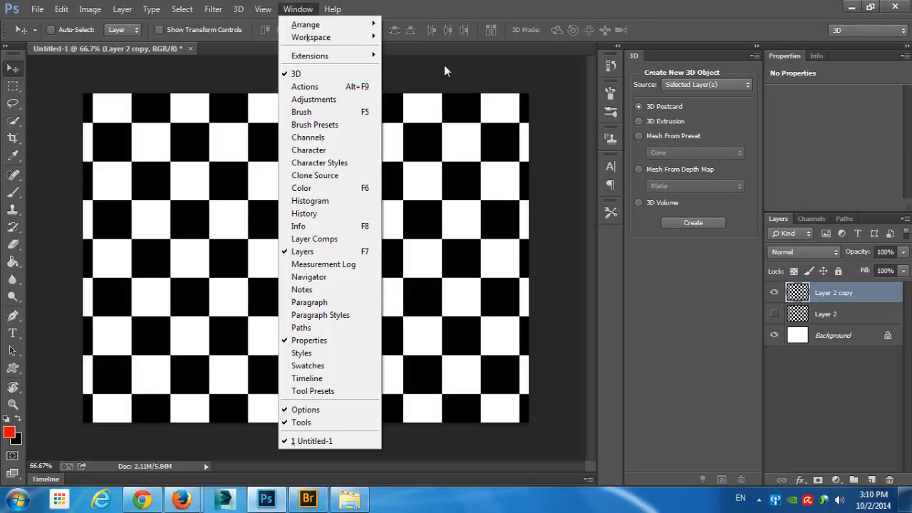
- Create a 3D Postcard from the selected Layer 2 copy and inspect the flat checkered plane in perspective
left_click(583, 16)
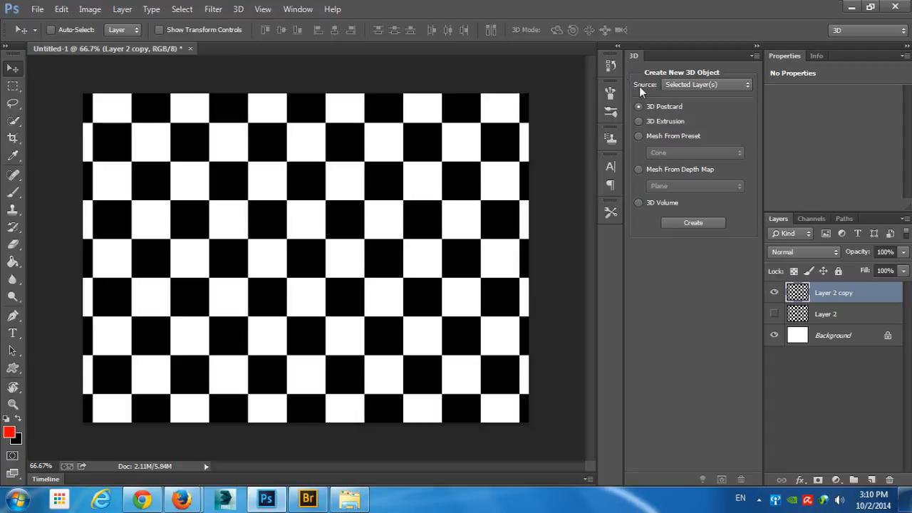
left_click(687, 85)
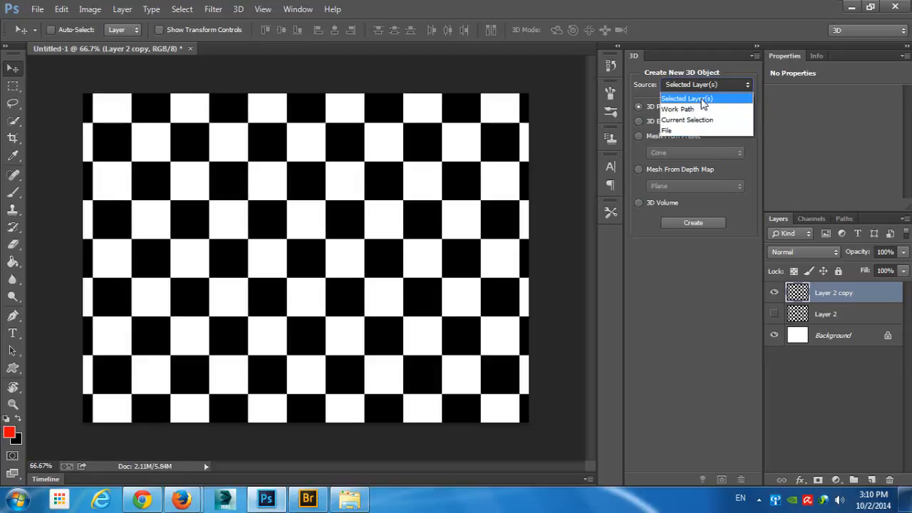
left_click(703, 100)
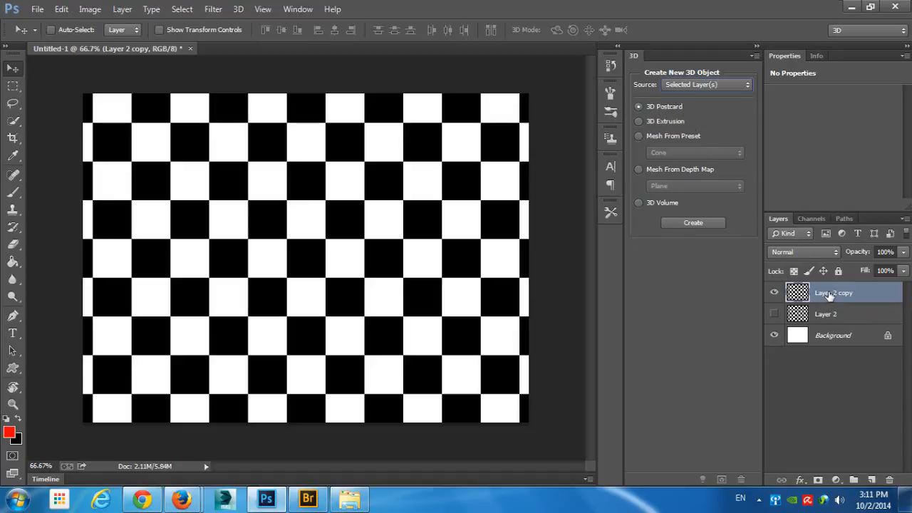
left_click(690, 223)
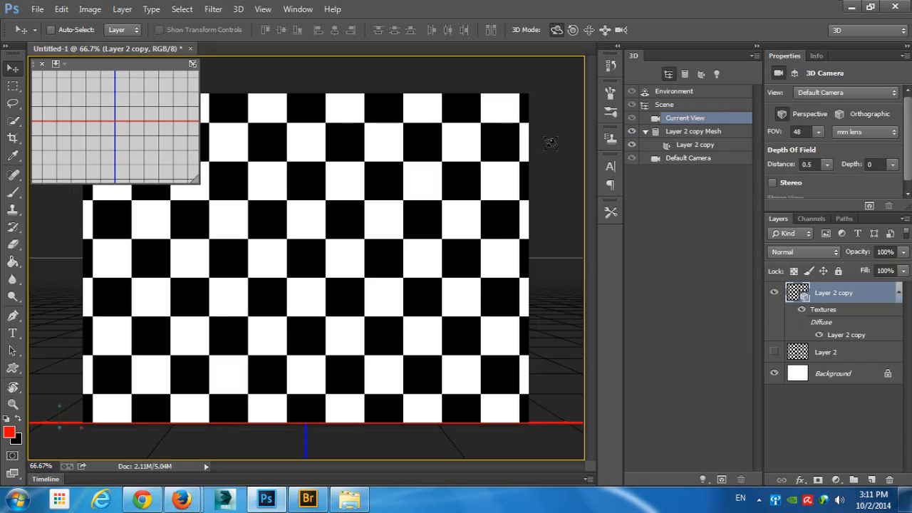
left_click_drag(542, 138, 446, 175)
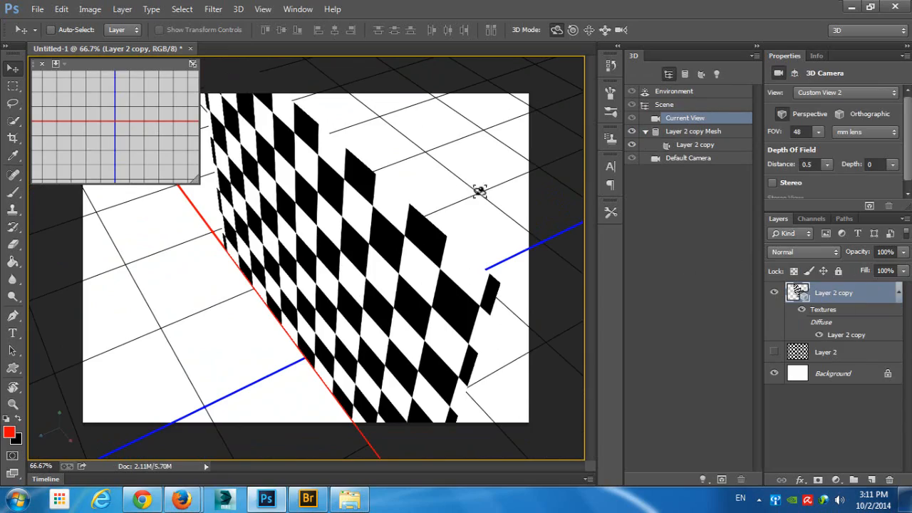
left_click_drag(479, 191, 555, 171)
- Undo the camera moves and the 3D Postcard creation
key("ctrl+z")
key("ctrl+alt+z")
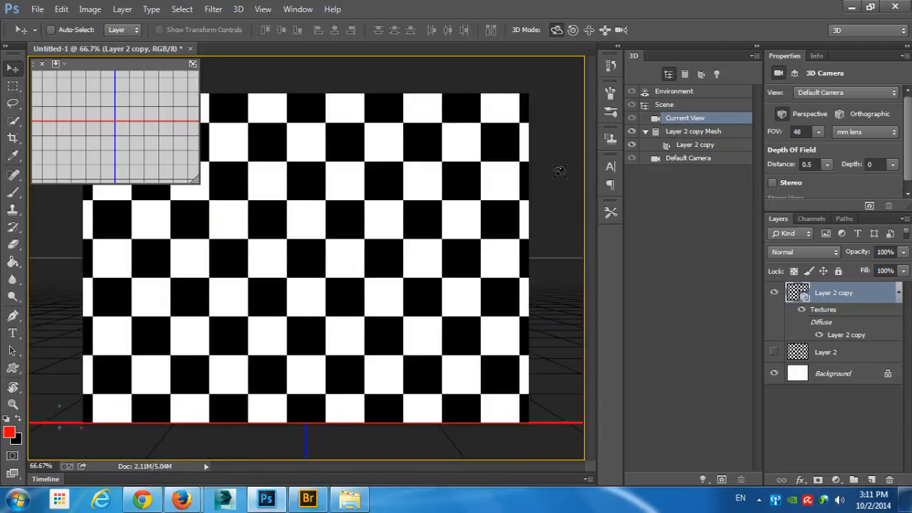
key("ctrl+alt+z")
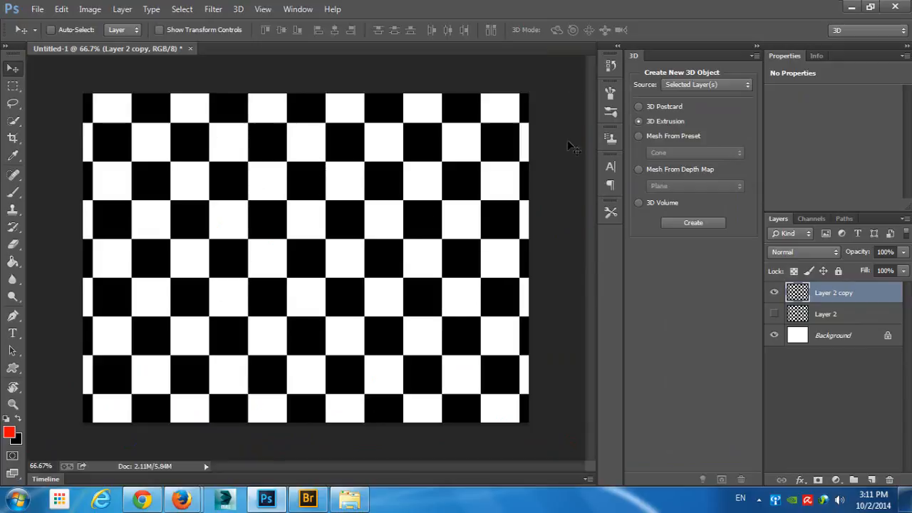
- Create a 3D Extrusion from the selected Layer 2 copy and inspect the extruded block's sides
left_click(679, 227)
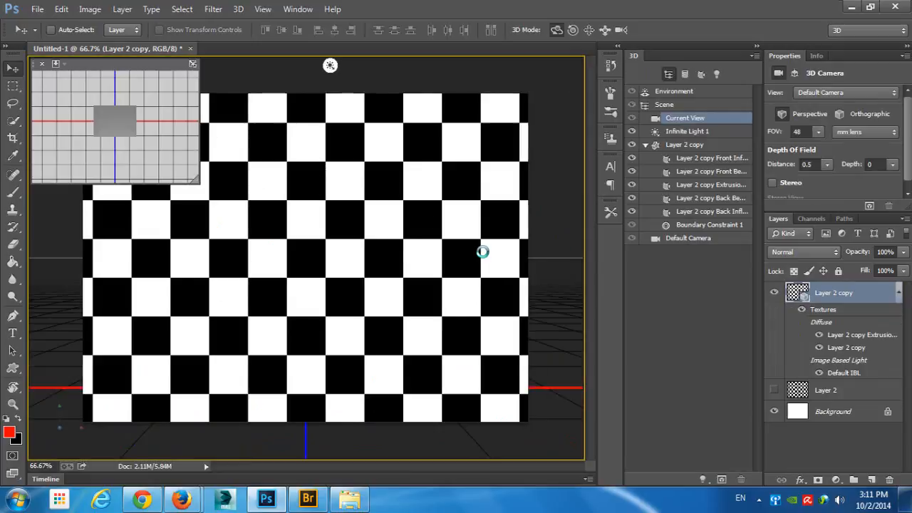
left_click_drag(551, 126, 616, 132)
left_click_drag(548, 66, 574, 351)
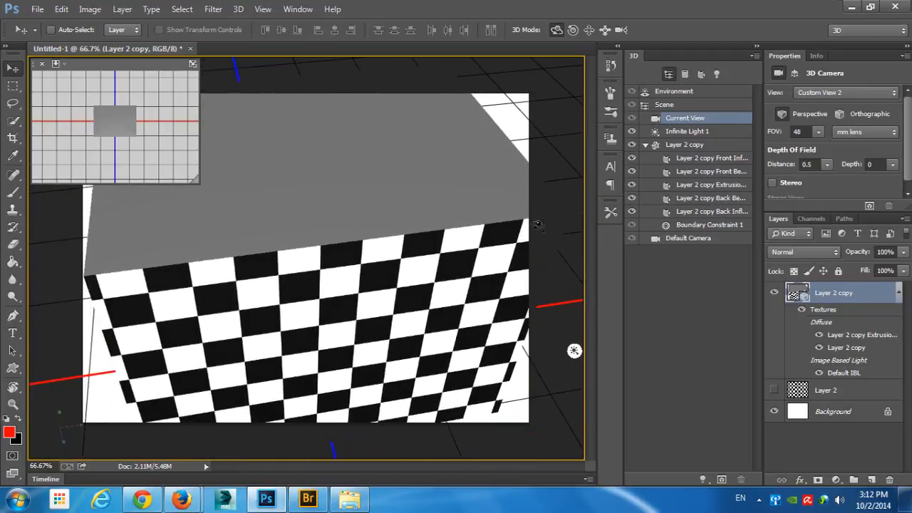
left_click_drag(422, 191, 498, 235)
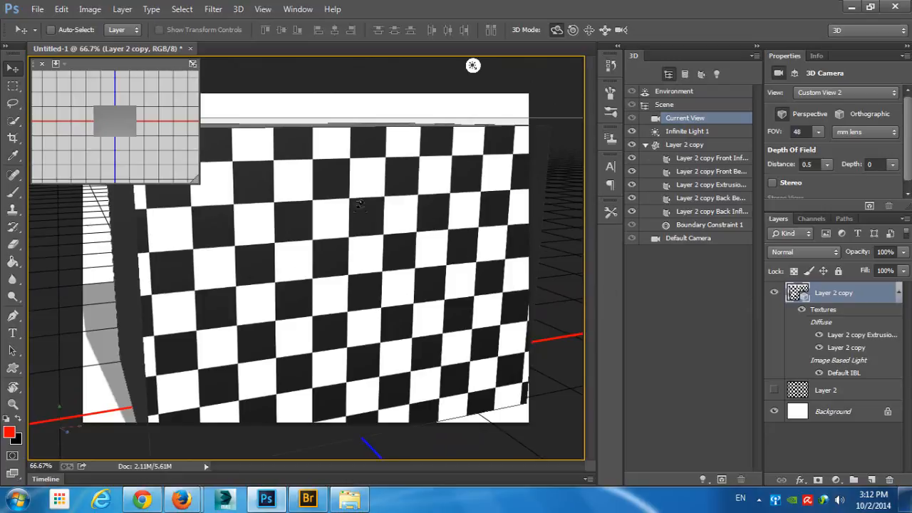
left_click_drag(275, 116, 427, 124)
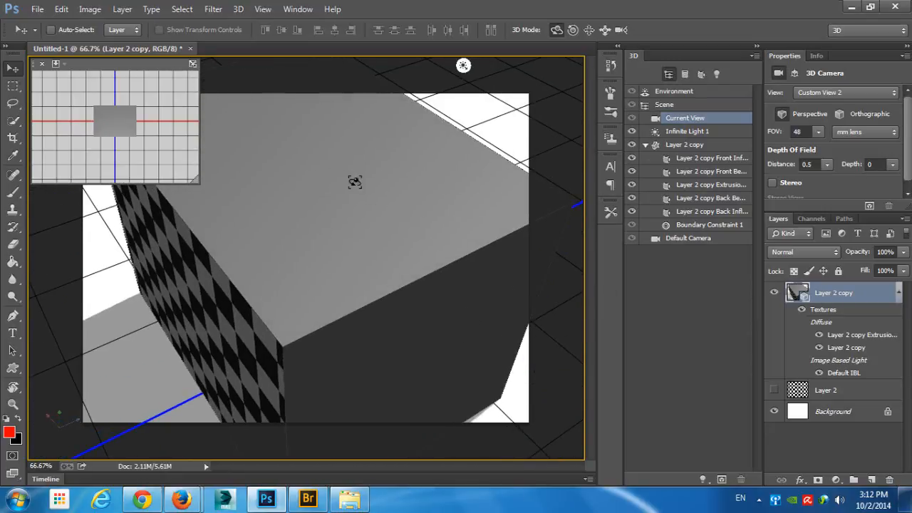
left_click_drag(457, 301, 368, 286)
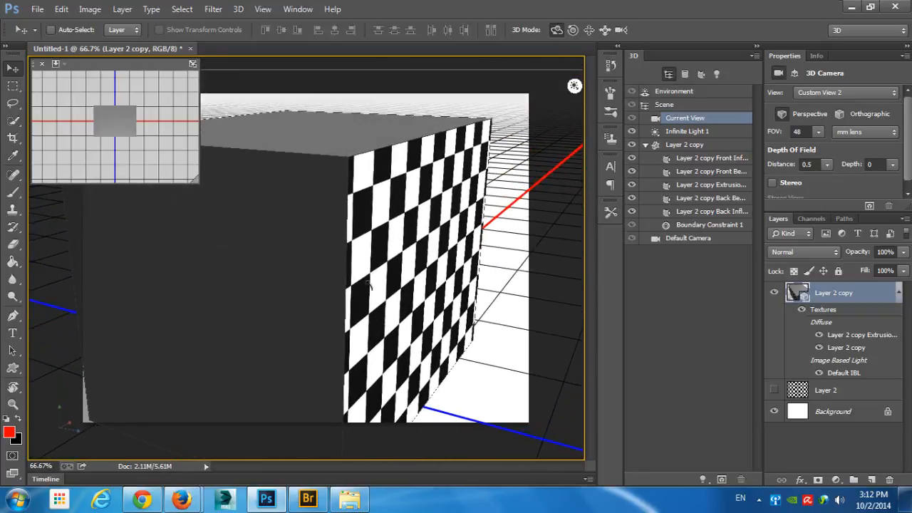
- Set the diffuse color of the block's extrusion material to pure red (RGB 255, 0, 0)
left_click(728, 187)
left_click(819, 92)
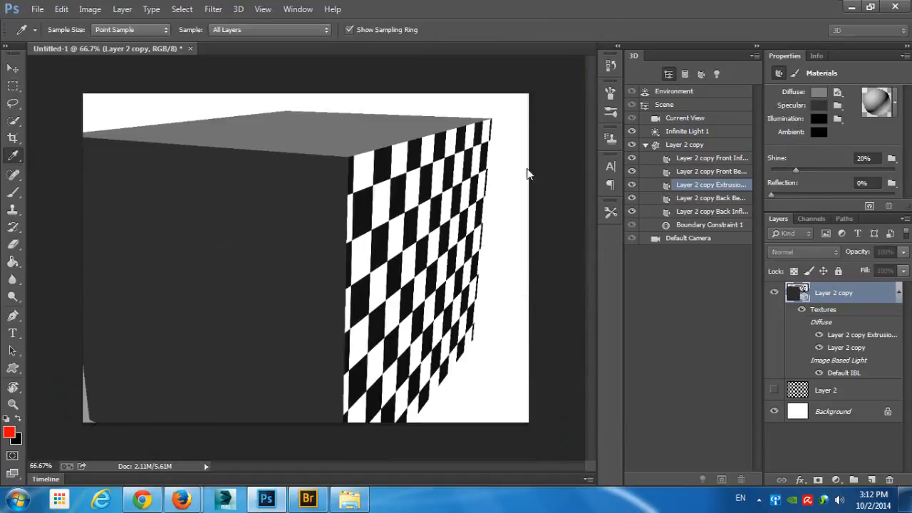
left_click(703, 264)
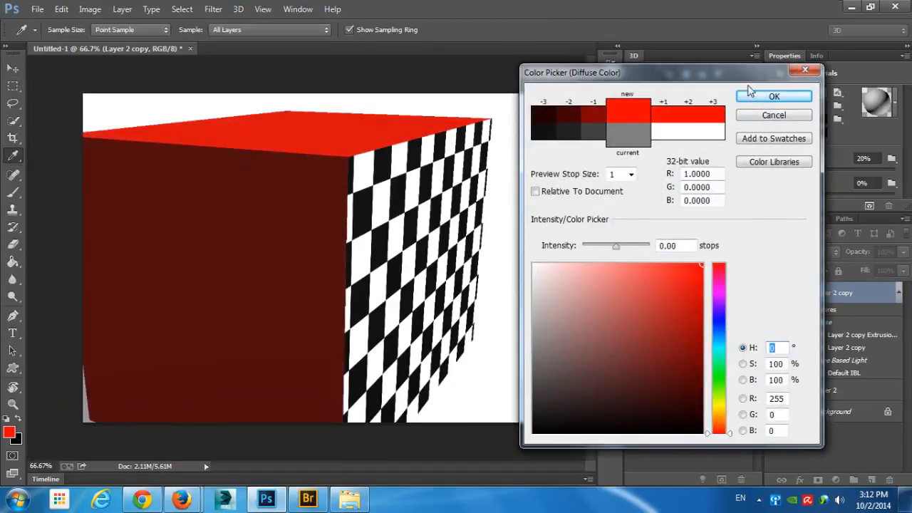
left_click(774, 96)
left_click(499, 109)
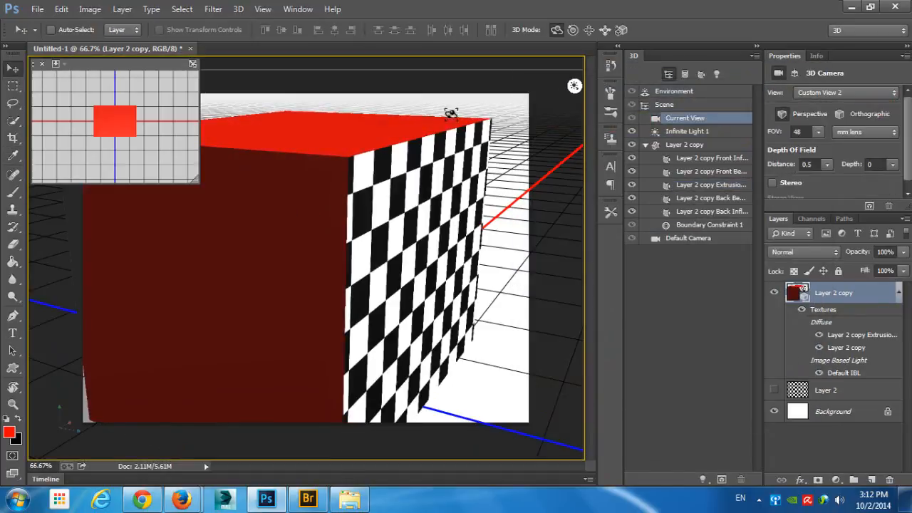
left_click_drag(417, 120, 449, 123)
left_click_drag(513, 66, 532, 92)
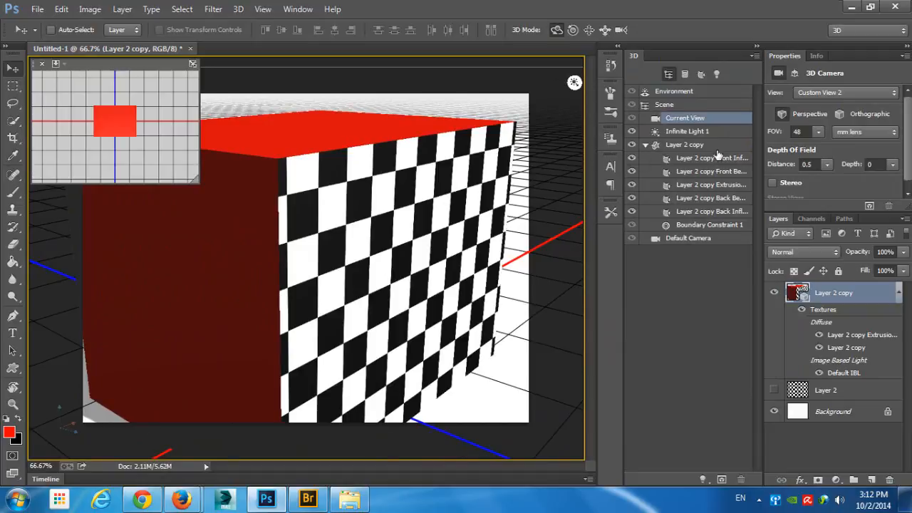
- Set the Layer 2 copy mesh's extrusion depth to 1333
left_click(690, 147)
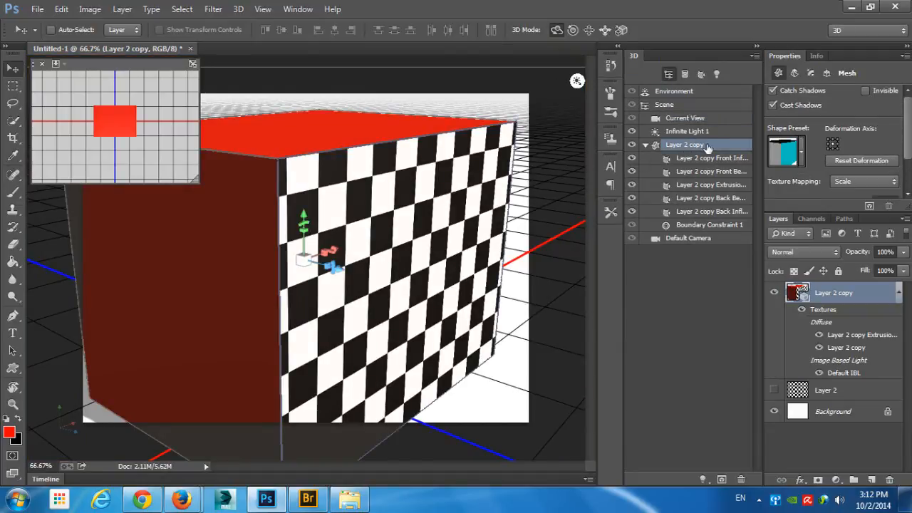
scroll(766, 164, "down", 3)
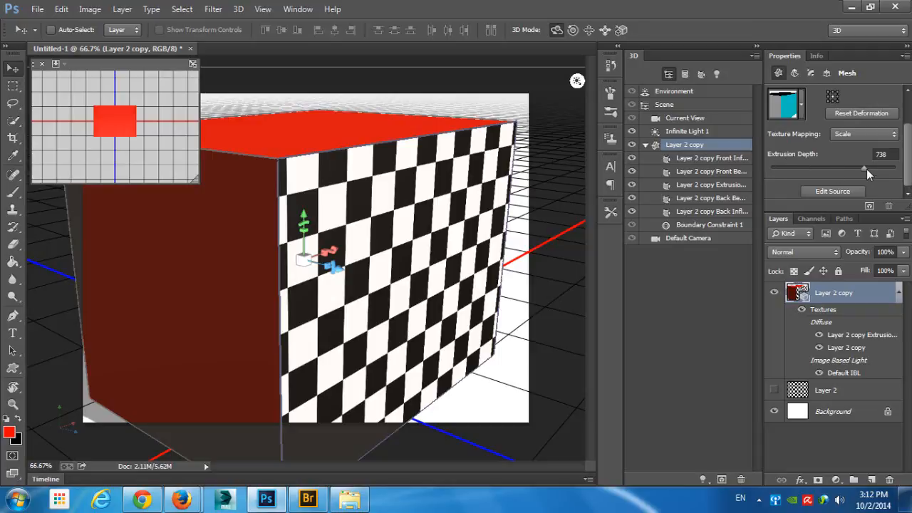
mouse_move(865, 169)
left_mouse_down()
mouse_move(809, 176)
mouse_move(875, 175)
left_mouse_up()
- Deform the extruded mesh with a twist of 368° and an extrusion depth of about 550
left_click(794, 73)
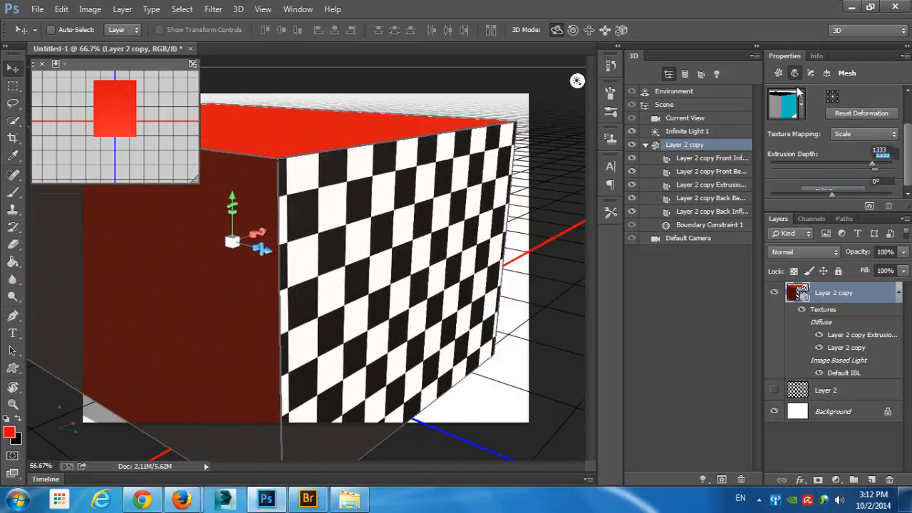
scroll(792, 140, "down", 1)
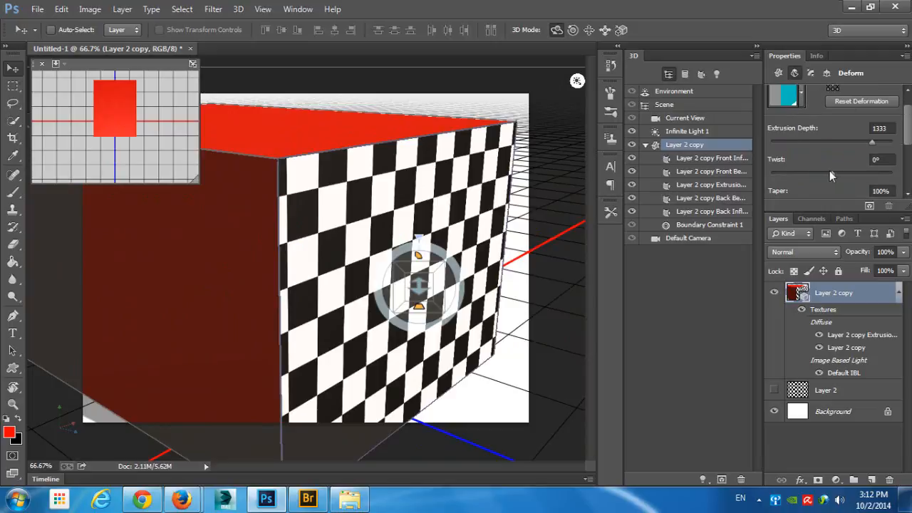
left_click_drag(829, 171, 855, 143)
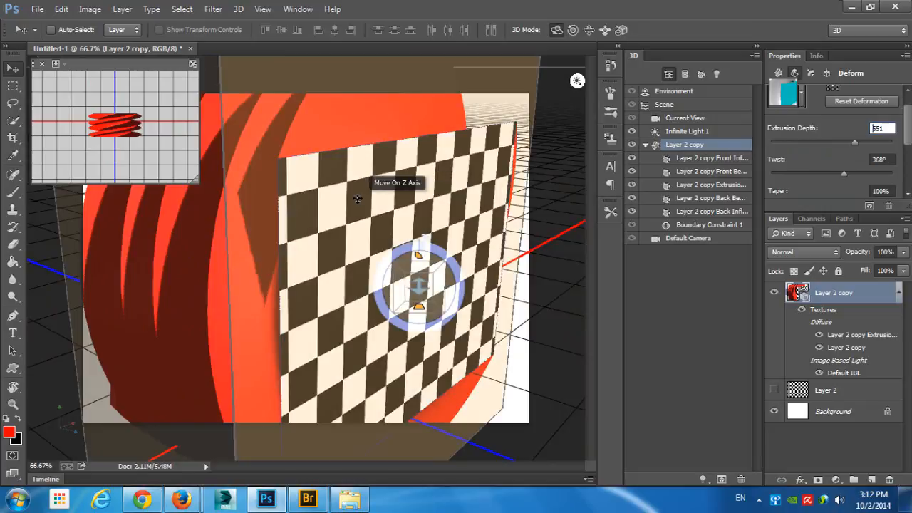
- Undo the deformation, red material, camera moves and 3D Extrusion, back to the flat checkered layer
key("alt")
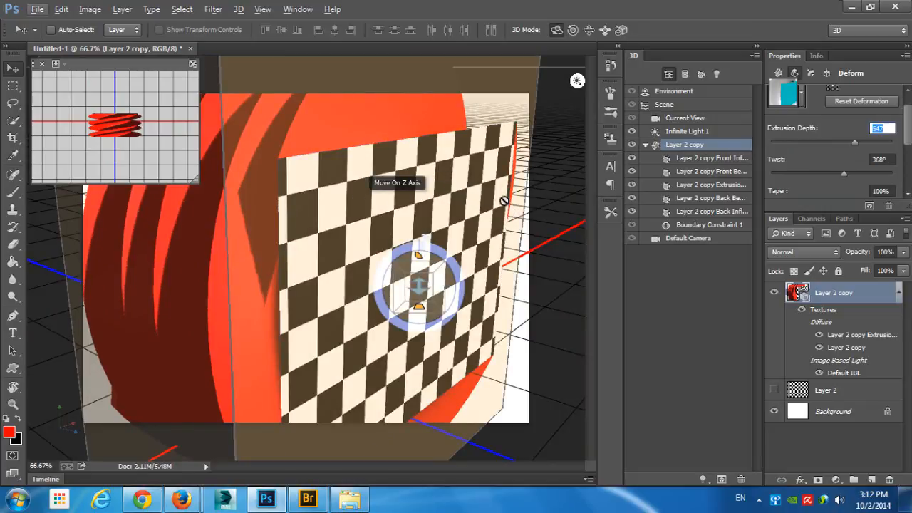
key("ctrl+alt+z")
key("ctrl+alt+z")
key("ctrl+alt+z")
key("ctrl+alt+z")
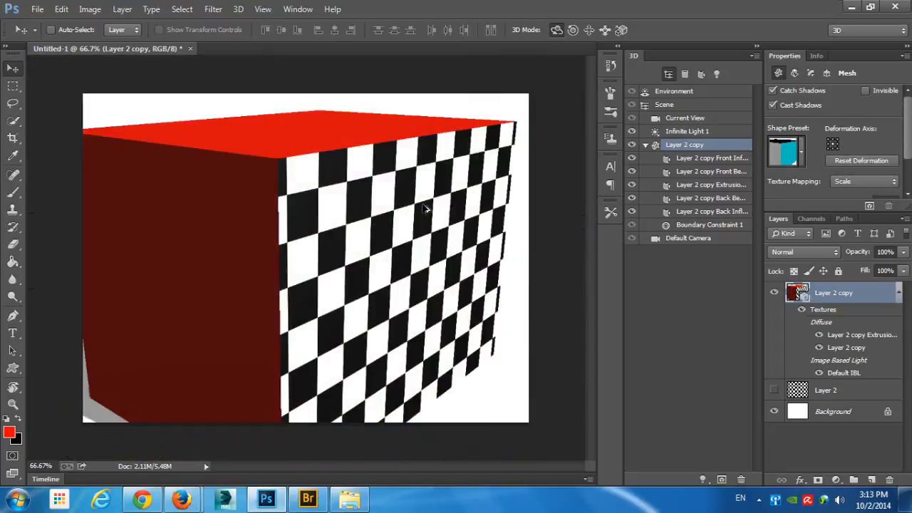
key("ctrl+alt+z")
key("ctrl+alt+z")
key("ctrl+alt+z")
key("ctrl+alt+z")
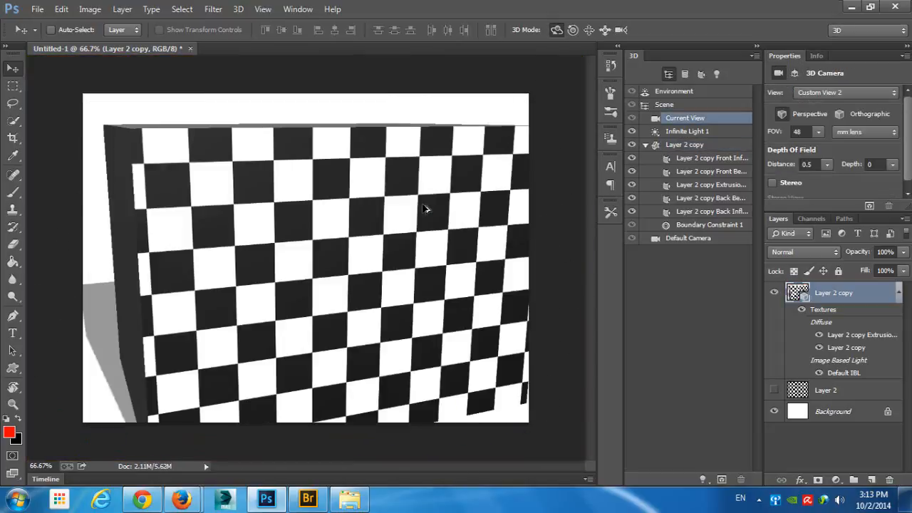
key("ctrl+alt+z")
key("ctrl+alt+z")
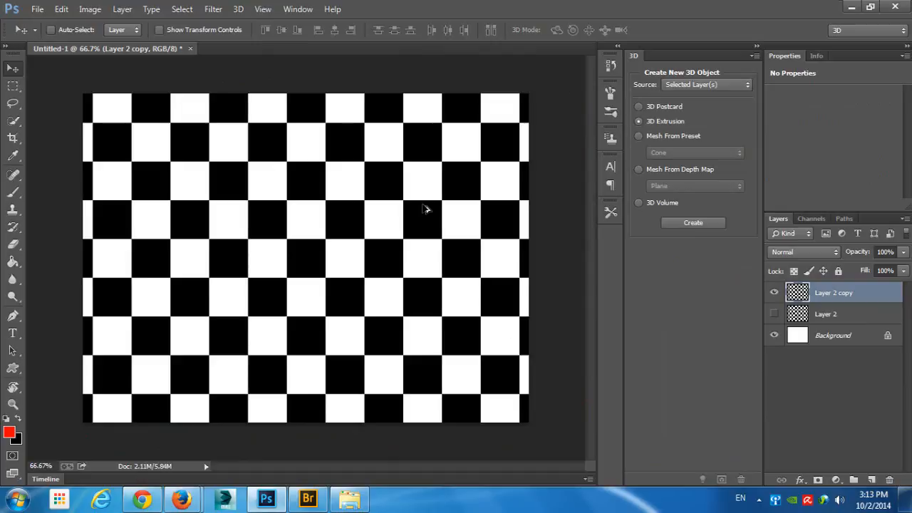
- Create a 3D object from the visible Layer 2 copy using the Soda mesh preset
left_click(672, 138)
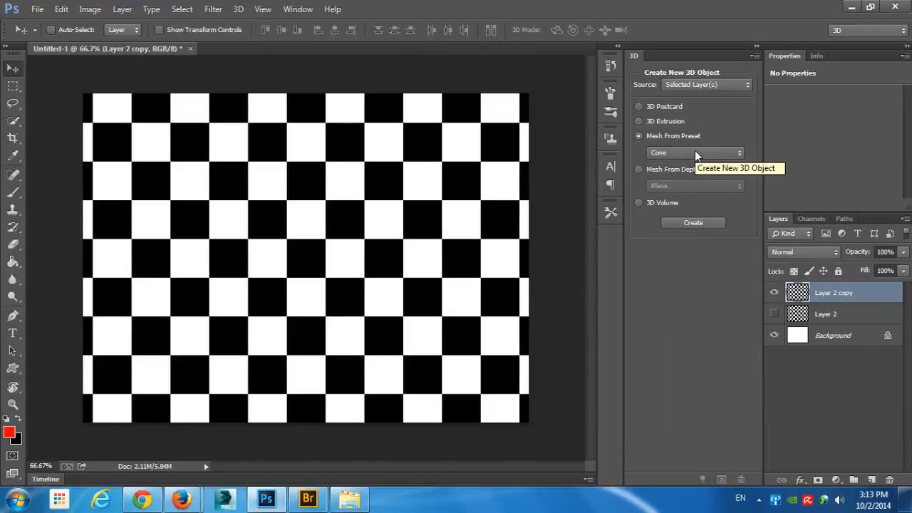
left_click(776, 294)
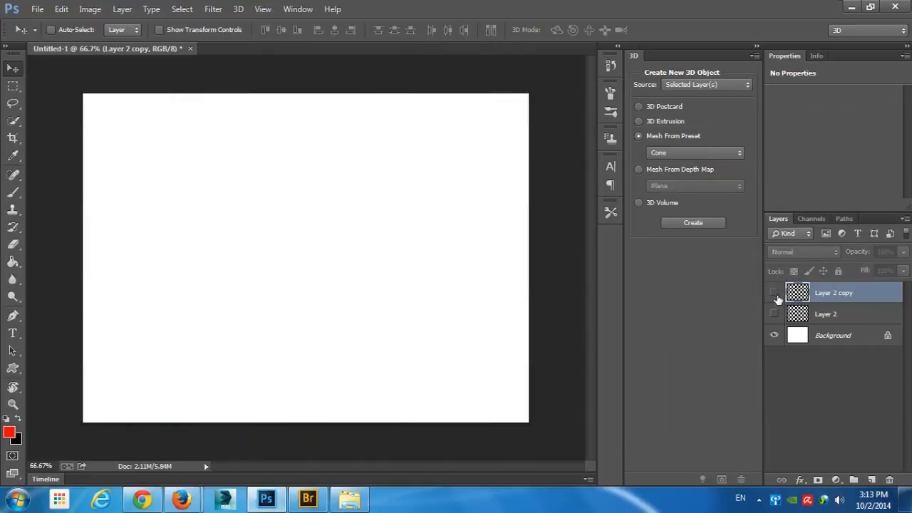
left_click(776, 294)
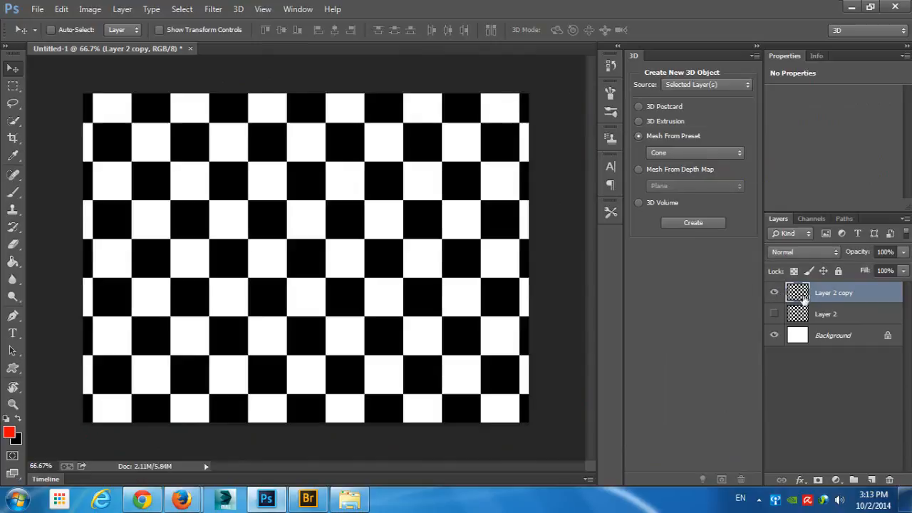
left_click(719, 154)
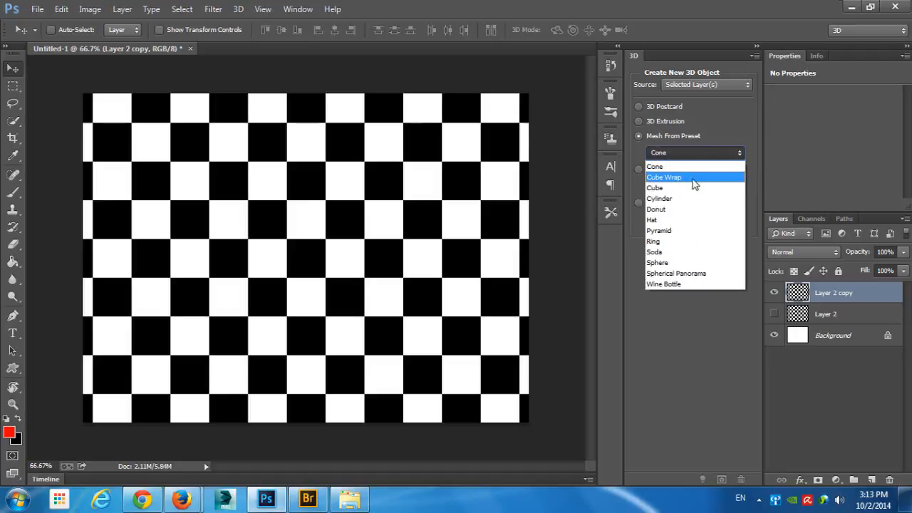
left_click(695, 252)
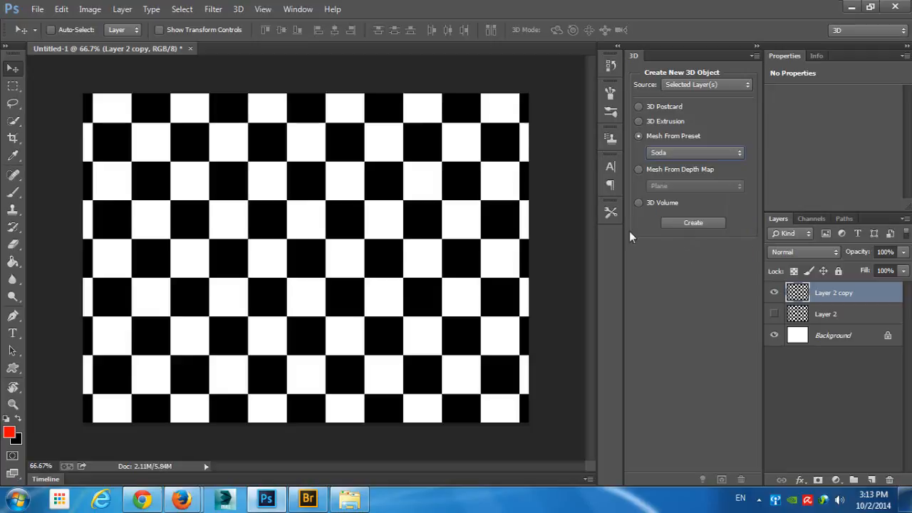
left_click(693, 224)
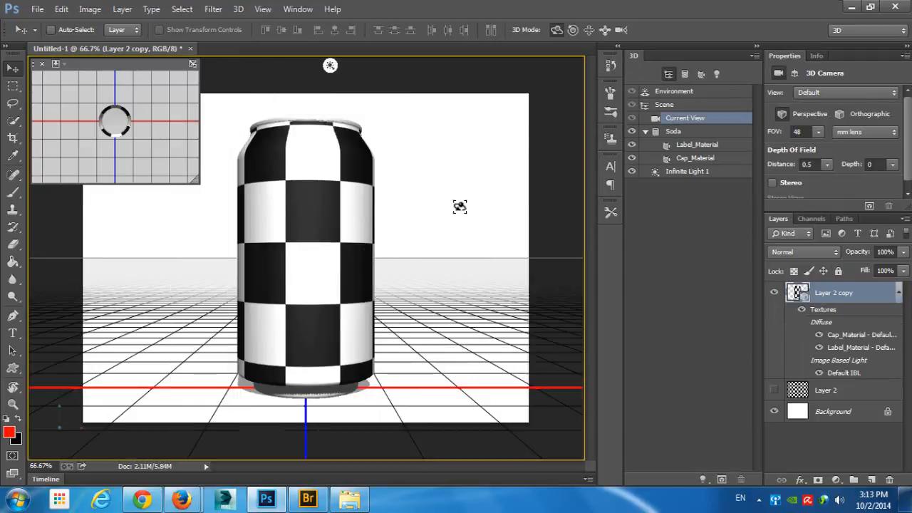
- View the soda can from above and examine the properties of its Cap_Material and Label_Material
mouse_move(460, 207)
left_mouse_down()
mouse_move(414, 213)
mouse_move(285, 264)
mouse_move(171, 228)
mouse_move(320, 249)
mouse_move(466, 212)
left_mouse_up()
left_click_drag(436, 238, 335, 230)
left_click_drag(437, 200, 344, 189)
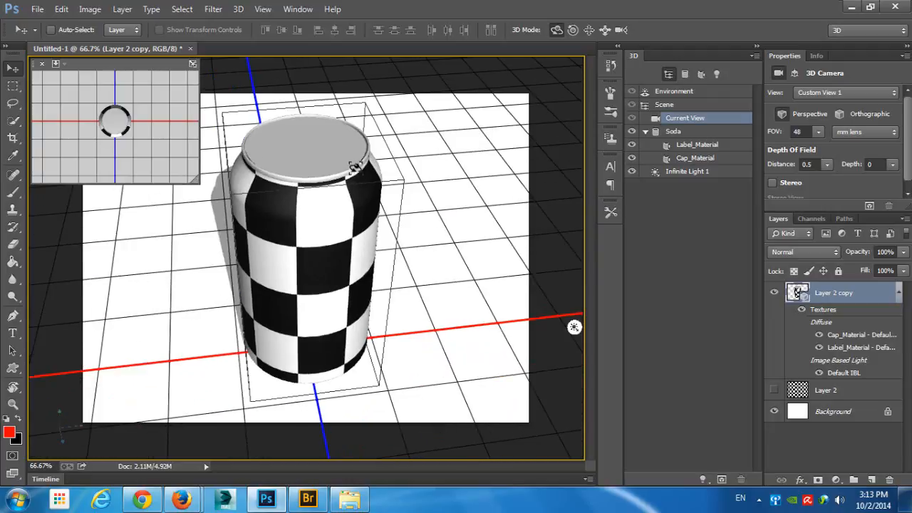
left_click(341, 156)
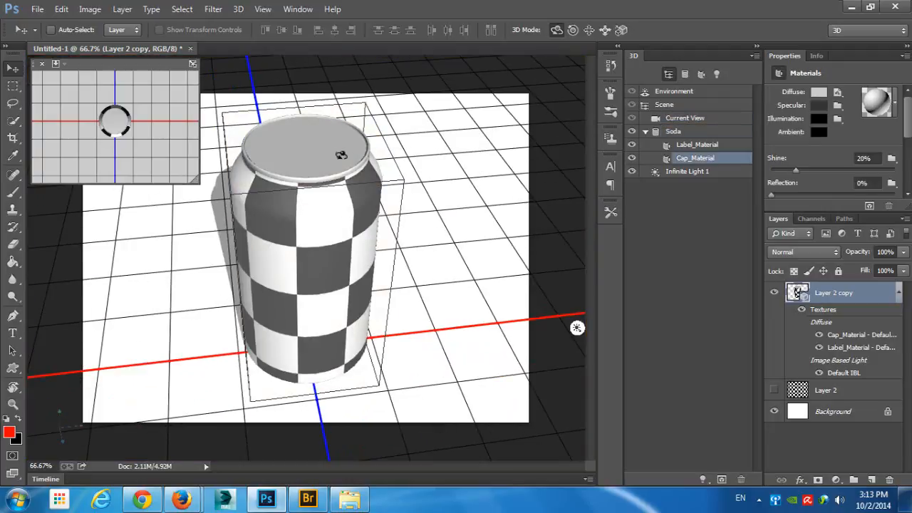
left_click(493, 220)
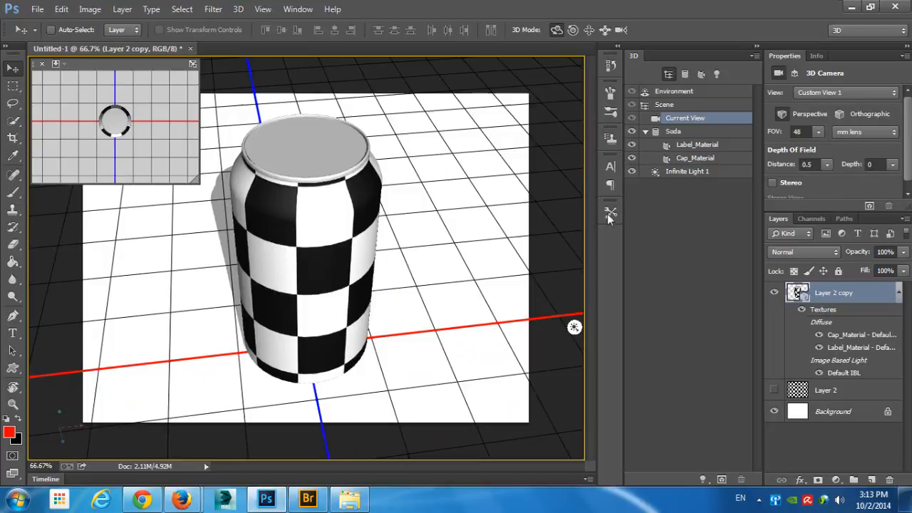
left_click(694, 158)
left_click(703, 147)
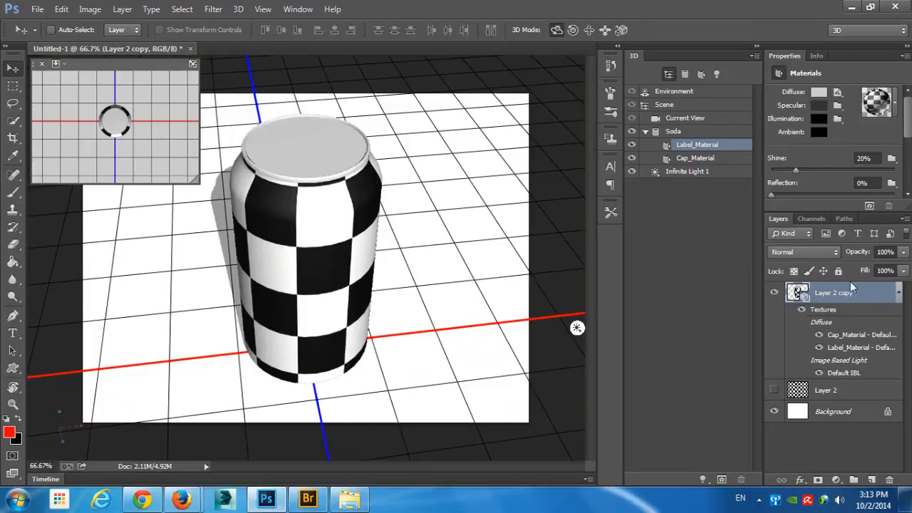
left_click(707, 158)
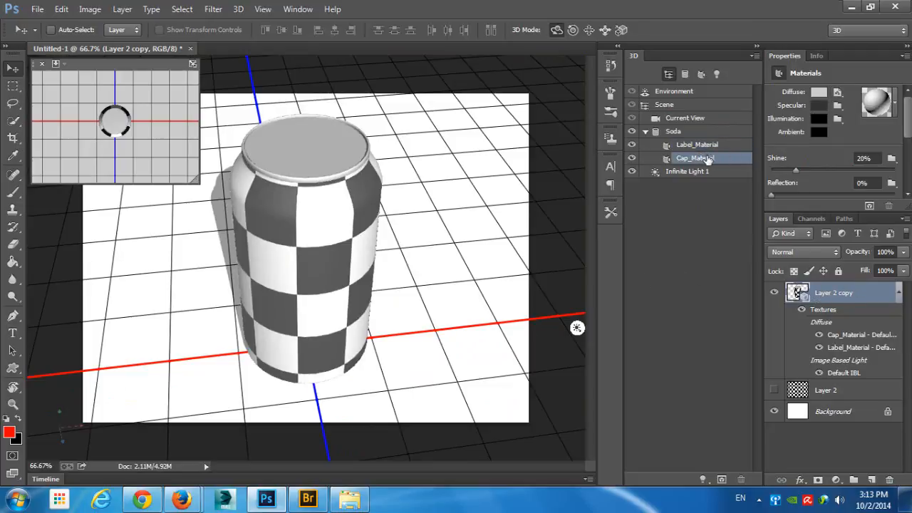
left_click(818, 94)
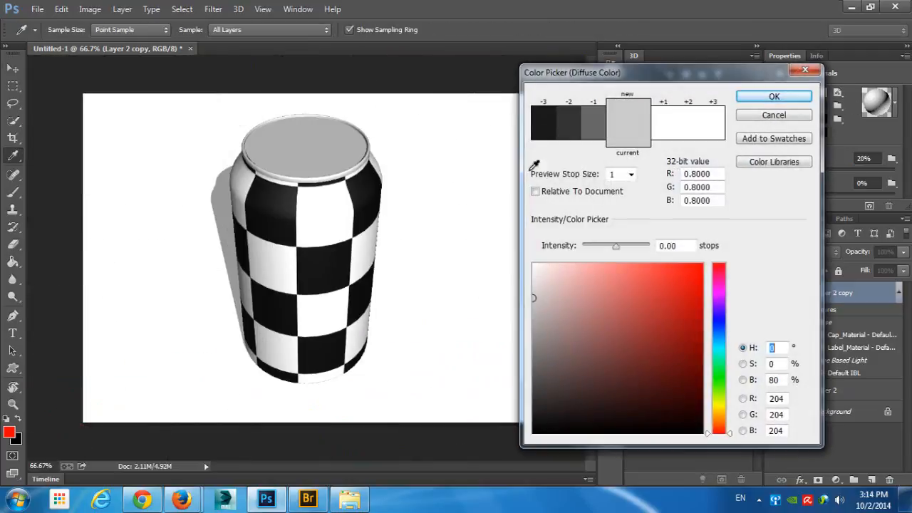
mouse_move(702, 268)
left_mouse_down()
mouse_move(686, 291)
mouse_move(637, 322)
mouse_move(616, 362)
mouse_move(669, 303)
left_mouse_up()
left_click(806, 117)
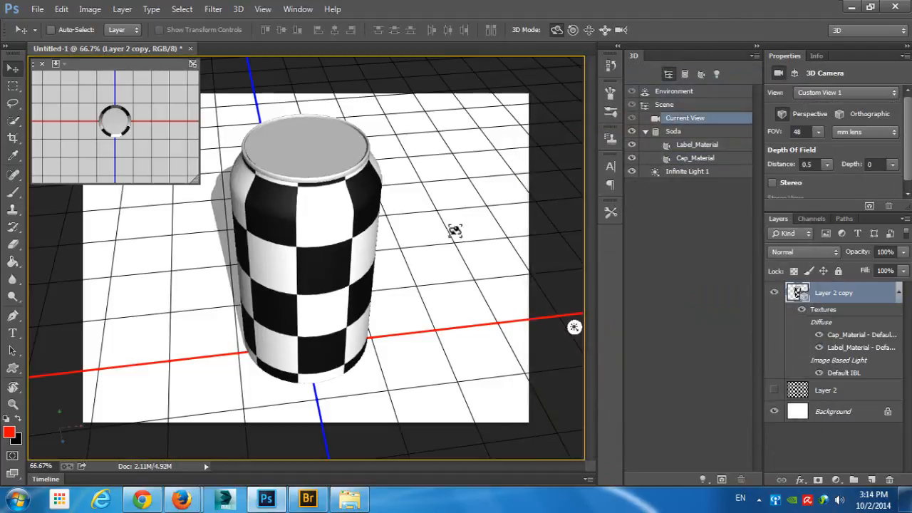
- Undo the soda can mesh and create a 3D object from Layer 2 copy using the Hat mesh preset
key("ctrl+z")
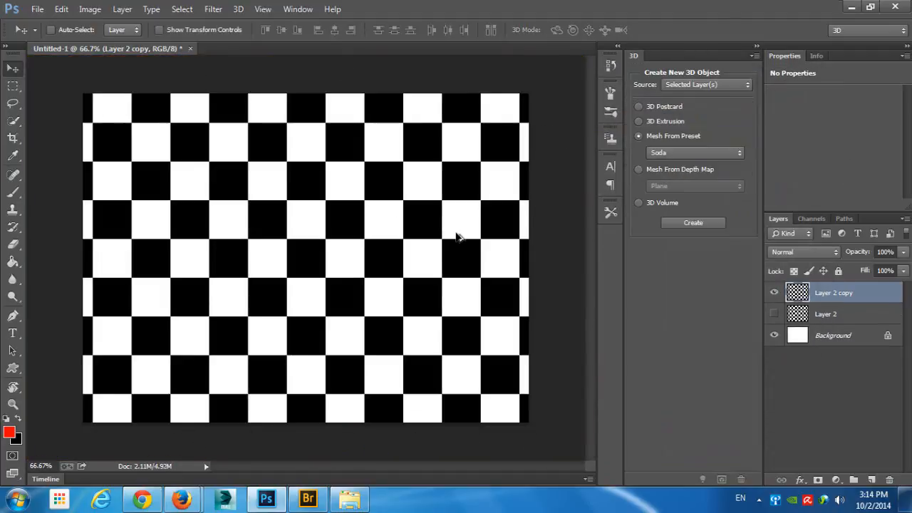
left_click(688, 152)
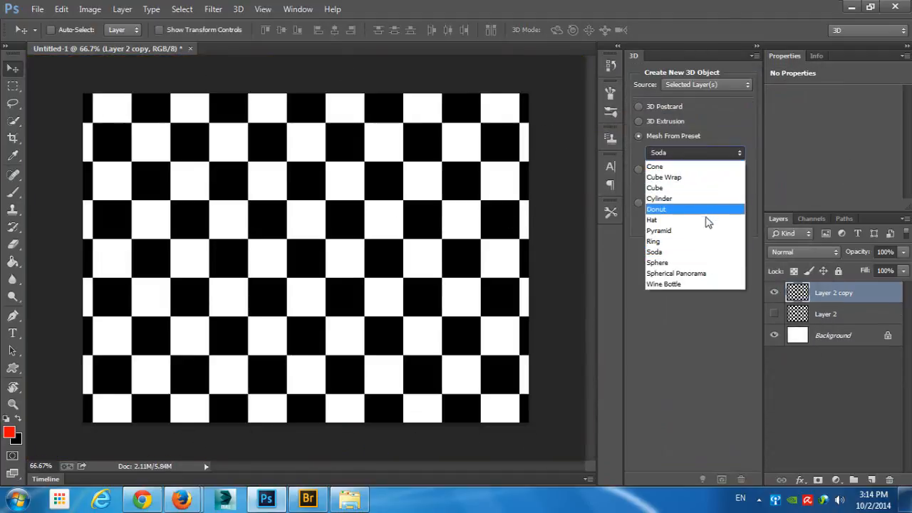
left_click(674, 221)
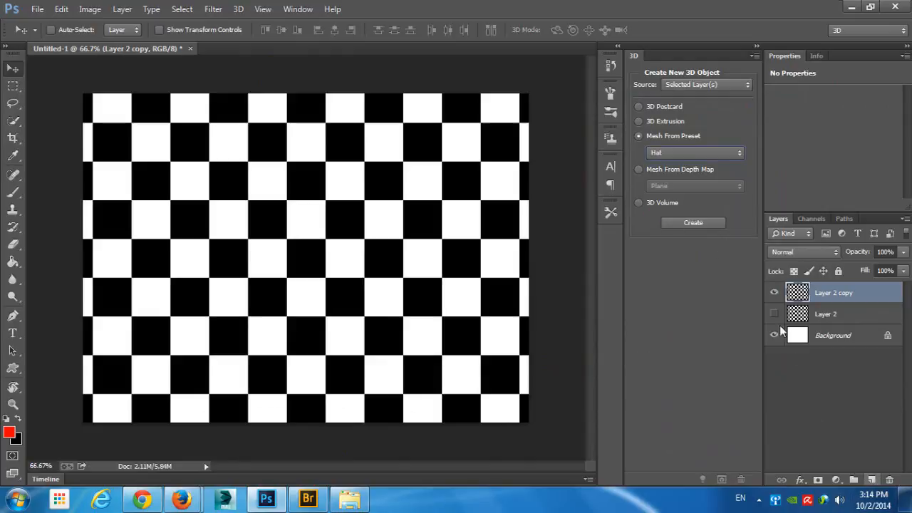
left_click(695, 223)
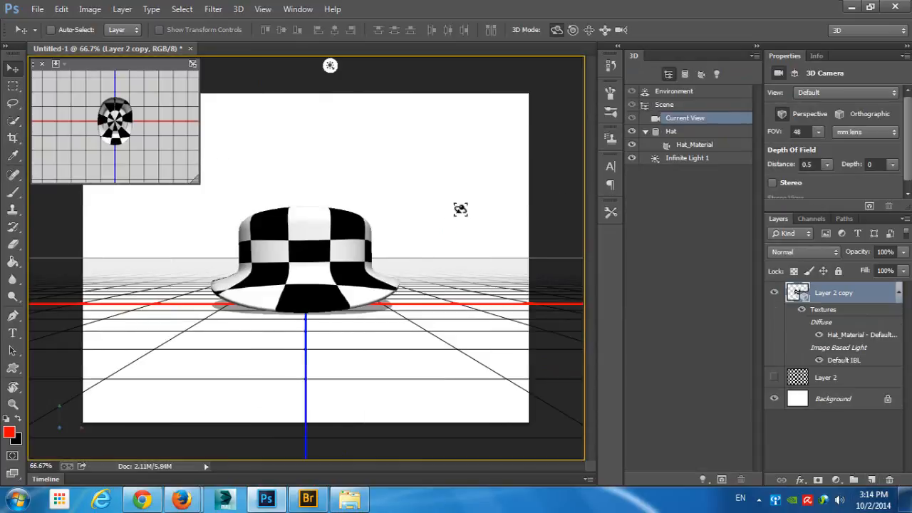
- View the checkered hat from above and from several sides, and undo the camera moves and the hat mesh
left_click_drag(461, 206, 282, 239)
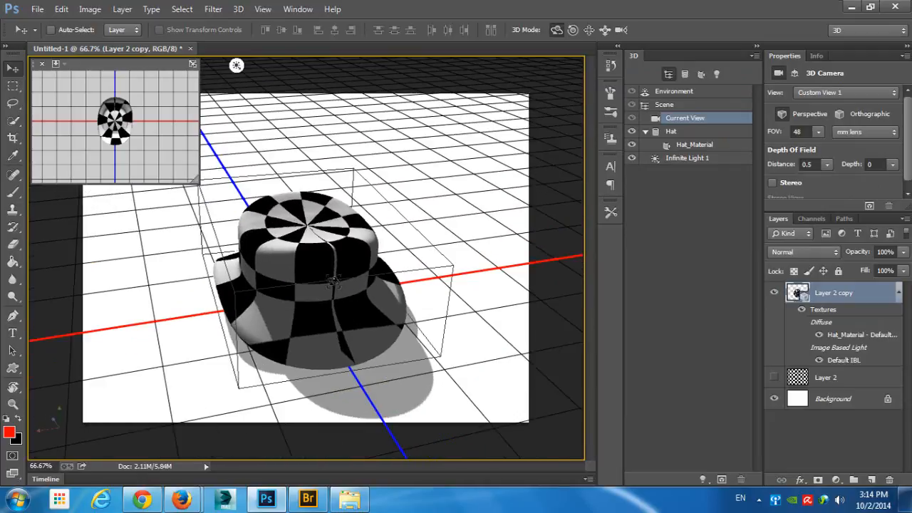
left_click_drag(252, 296, 311, 234)
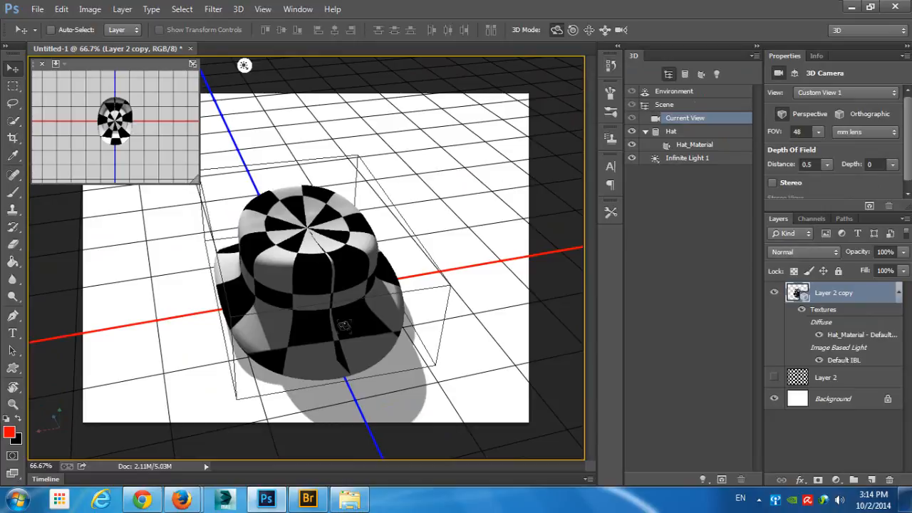
left_click_drag(278, 287, 521, 232)
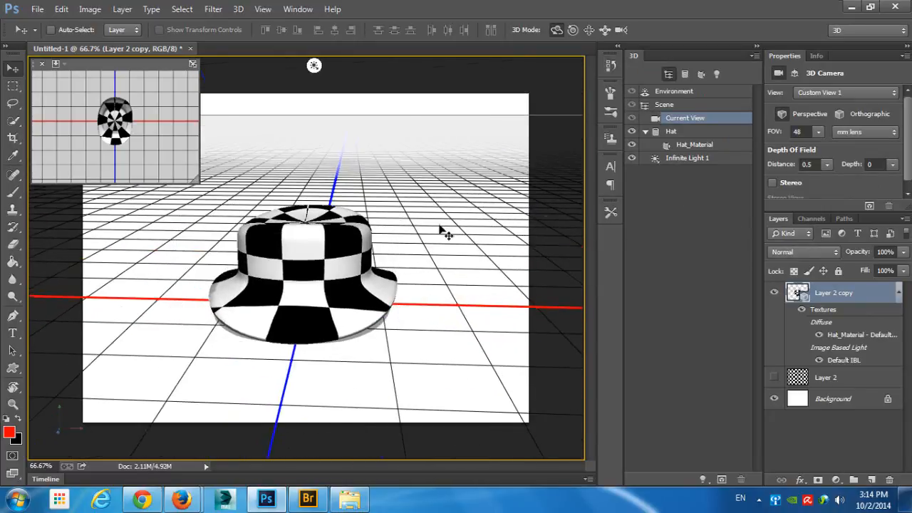
key("ctrl+alt+z")
key("ctrl+alt+z")
key("ctrl+alt+z")
key("ctrl+alt+z")
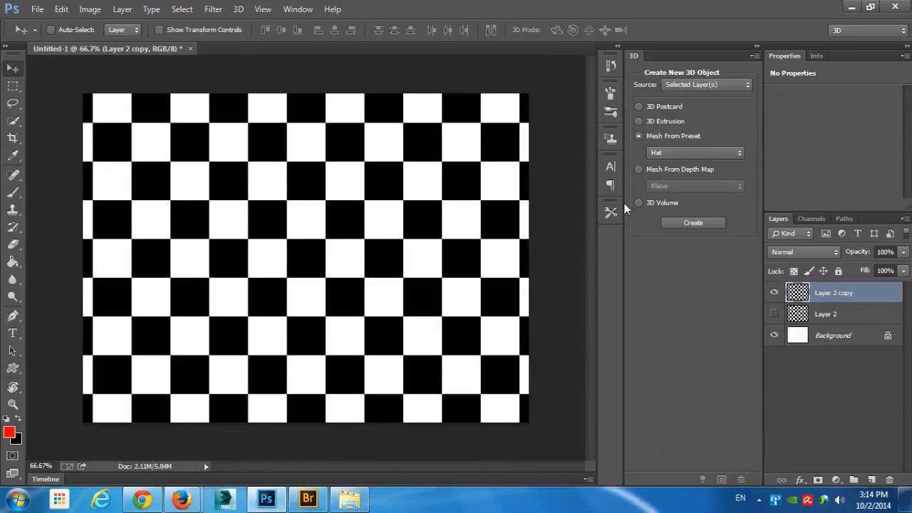
- Create a 3D object from Layer 2 copy using the Ring mesh preset, undo it, and look through the other mesh presets
left_click(689, 155)
left_click(698, 242)
left_click(705, 224)
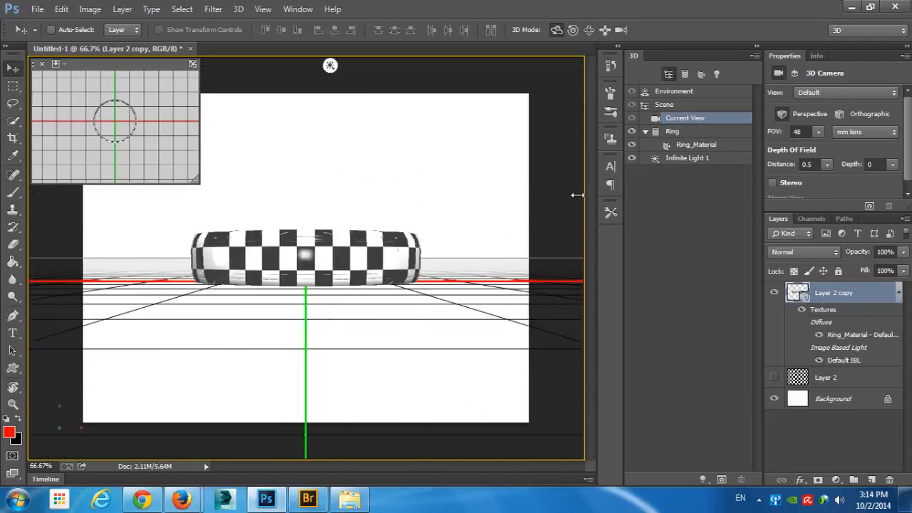
key("ctrl+z")
left_click(683, 154)
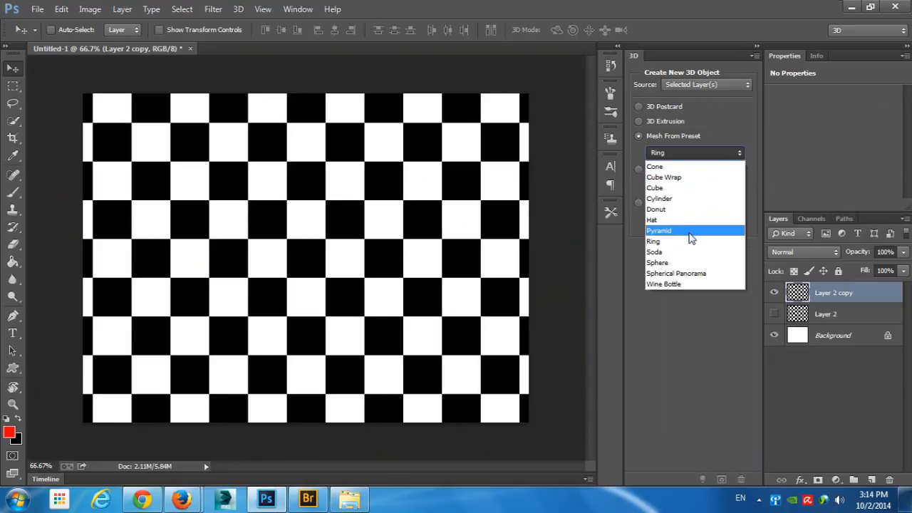
left_click(694, 334)
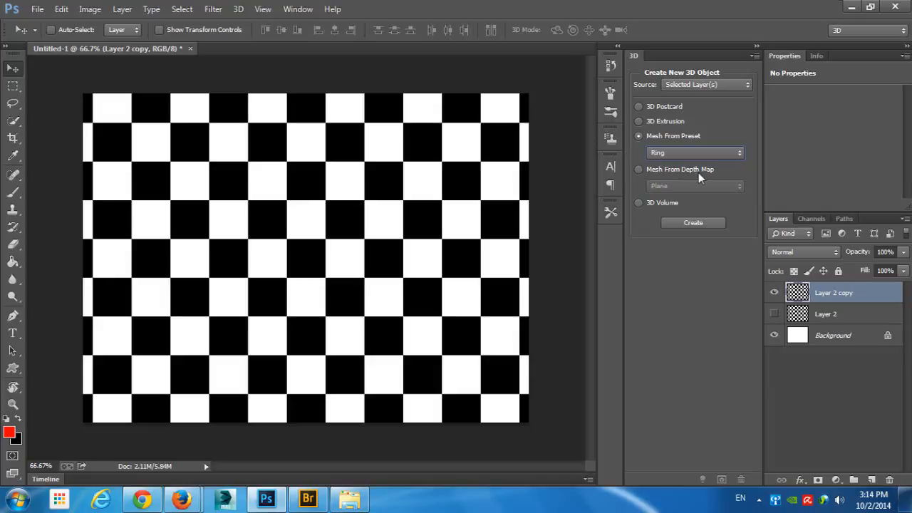
- Create a Plane mesh from depth map out of Layer 2 copy, view it at an angle, and undo it back to the flat layer
left_click(702, 170)
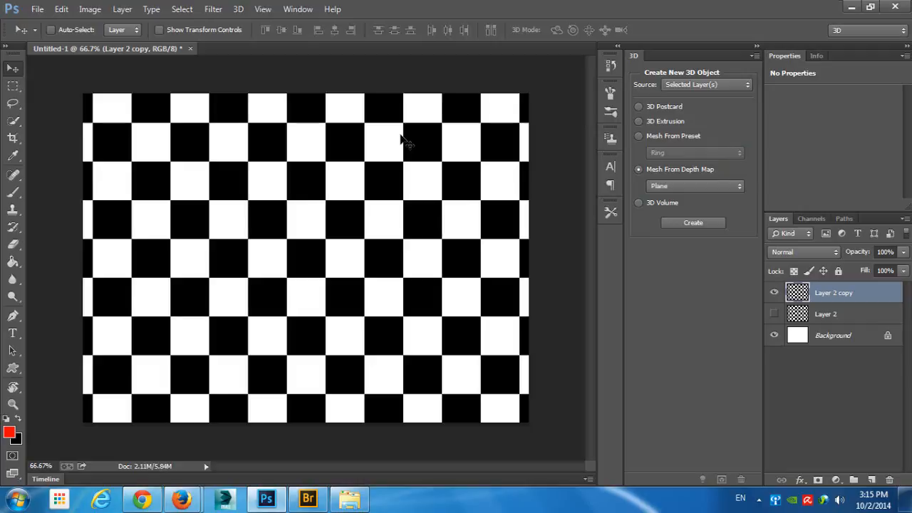
left_click(693, 222)
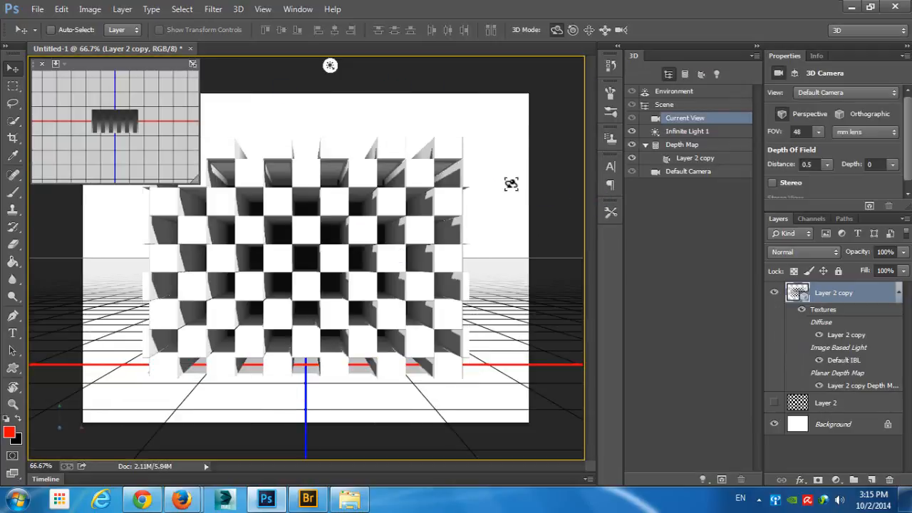
left_click_drag(506, 184, 557, 190)
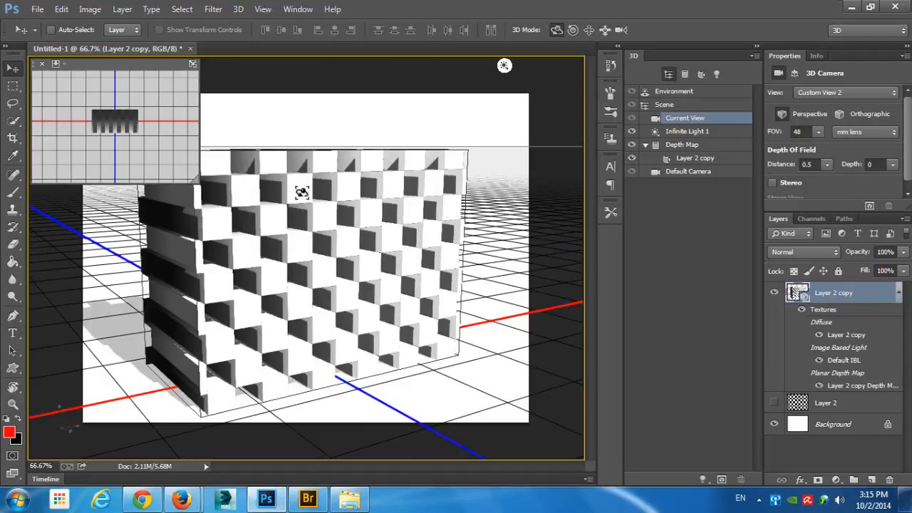
left_click_drag(394, 196, 380, 183)
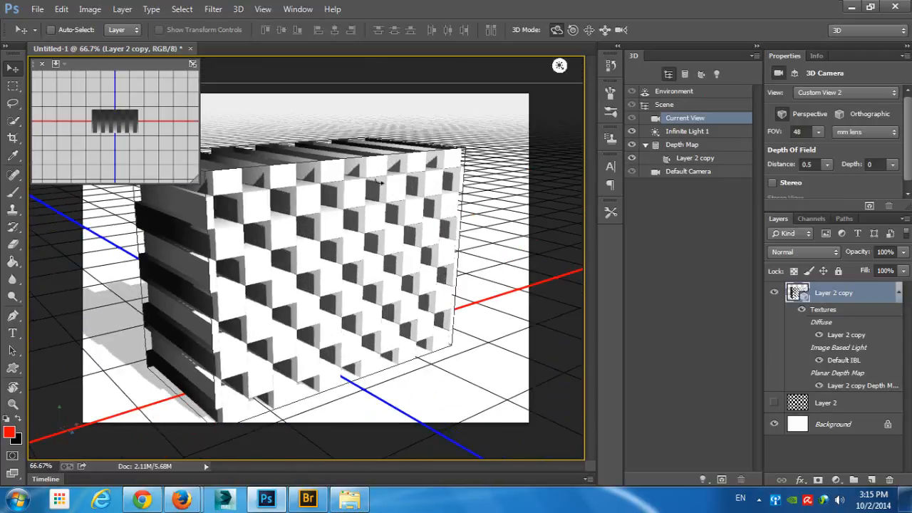
key("ctrl+alt+z")
key("ctrl+alt+z")
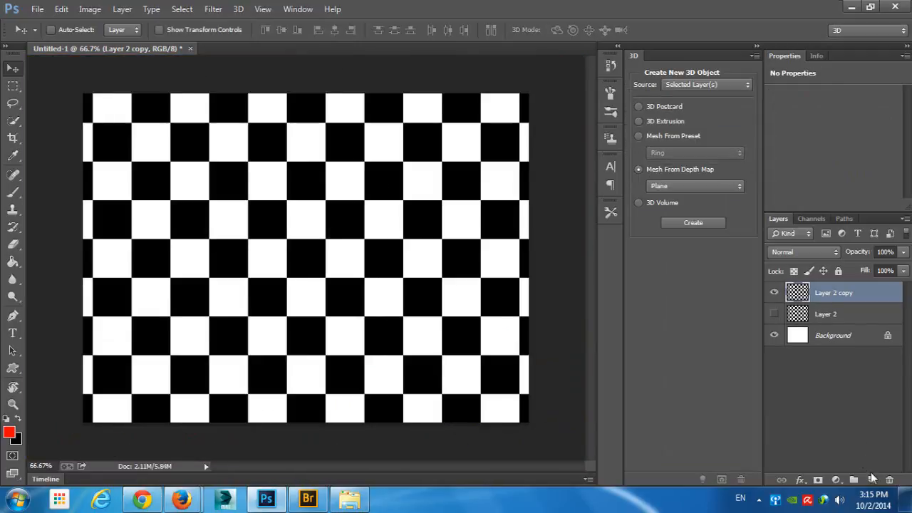
- Add a blank layer, hide Layer 2 copy, and delete the blank layer again
left_click(871, 480)
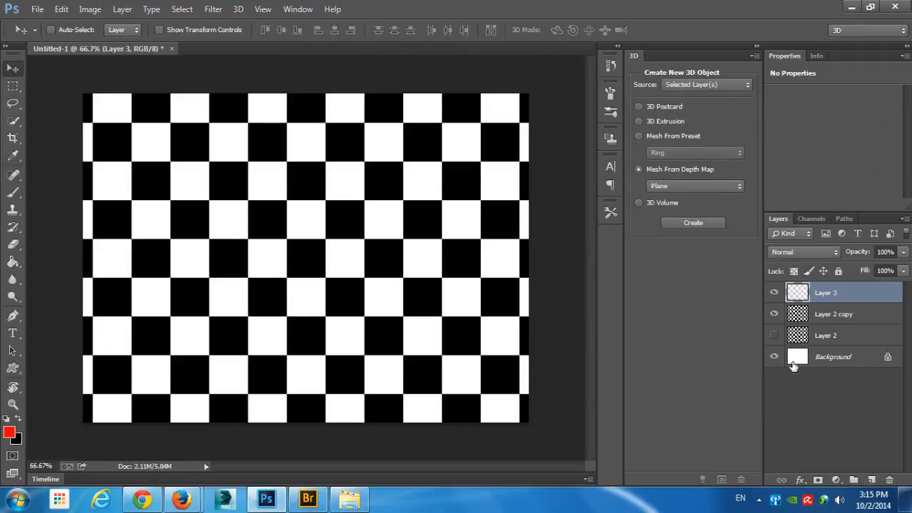
left_click(775, 315)
left_click(889, 479)
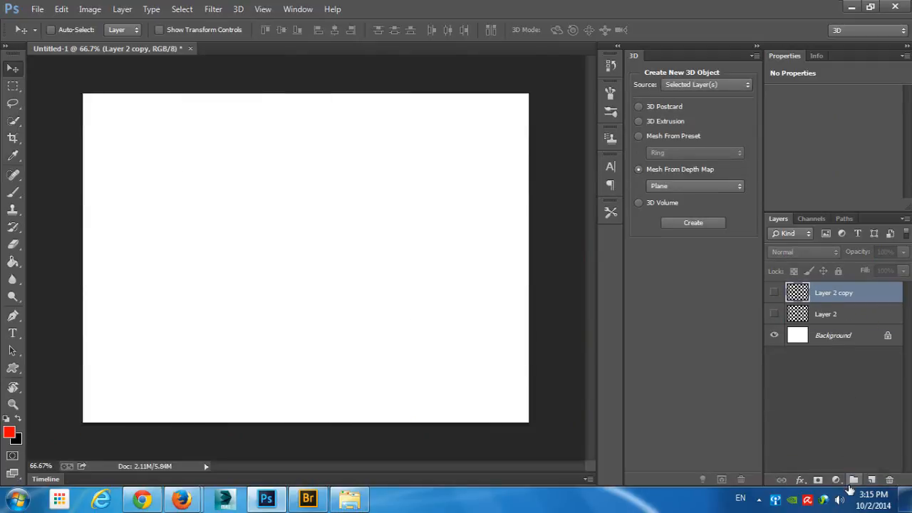
- Add a gradient fill layer with a black-to-white gradient in Radial style
left_click(837, 479)
left_click(805, 204)
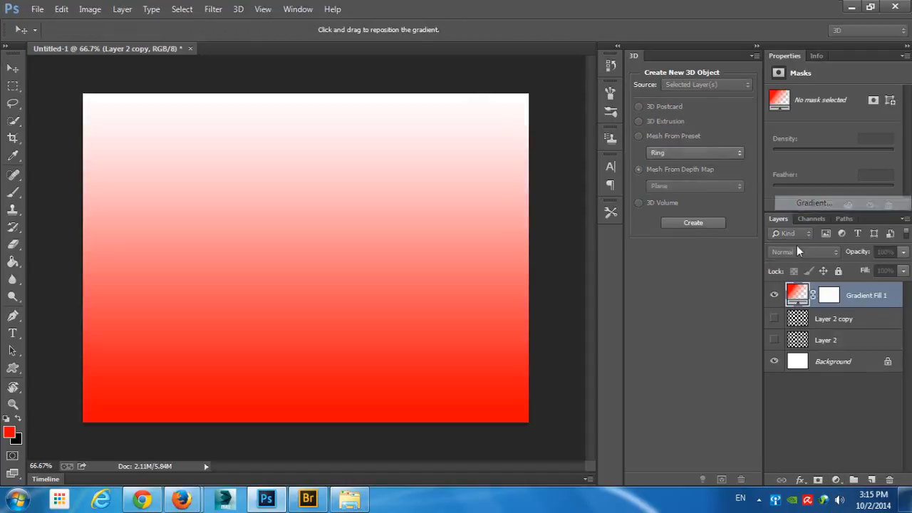
left_click(577, 122)
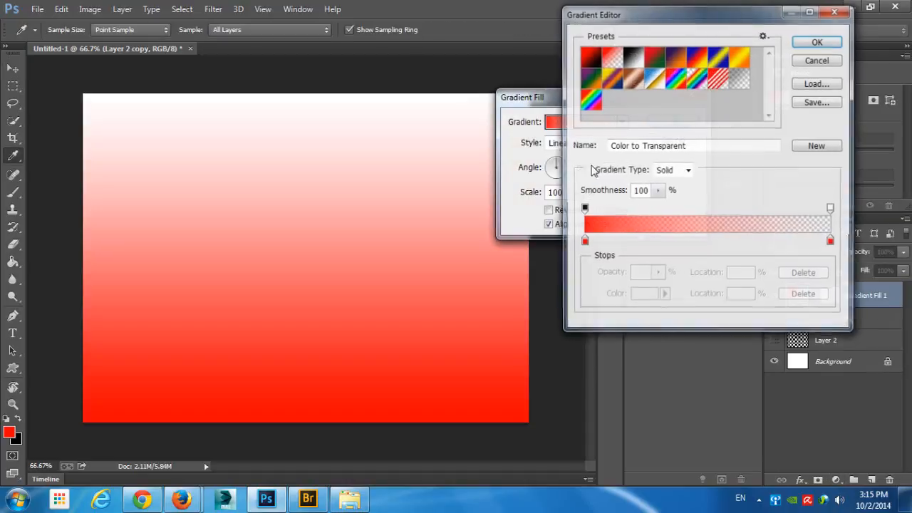
left_click(633, 57)
left_click(837, 43)
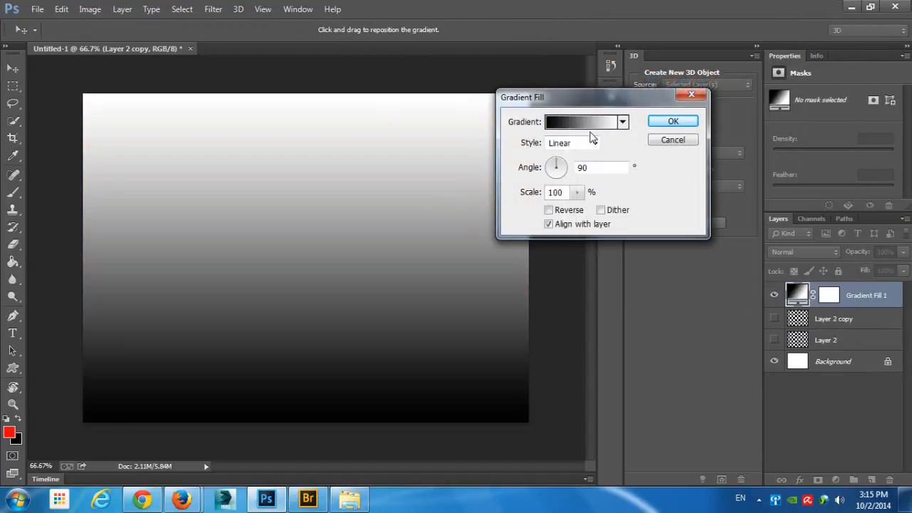
left_click(561, 145)
left_click(574, 169)
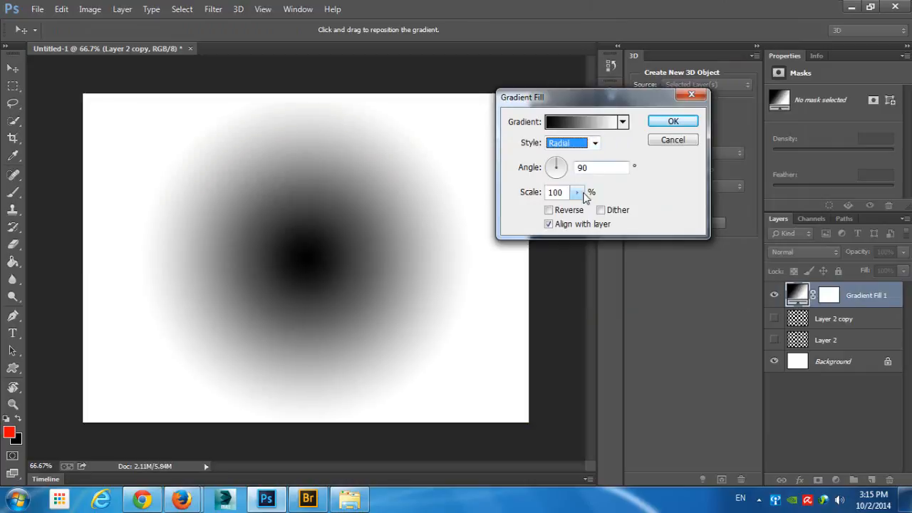
- Add a near-white (fcfcfc) color stop at 12% to the radial gradient
left_click(589, 122)
left_click(612, 242)
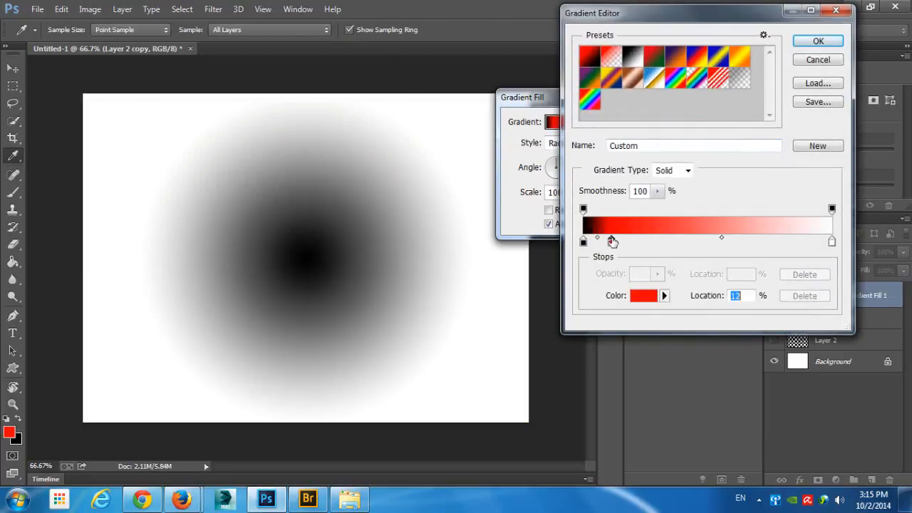
double_click(612, 242)
left_click(496, 115)
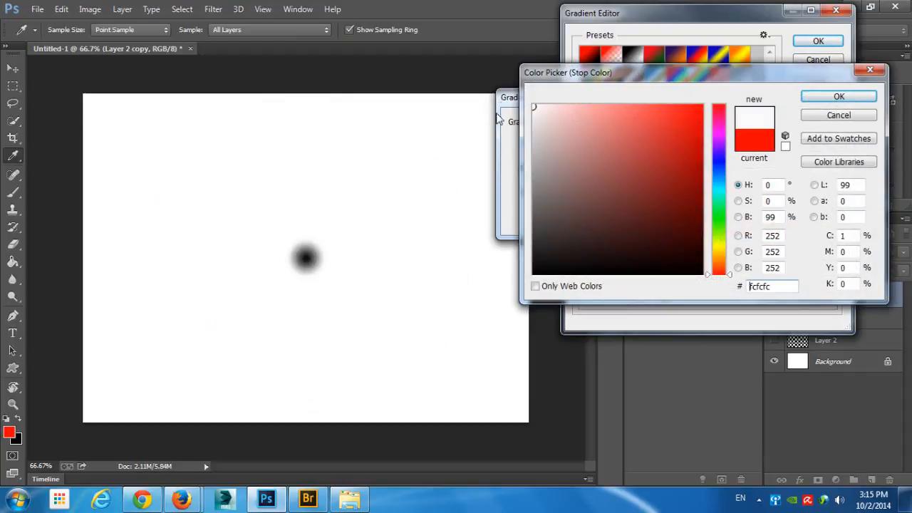
left_click(869, 102)
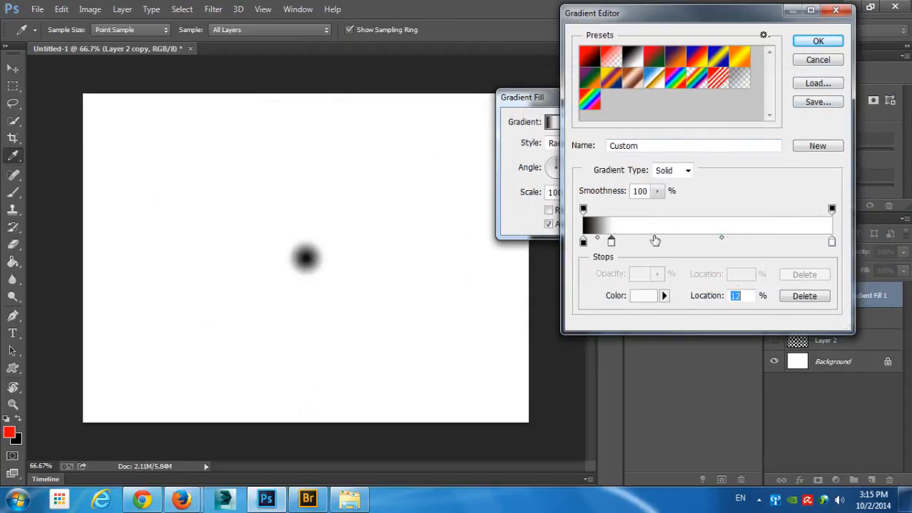
- Add a black (000000) color stop to the gradient, a little beyond the near-white stop
left_click(655, 240)
double_click(653, 241)
type("000000")
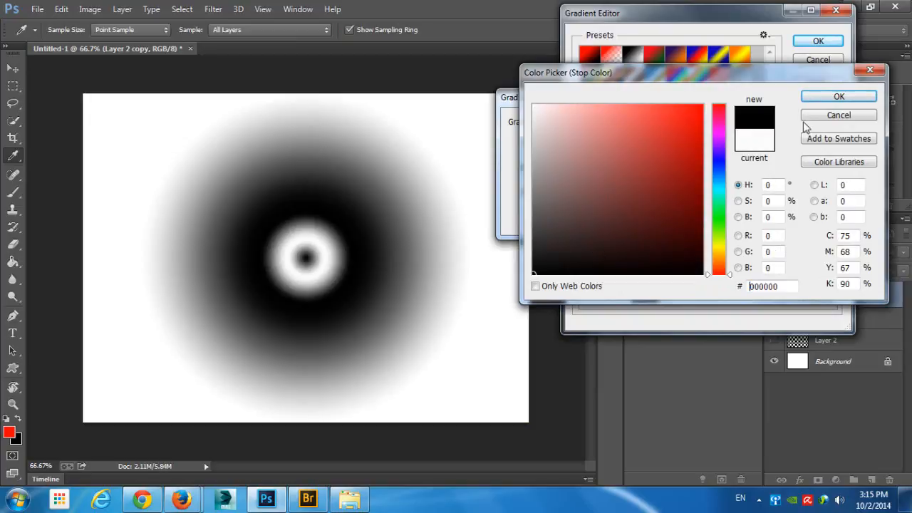
left_click(820, 95)
- Add a white (ffffff) color stop at 62% to the gradient
left_click(738, 241)
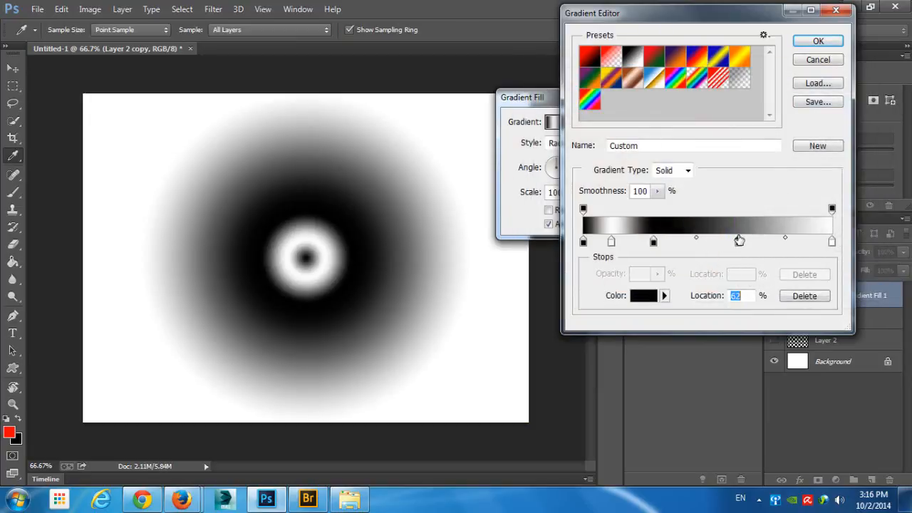
double_click(739, 241)
mouse_move(621, 189)
left_mouse_down()
mouse_move(574, 183)
mouse_move(533, 104)
left_mouse_up()
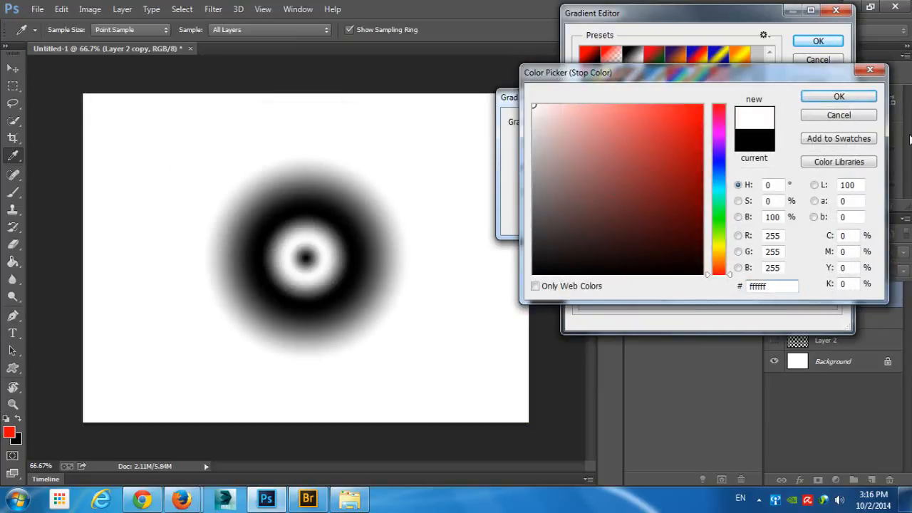
left_click(877, 99)
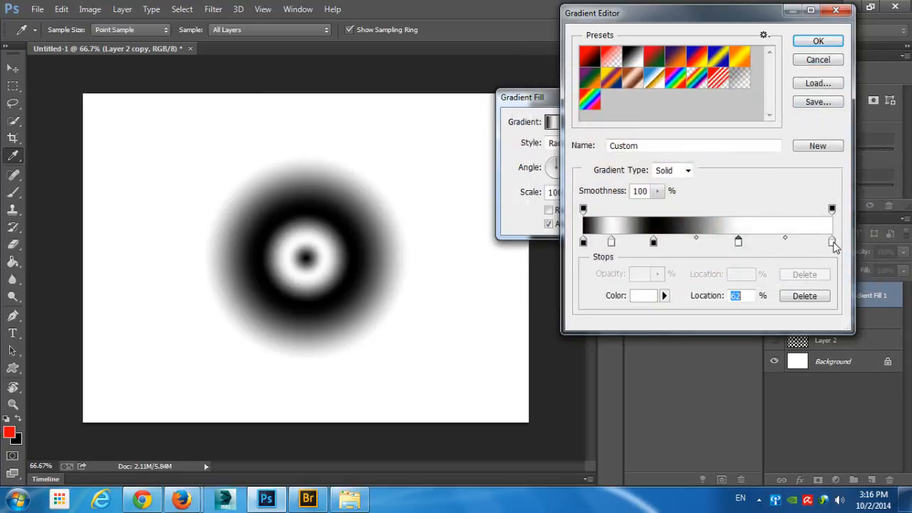
- Set the gradient's end color stop to black (000000) and apply the gradient fill
double_click(833, 242)
left_click_drag(541, 264, 347, 380)
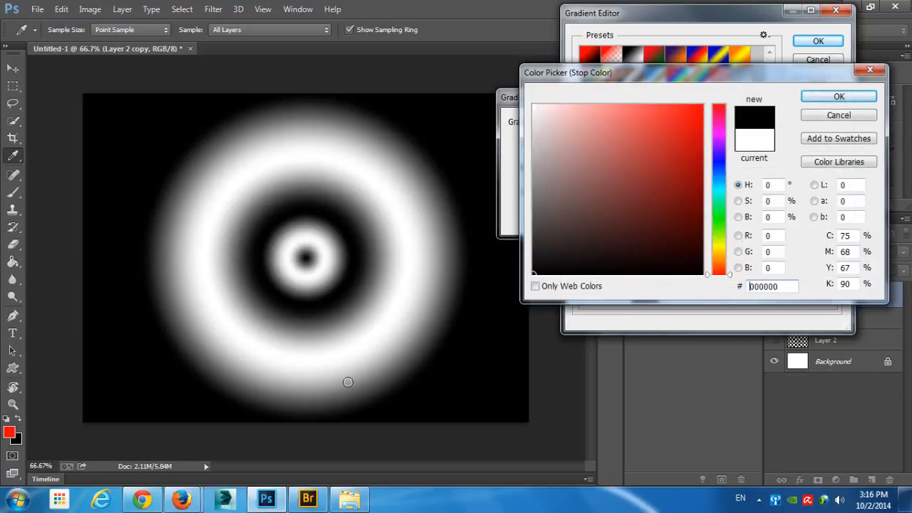
left_click(853, 100)
left_click(818, 40)
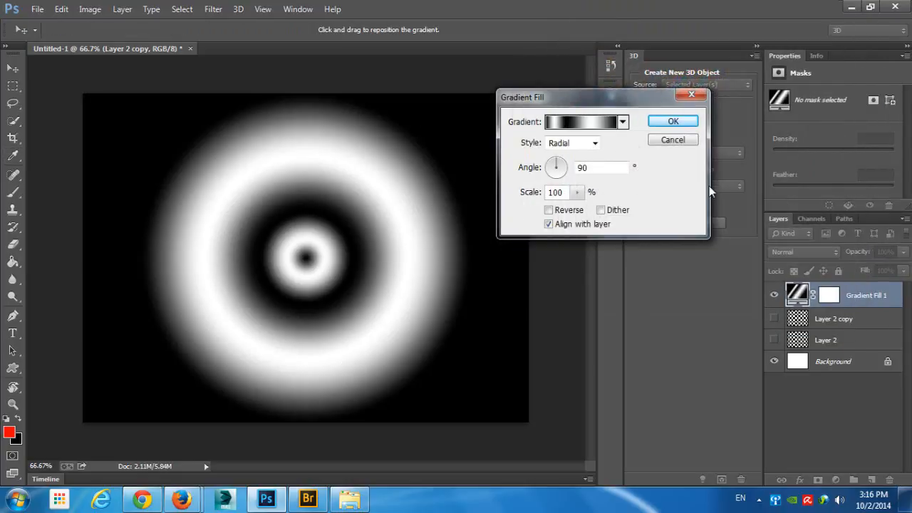
left_click(673, 121)
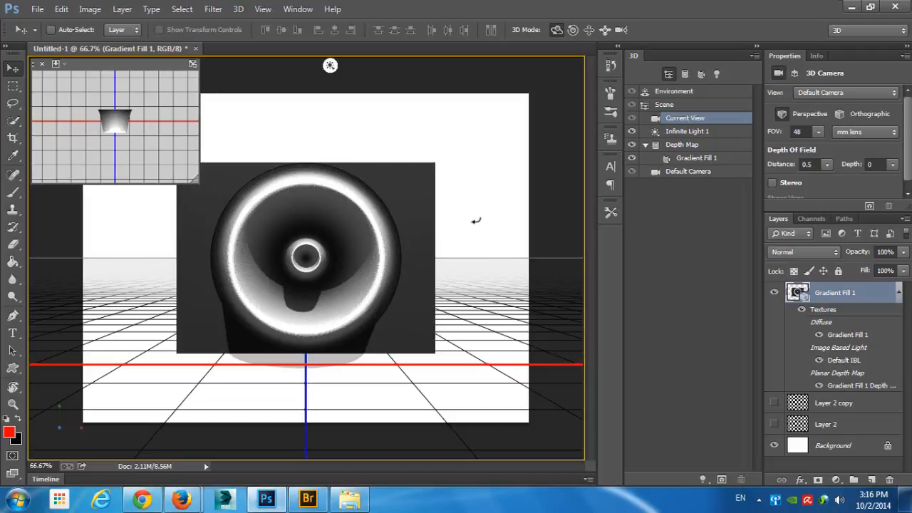
- Orbit around the plane depth-map mesh made from the ringed gradient and undo its creation
left_click_drag(462, 221, 675, 268)
left_click_drag(390, 190, 449, 225)
key("ctrl+alt+z")
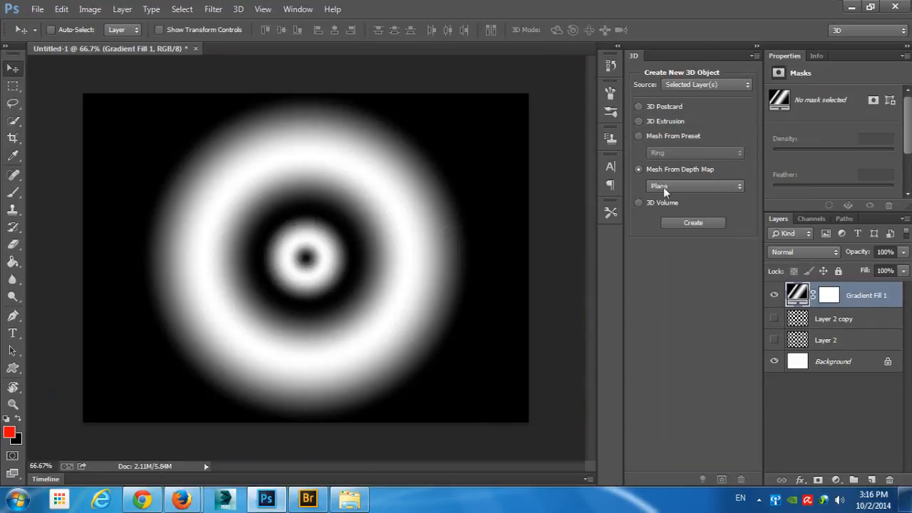
- Remove the 12% near-white color stop and the black stop beside it from the Gradient Fill 1 gradient
left_click(774, 295)
left_click(774, 295)
double_click(797, 295)
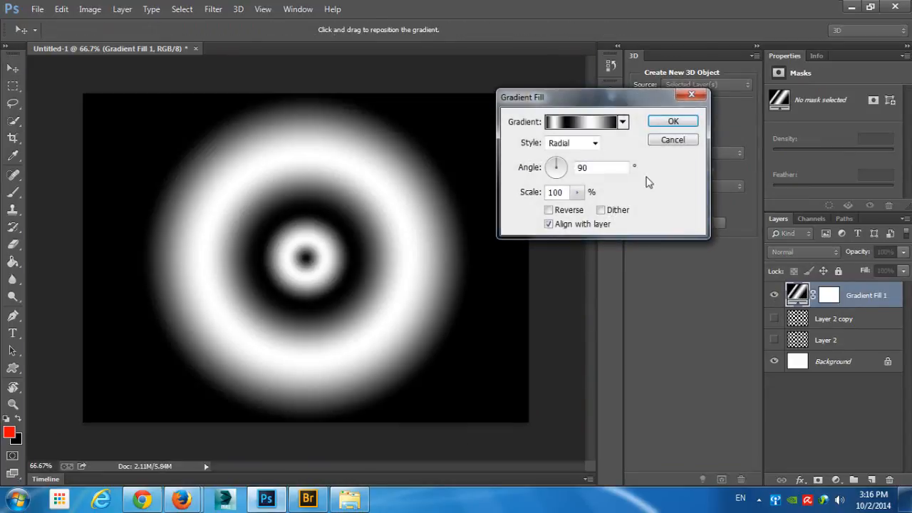
left_click(581, 123)
left_click(612, 241)
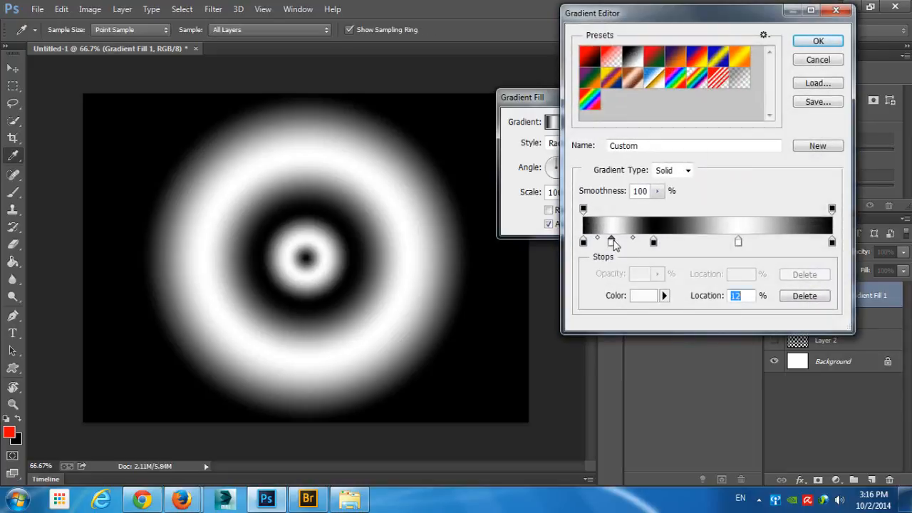
key("Delete")
left_click(654, 245)
key("Delete")
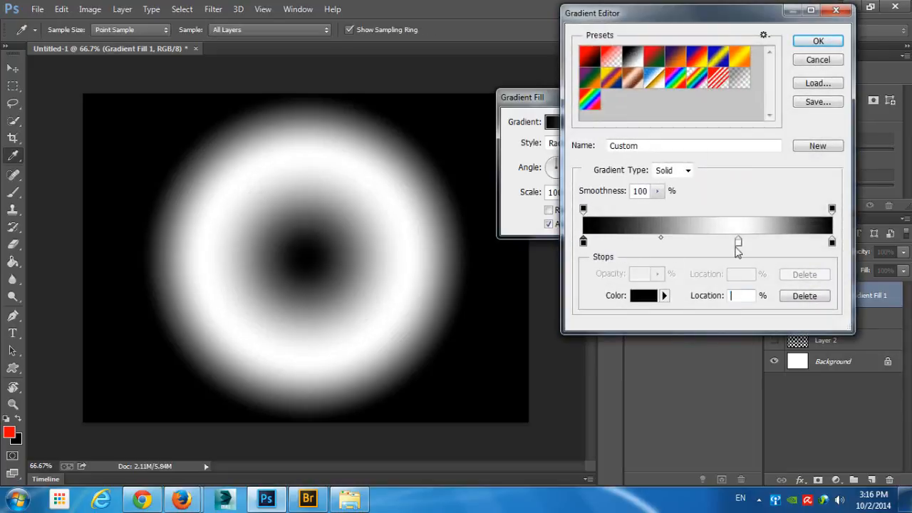
- Reduce the gradient to two color stops, white at the start and black at the end, and apply the radial fill
left_click(739, 243)
key("Delete")
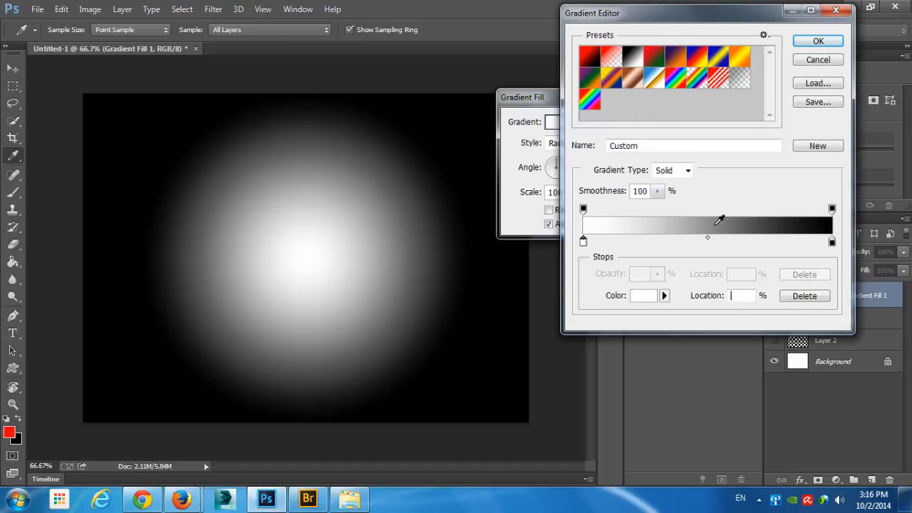
left_click(815, 45)
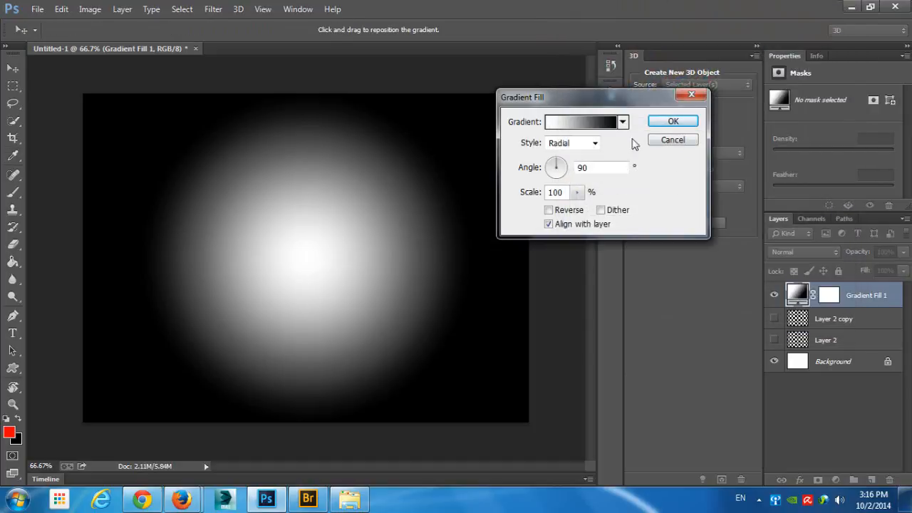
key("Return")
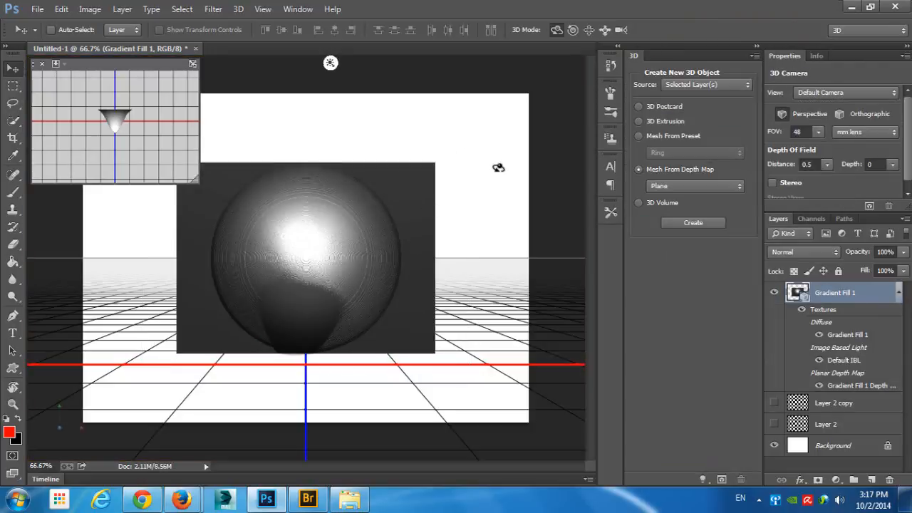
- Try a Plane depth-map mesh from the white-to-black gradient, orbit it to a side view, and undo it
left_click_drag(404, 191, 306, 231)
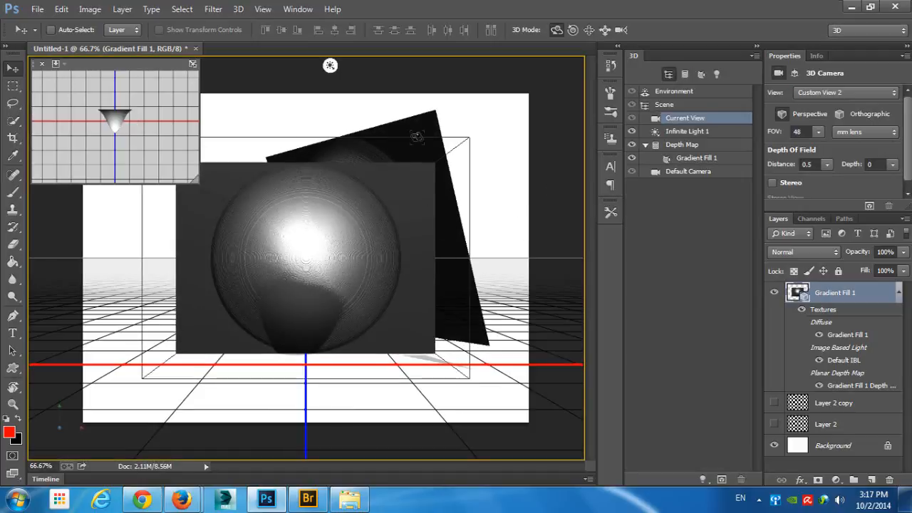
left_click_drag(490, 208, 426, 209)
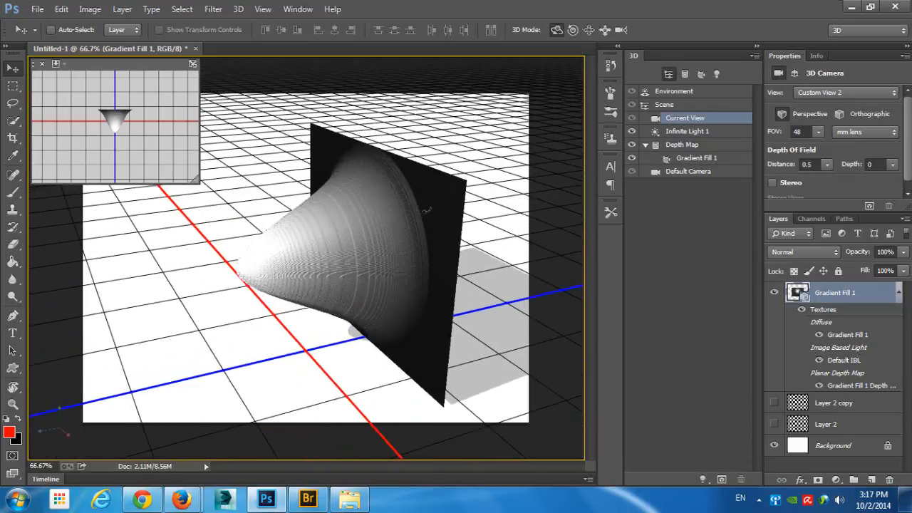
key("ctrl+alt+z")
key("ctrl+alt+z")
key("ctrl+alt+z")
key("ctrl+alt+z")
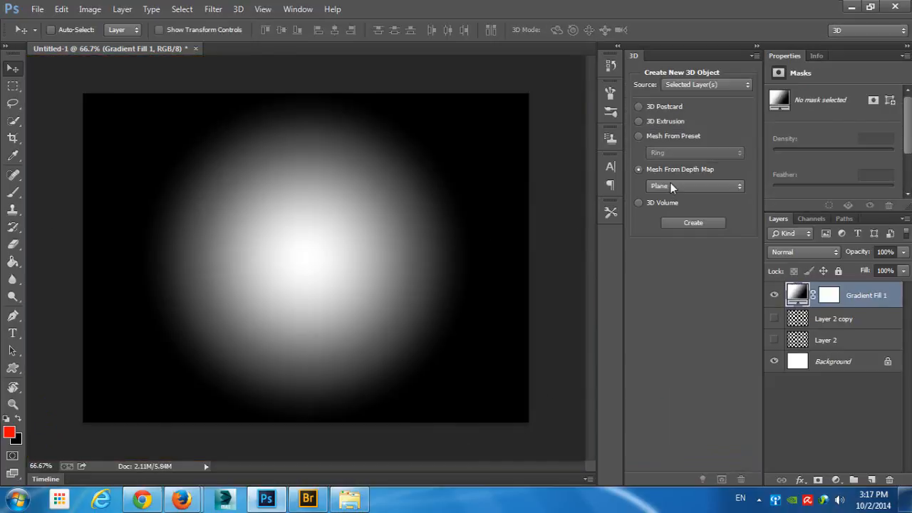
- Try a Two-Sided Plane depth-map mesh from the gradient layer, orbit around it, and undo it
left_click(670, 186)
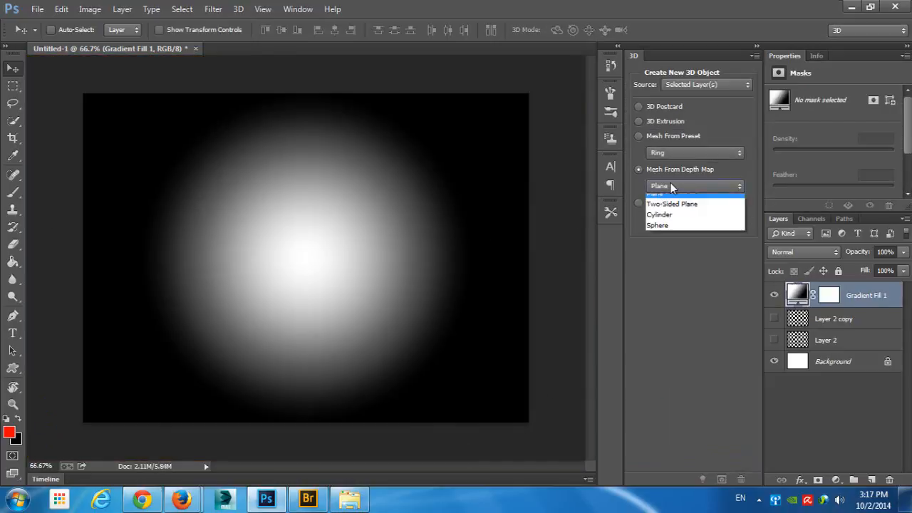
left_click(702, 211)
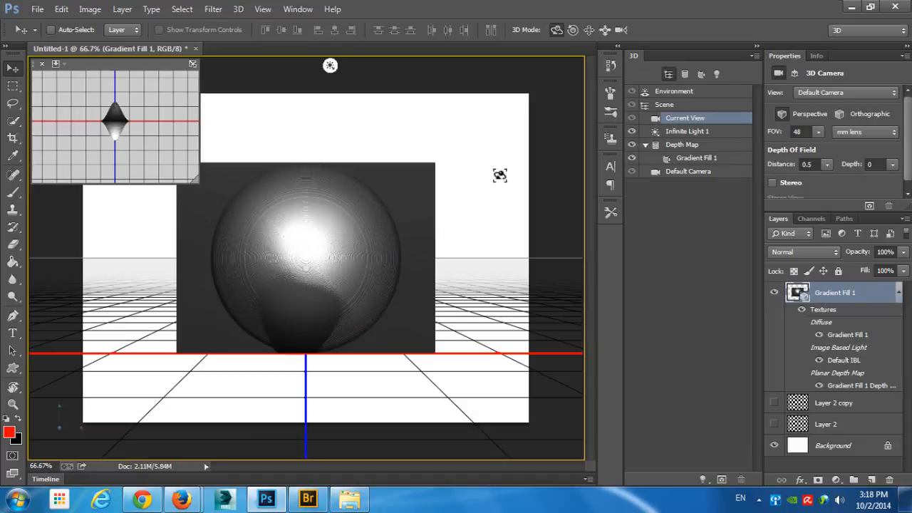
left_click_drag(439, 193, 472, 181)
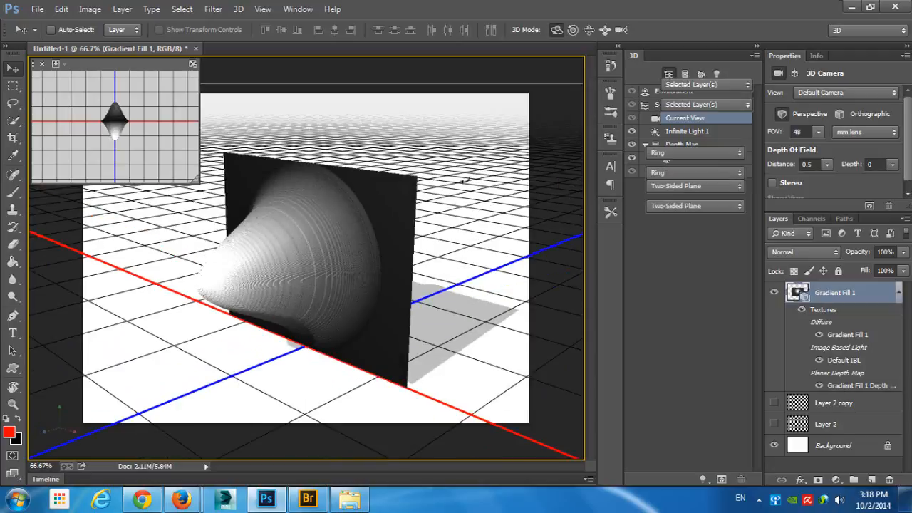
key("ctrl+alt+z")
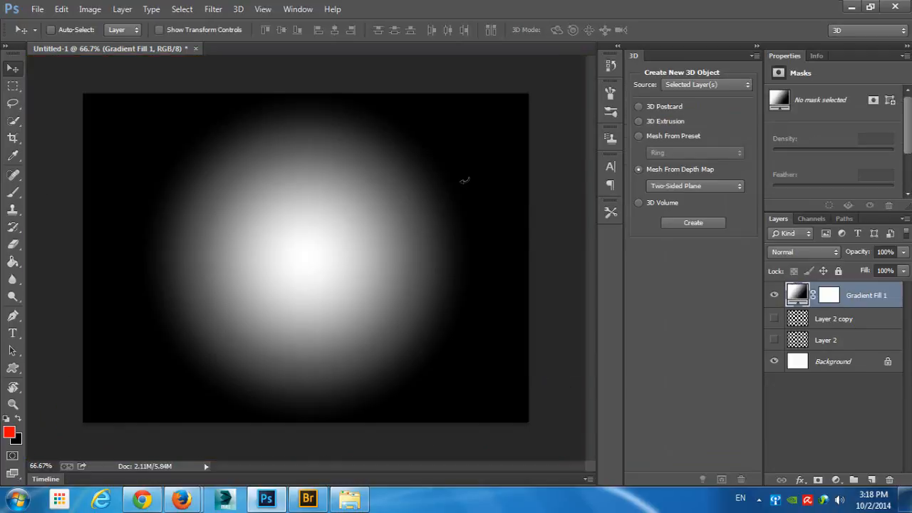
- Try a Cylinder depth-map mesh from the gradient layer, orbit around it, and undo it
left_click(659, 186)
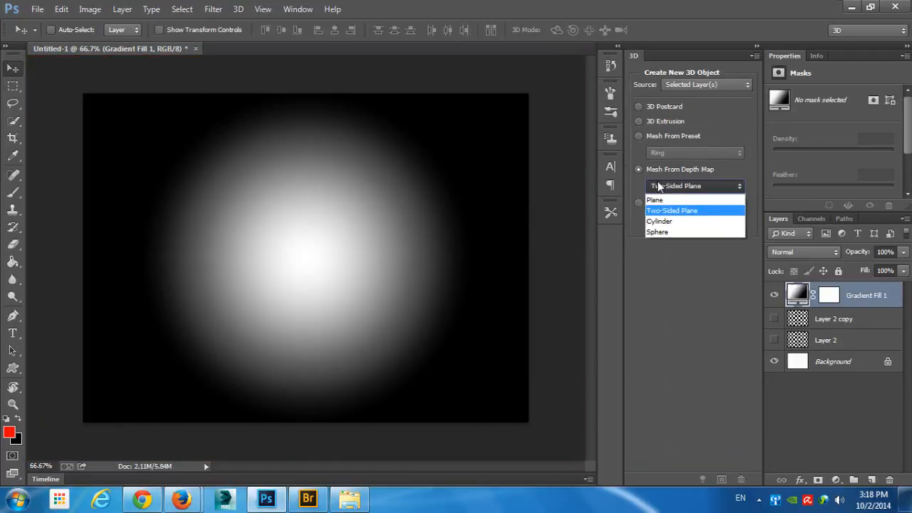
left_click(692, 221)
left_click(692, 223)
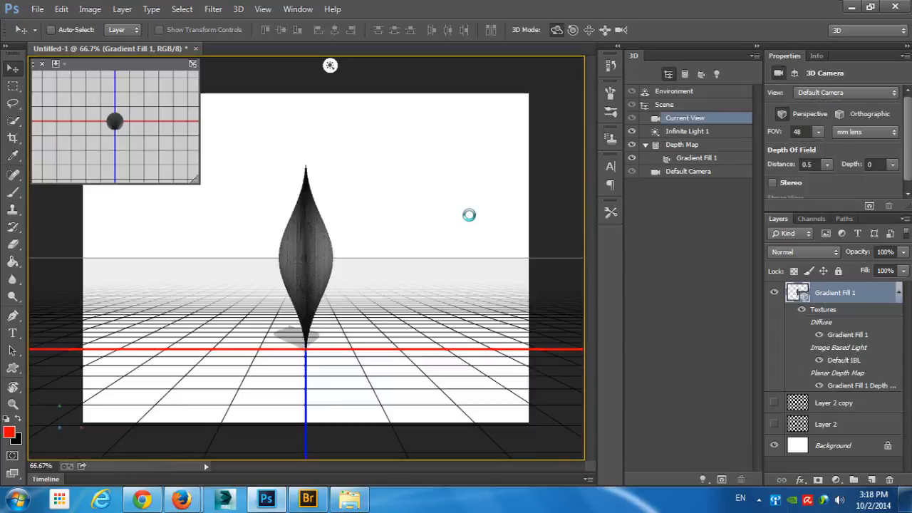
left_click_drag(469, 215, 434, 248)
key("ctrl+z")
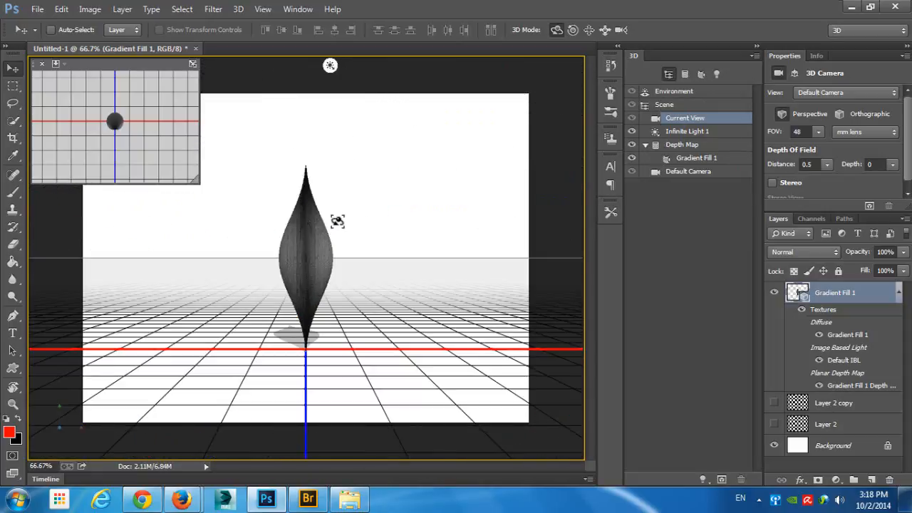
key("ctrl+alt+z")
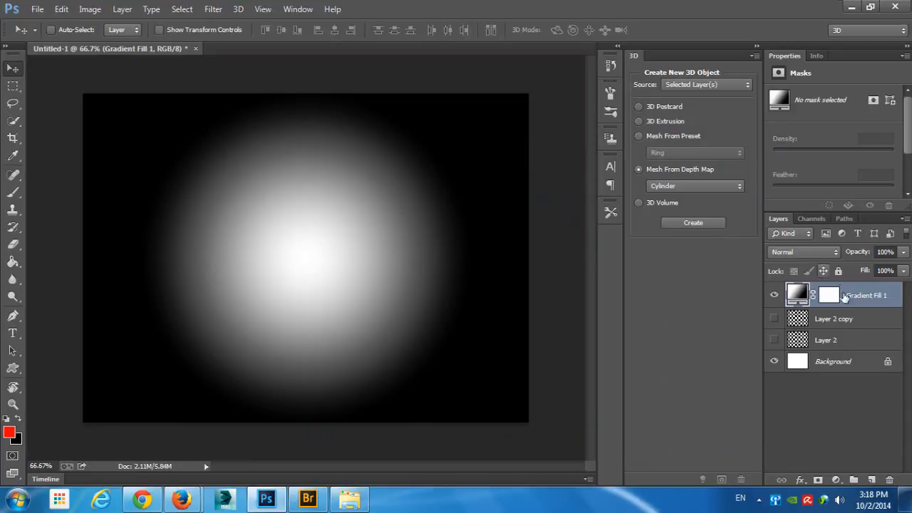
- Hide the gradient fill layer and fill a new layer above it with mid-gray, keeping white as the foreground color
left_click(871, 480)
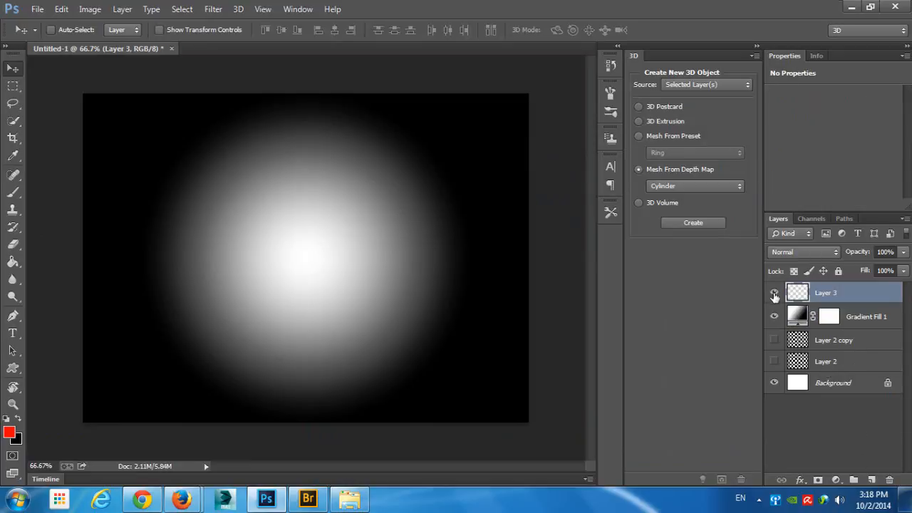
left_click(776, 316)
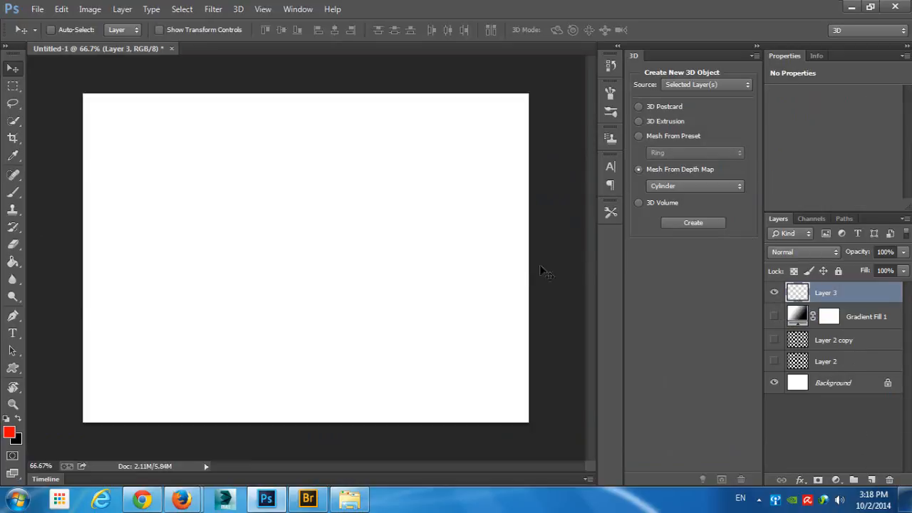
key("d")
key("x")
key("shift+F5")
left_click(668, 66)
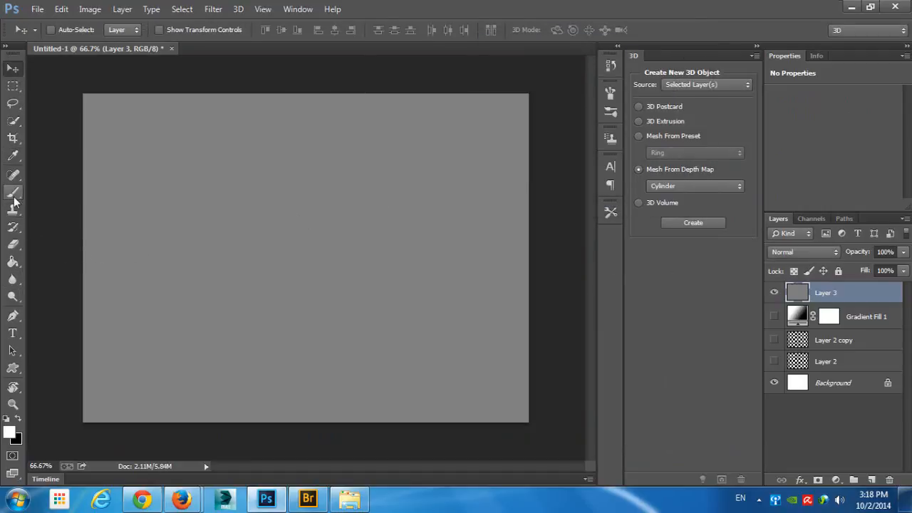
- Add the word "Text" in white 72 pt Calibri over the gray layer
left_click(13, 333)
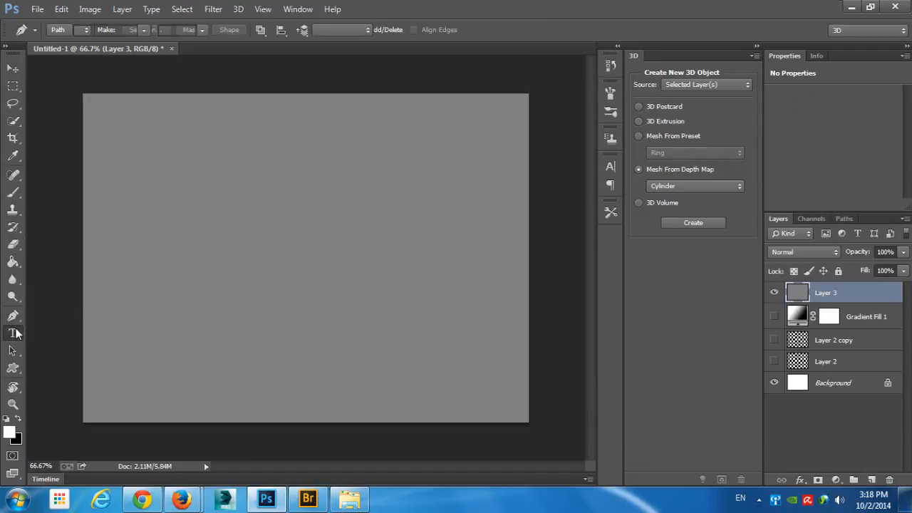
left_click(216, 245)
type("T")
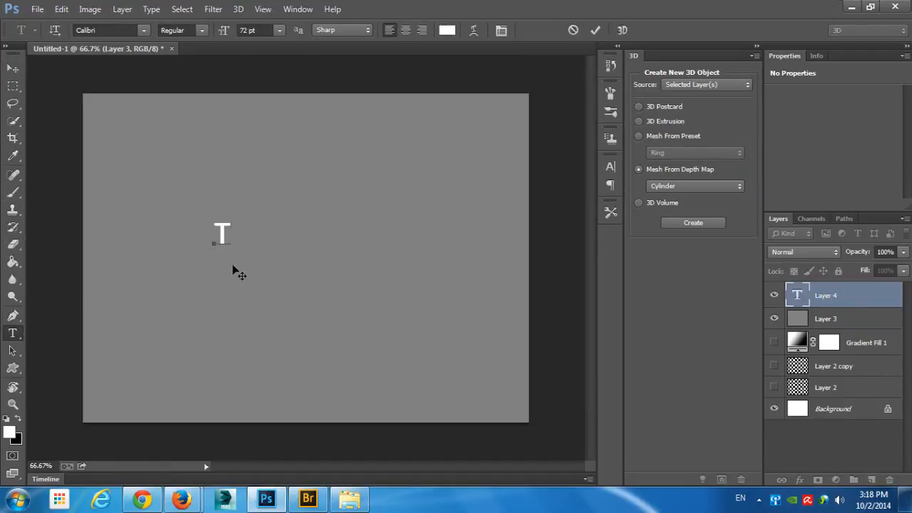
type("ext")
key("ctrl+Return")
key("v")
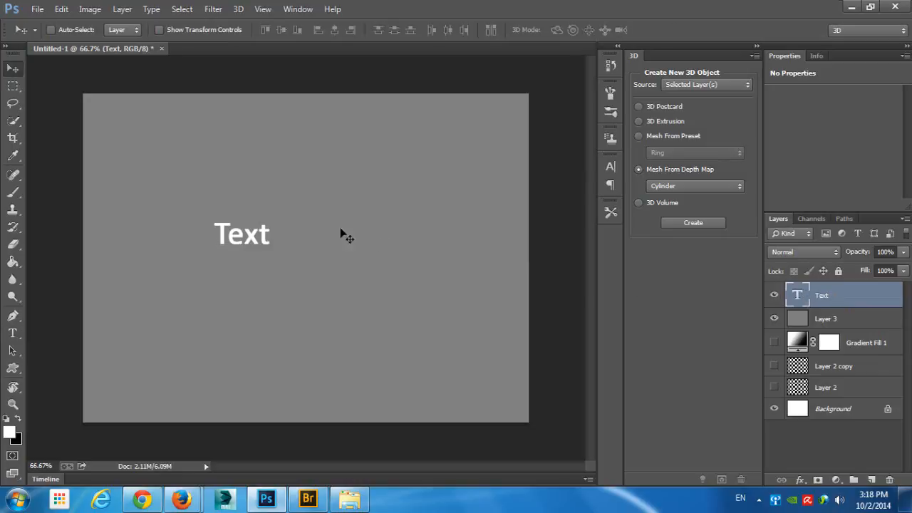
- Scale the text to about 371% and move it to the middle of the canvas
key("ctrl+t")
left_click_drag(271, 218, 422, 157)
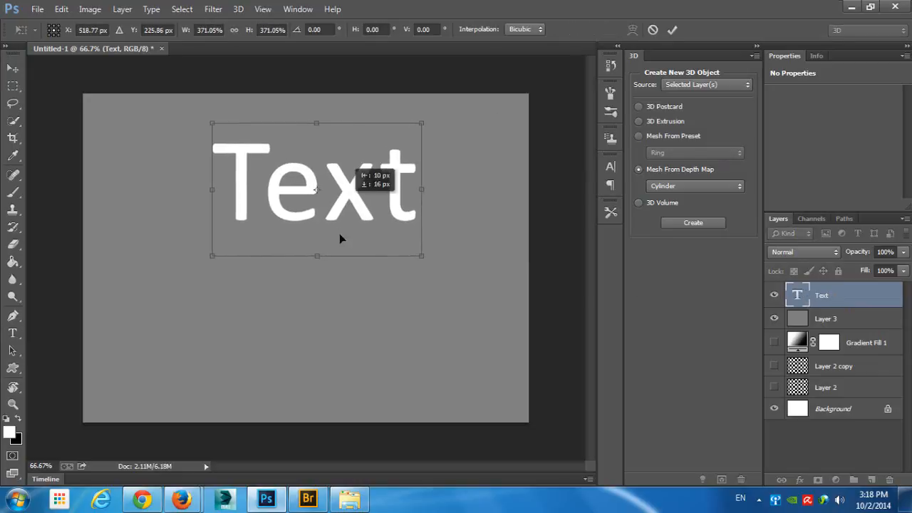
left_click_drag(350, 198, 337, 255)
key("Return")
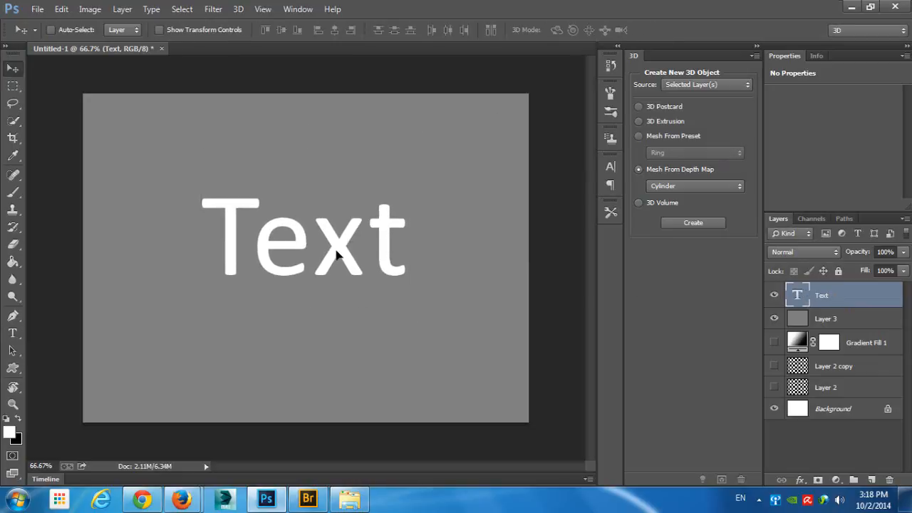
- Set the depth-map mesh type to Sphere, and rasterize the text and merge it with the gray layer
left_click(695, 186)
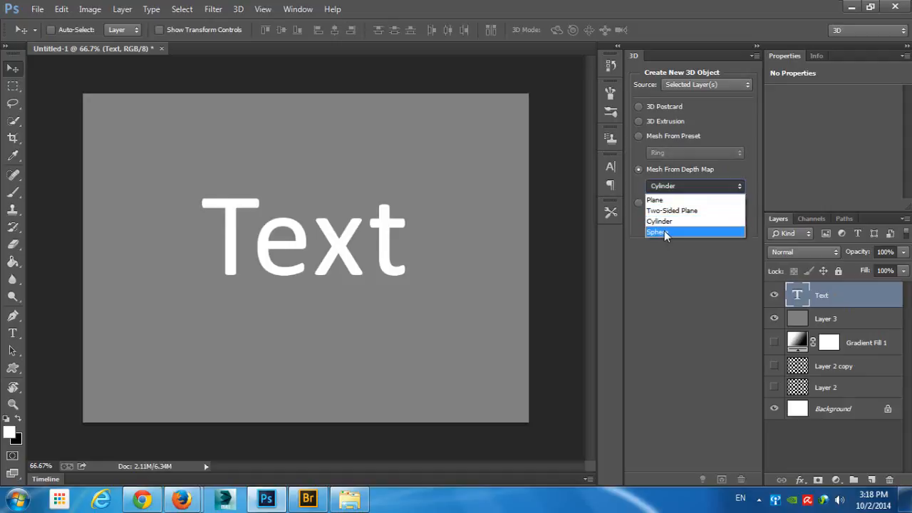
left_click(664, 231)
left_click(822, 314, "shift")
right_click(801, 302)
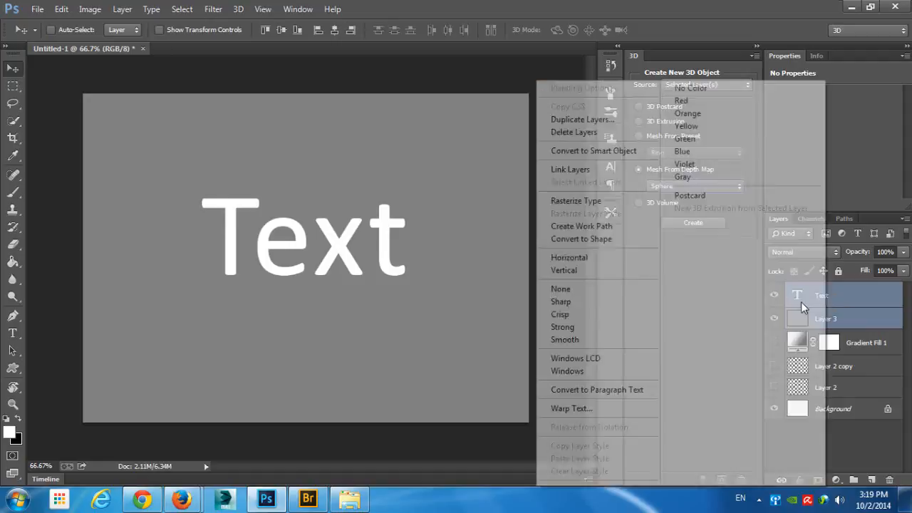
left_click(593, 203)
right_click(822, 289)
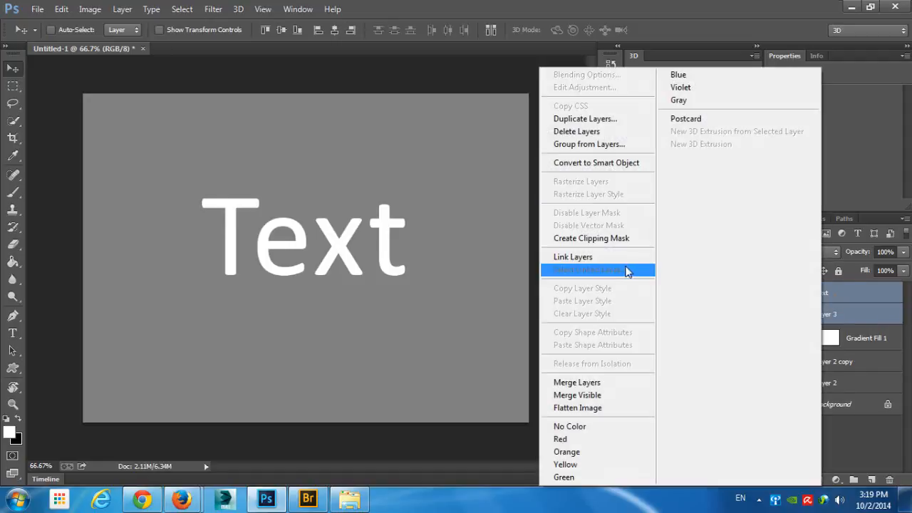
left_click(583, 382)
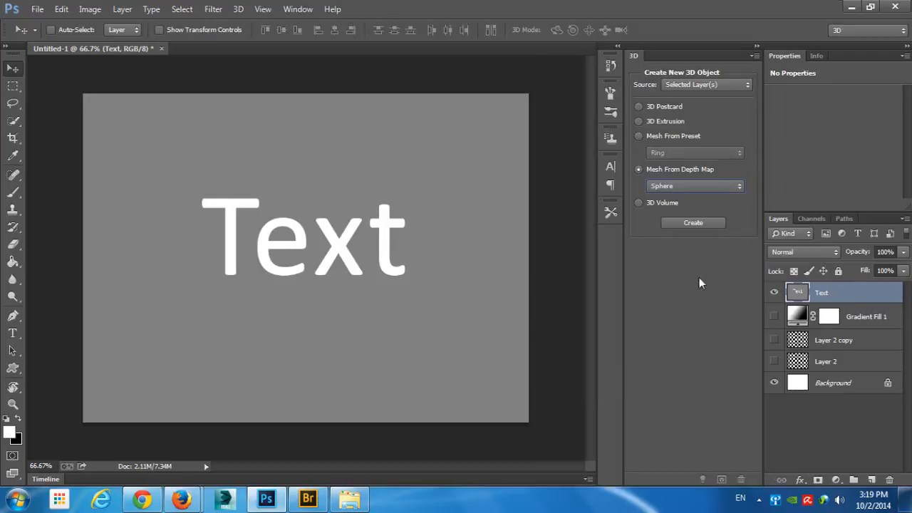
- Try a Sphere depth-map mesh from the merged Text layer, orbit around it, and undo it
left_click(697, 222)
left_click_drag(372, 188, 358, 175)
left_click_drag(319, 208, 375, 252)
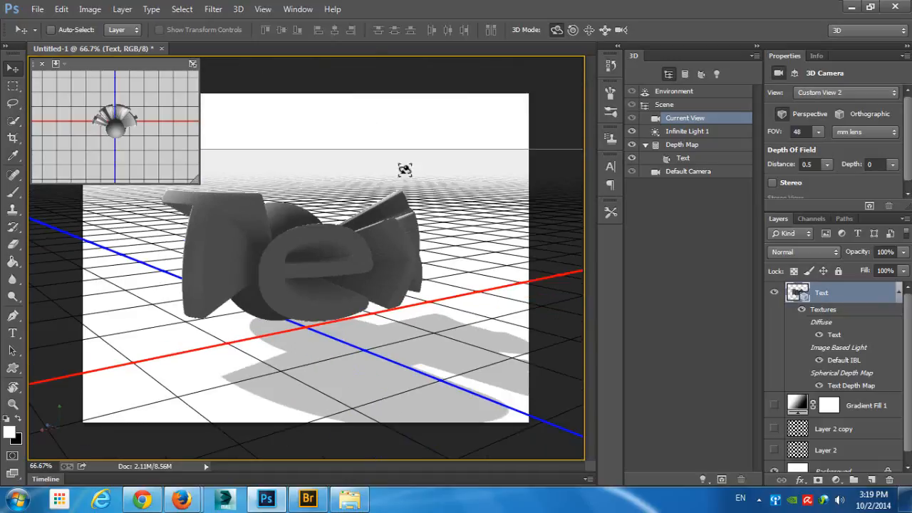
key("ctrl+alt+z")
key("ctrl+alt+z")
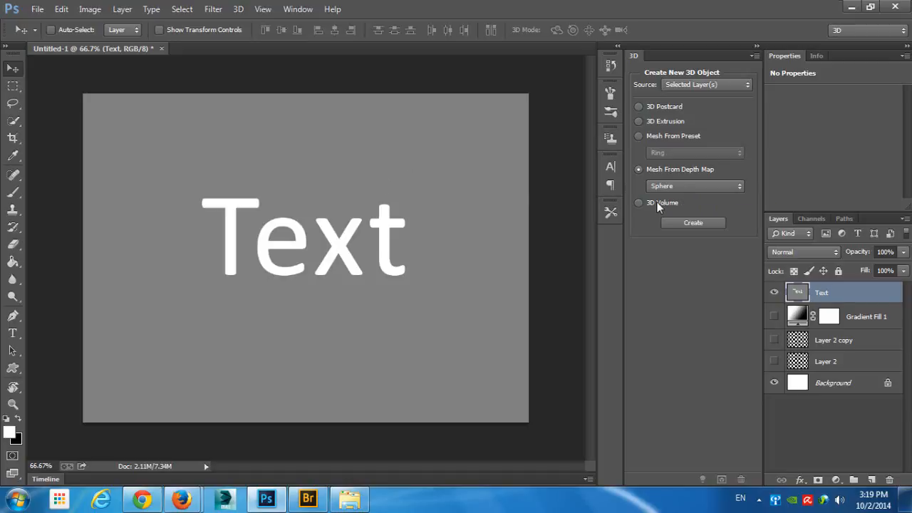
- Delete the Text and Gradient Fill 1 layers and add a new empty layer at the top
left_click(864, 317, "shift")
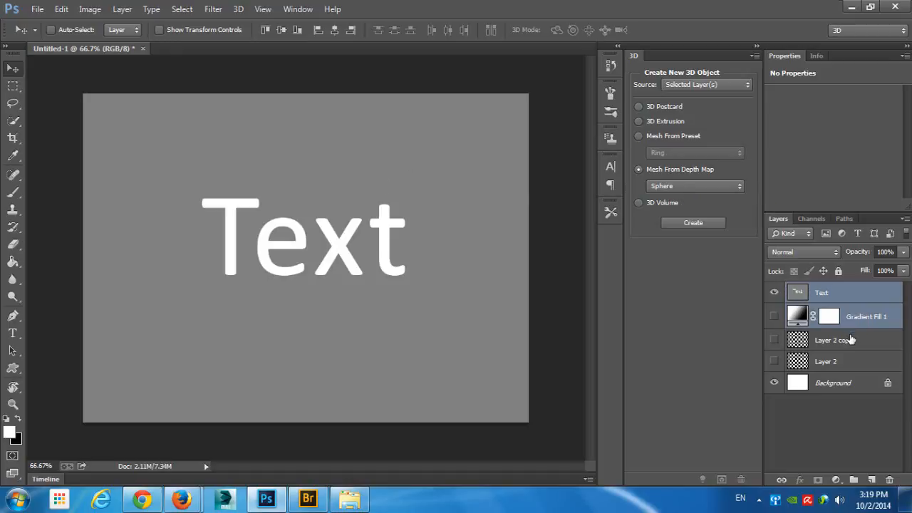
left_click(889, 479)
left_click(871, 480)
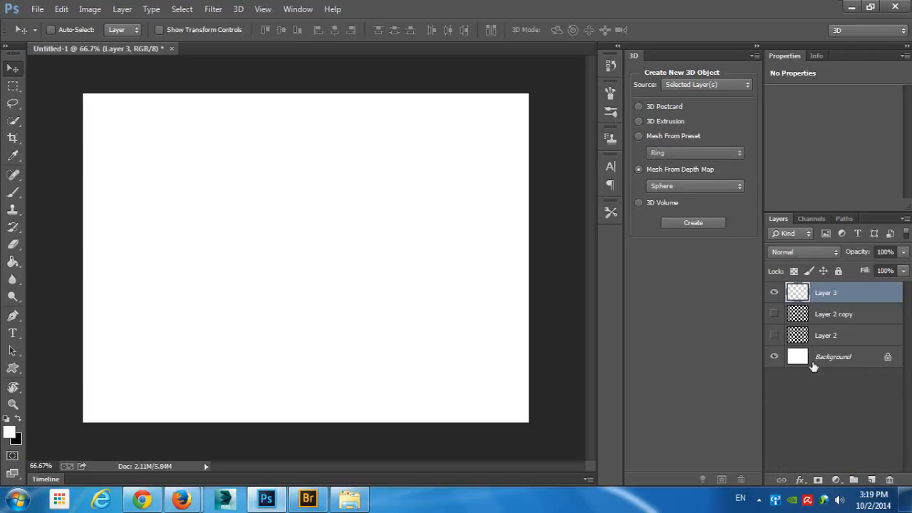
- Fill Layer 3 with red, using the foreground color ff0000
left_click(9, 433)
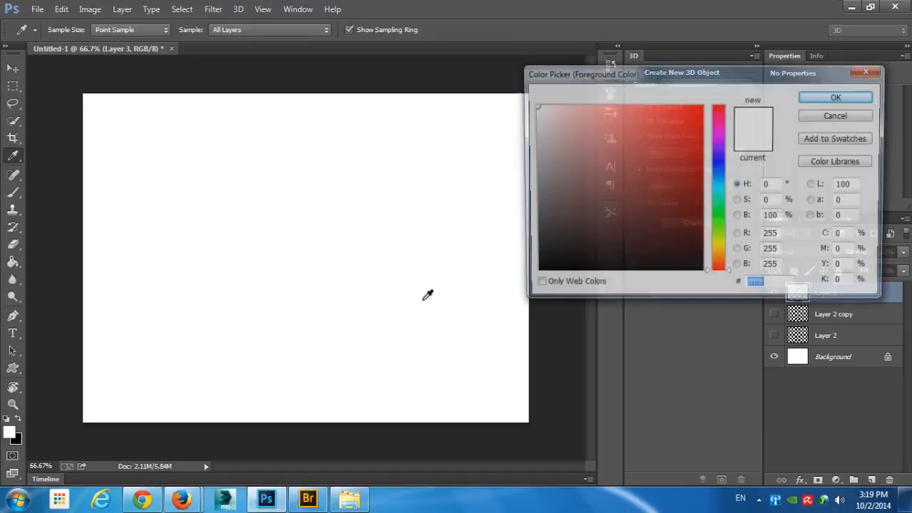
type("ff0000")
left_click(829, 102)
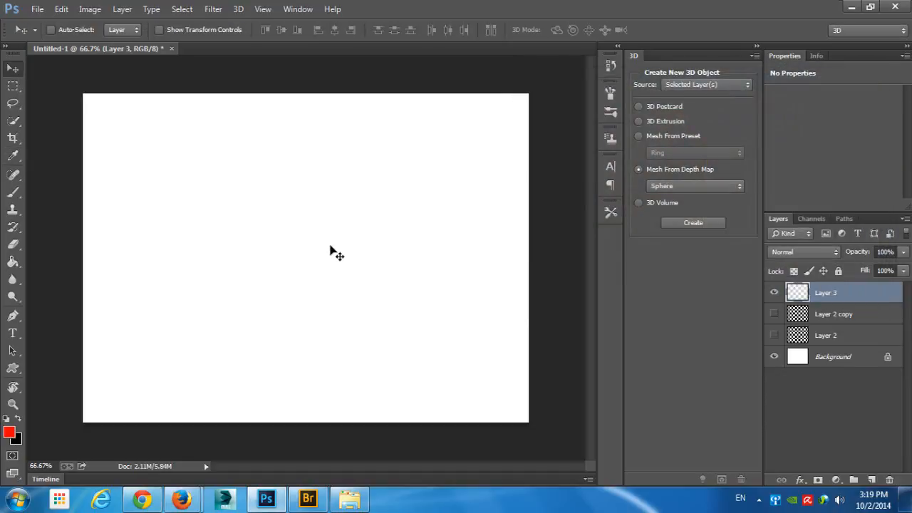
key("alt+BackSpace")
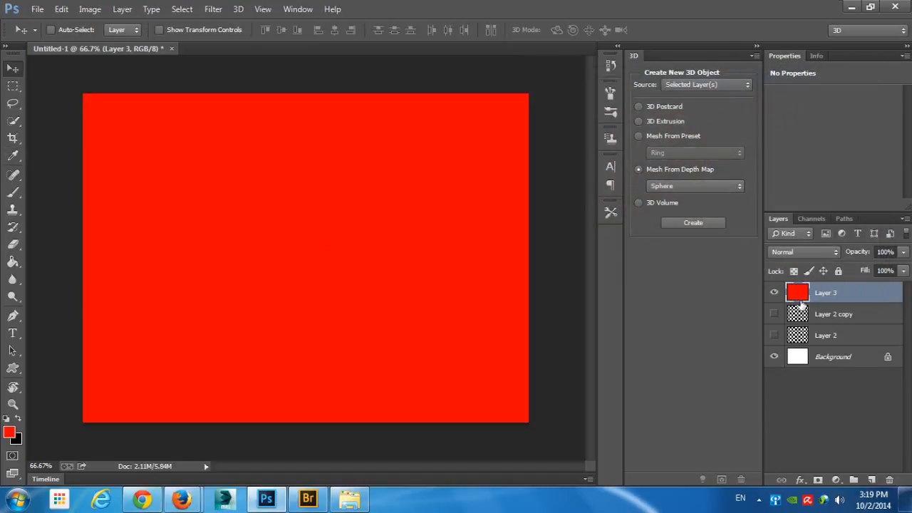
- Add a new layer above the red one and fill it with blue, color 1200ff
left_click(871, 479)
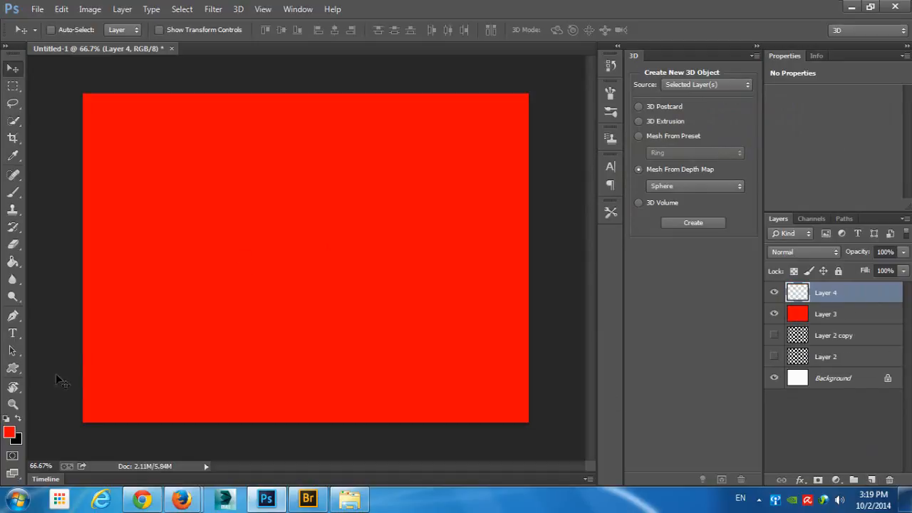
left_click(11, 434)
left_click(718, 158)
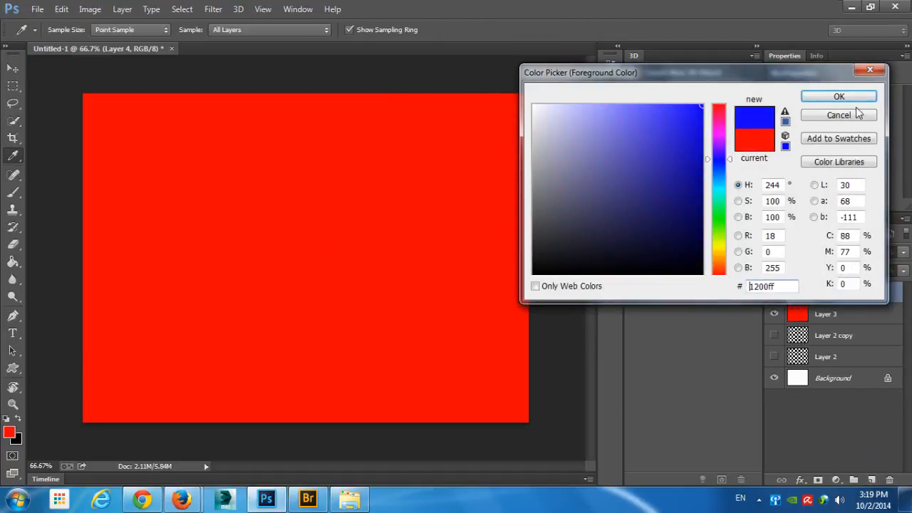
left_click(845, 101)
key("alt+BackSpace")
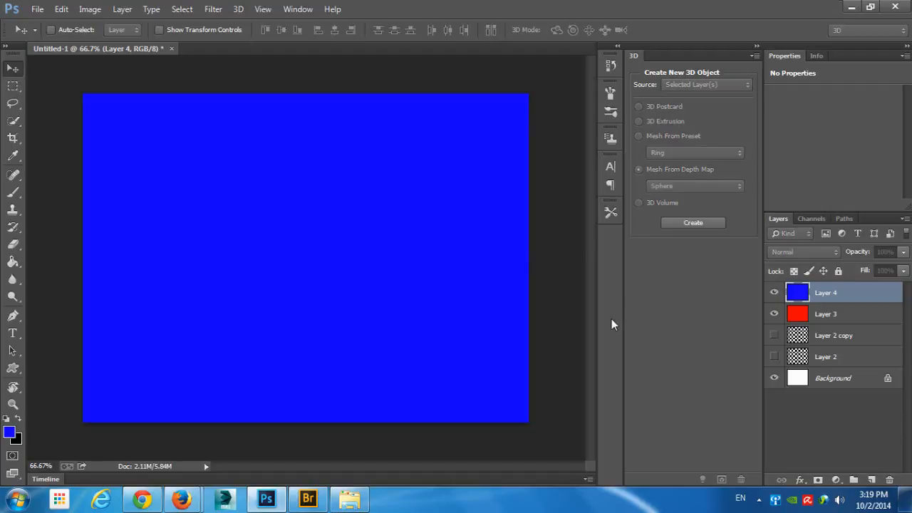
- Add another layer at the top and fill it with green, color 00ff2a
key("ctrl+shift+n")
key("Return")
left_click(9, 432)
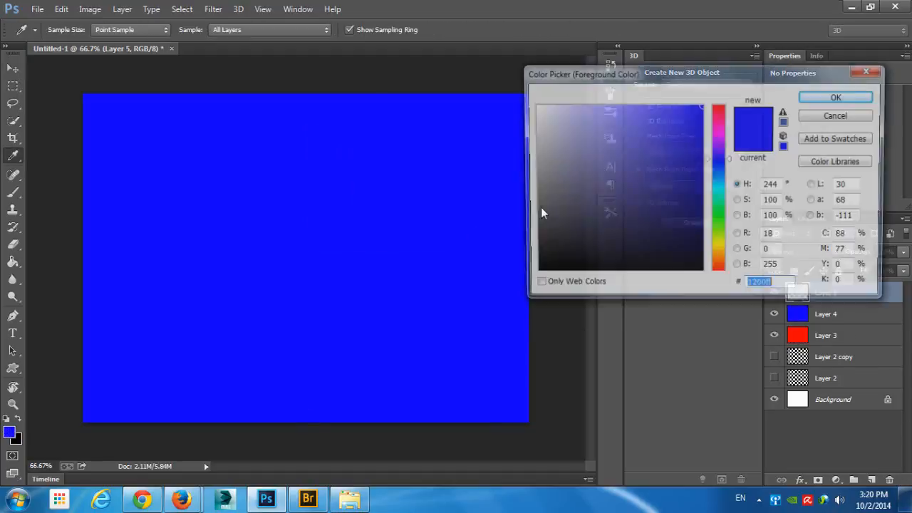
left_click_drag(720, 182, 720, 212)
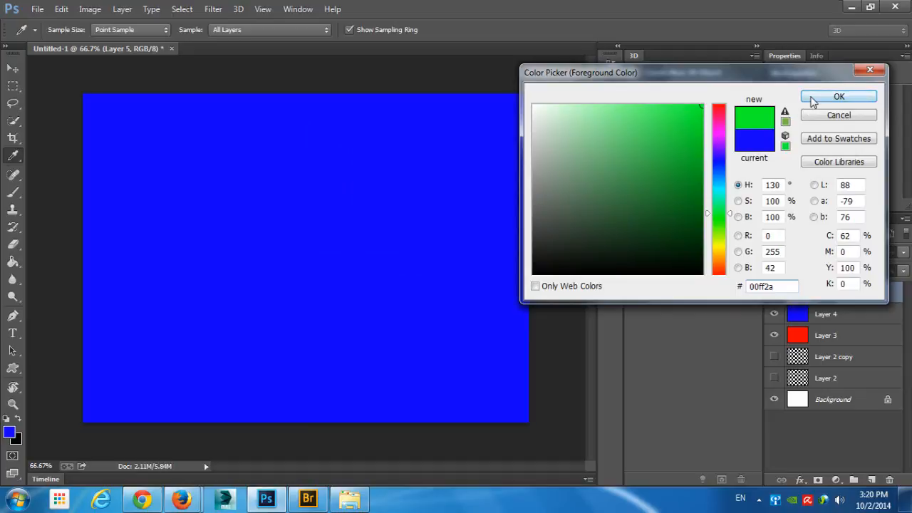
left_click(810, 96)
key("v")
key("alt+BackSpace")
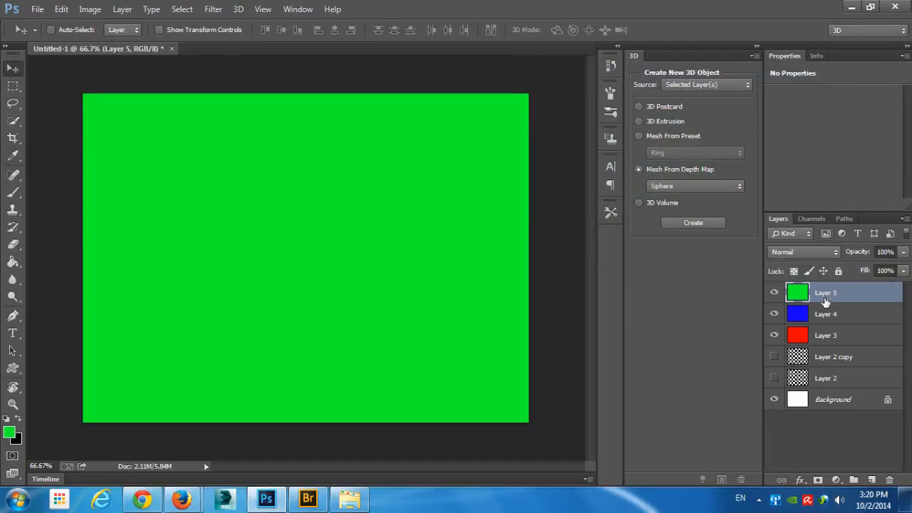
- Create a 3D Volume from the selected green, blue and red layers (Layer 5, Layer 4 and Layer 3)
left_click(639, 203)
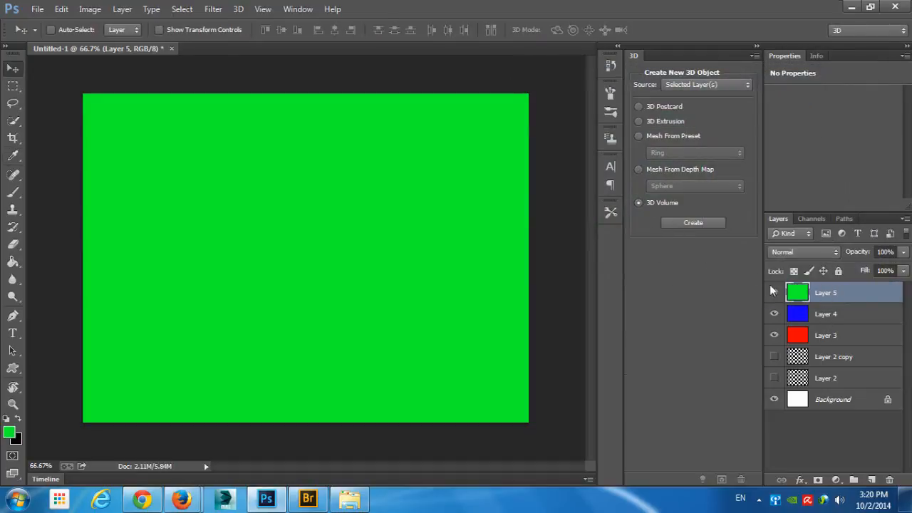
left_click(838, 336, "shift")
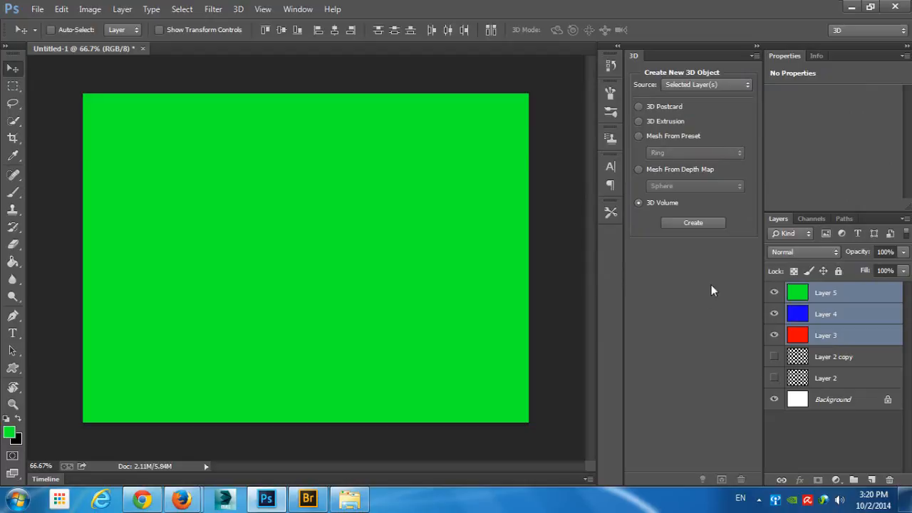
left_click(693, 223)
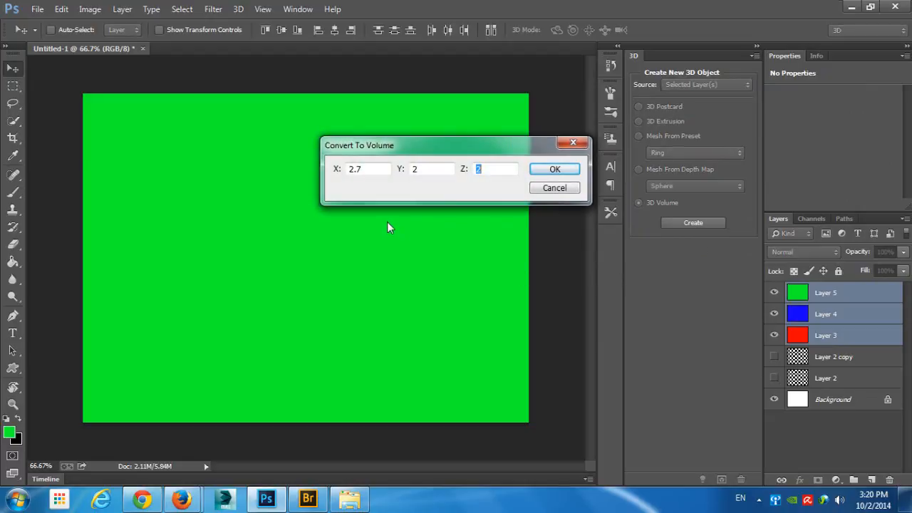
left_click_drag(373, 168, 330, 176)
key("Tab")
key("Tab")
left_click(571, 173)
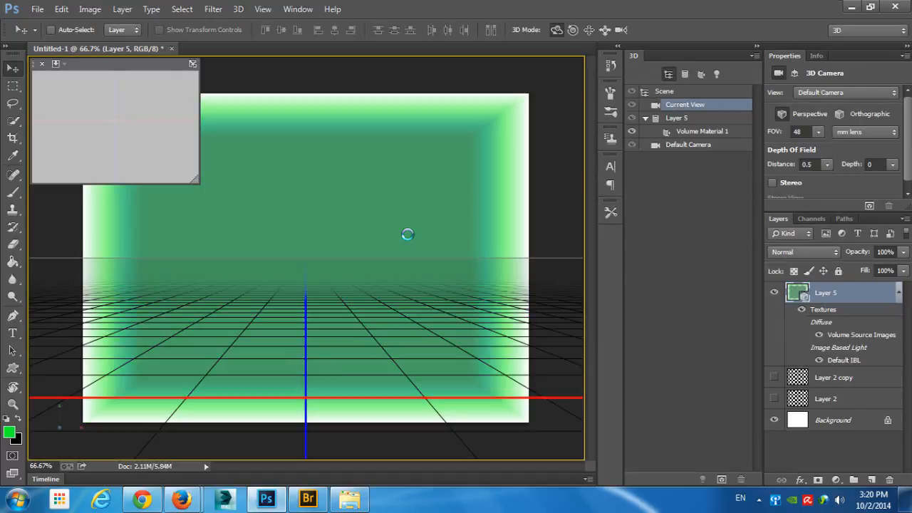
- Orbit the camera around the three-layer volume and undo it
left_click_drag(503, 142, 574, 170)
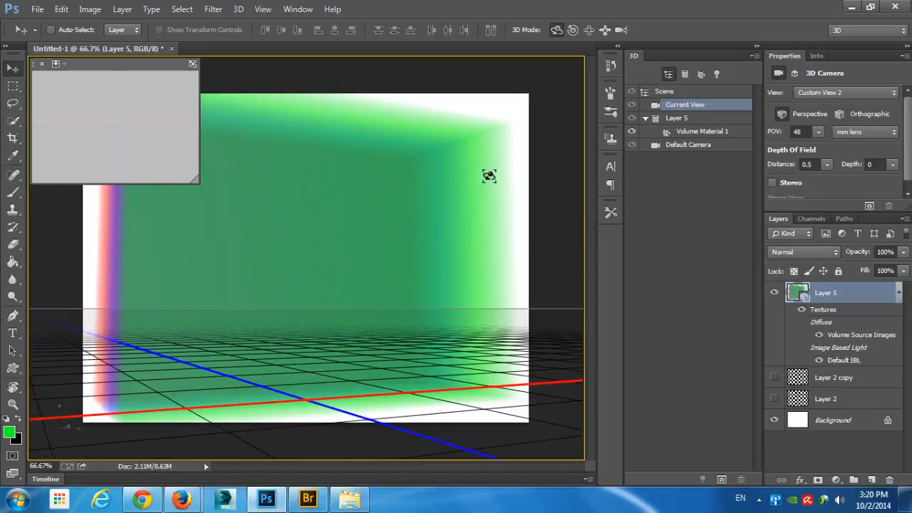
key("ctrl+alt+z")
key("ctrl+alt+z")
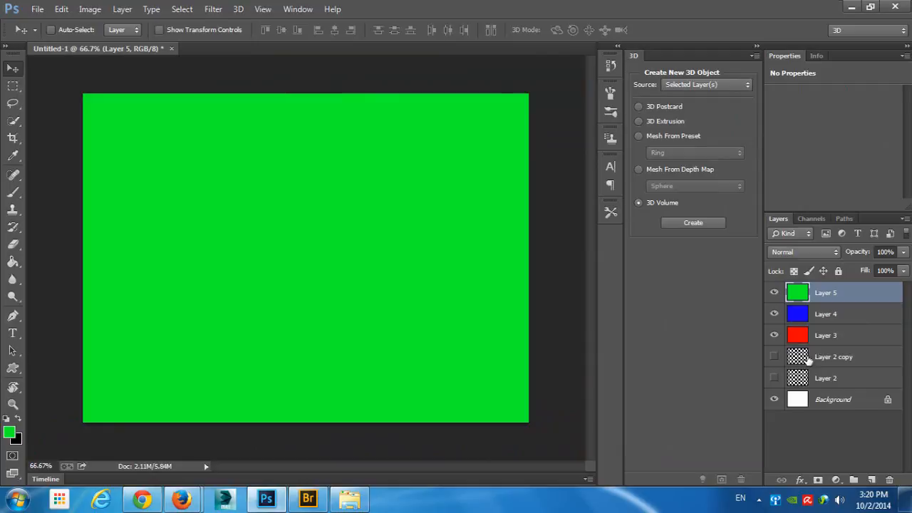
- Show Layer 2 copy, try a 3D Volume from it and the three colored layers, orbit around it, and undo it
left_click(812, 360)
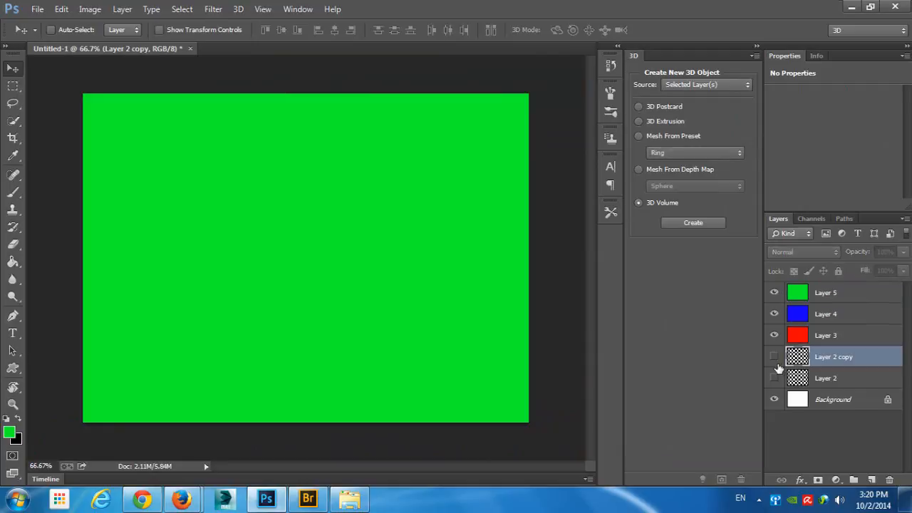
left_click(834, 303, "shift")
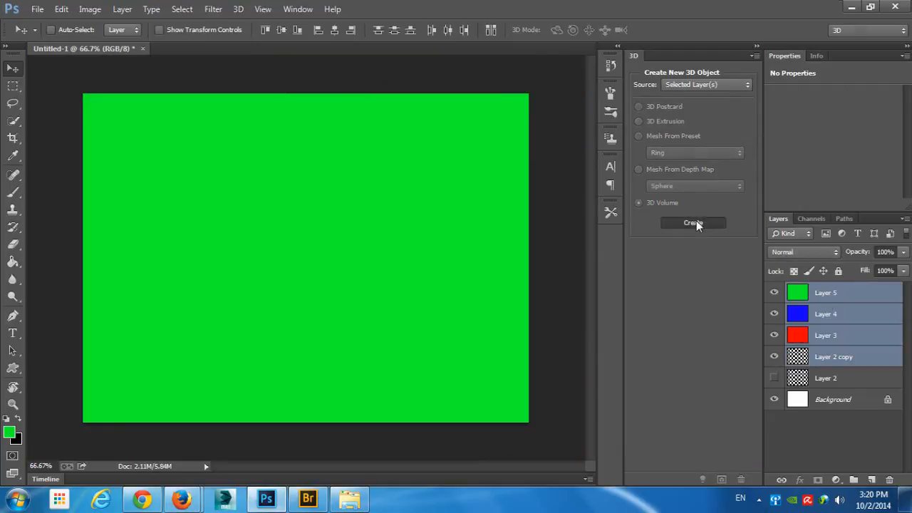
left_click(695, 221)
left_click(555, 170)
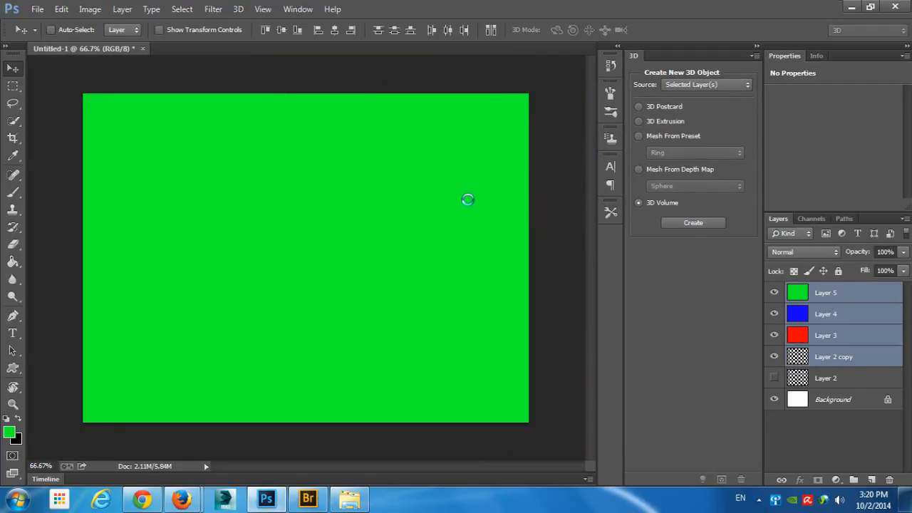
left_click_drag(487, 196, 524, 193)
key("ctrl+alt+z")
key("ctrl+alt+z")
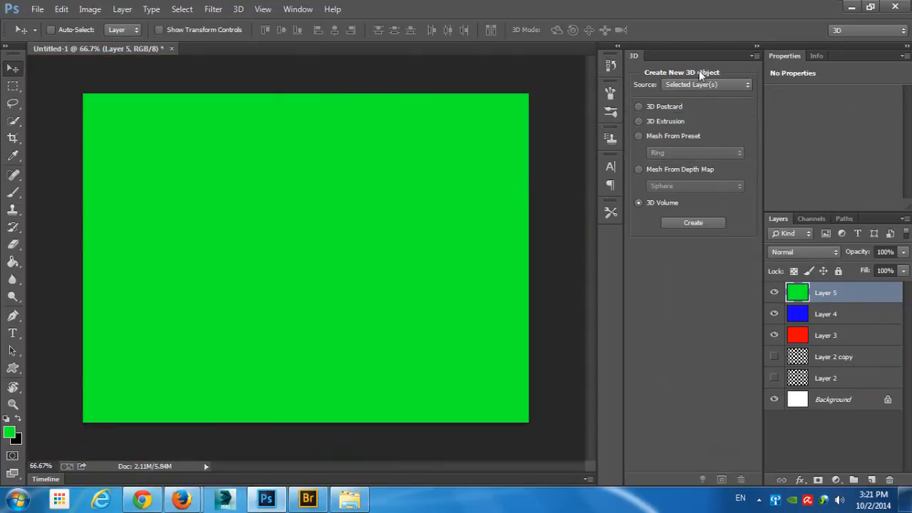
- Delete Layer 5, Layer 4, Layer 3 and Layer 2 copy
left_click(723, 86)
left_click(724, 88)
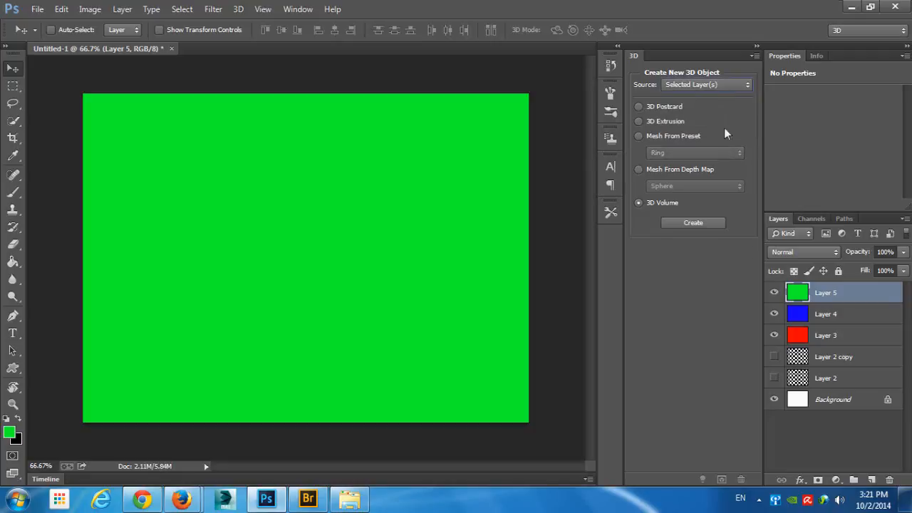
left_click(827, 351, "shift")
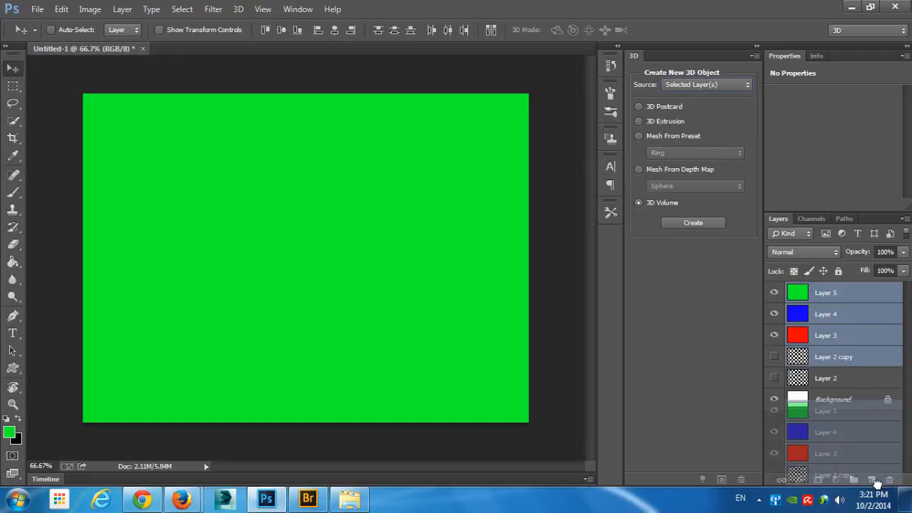
key("Delete")
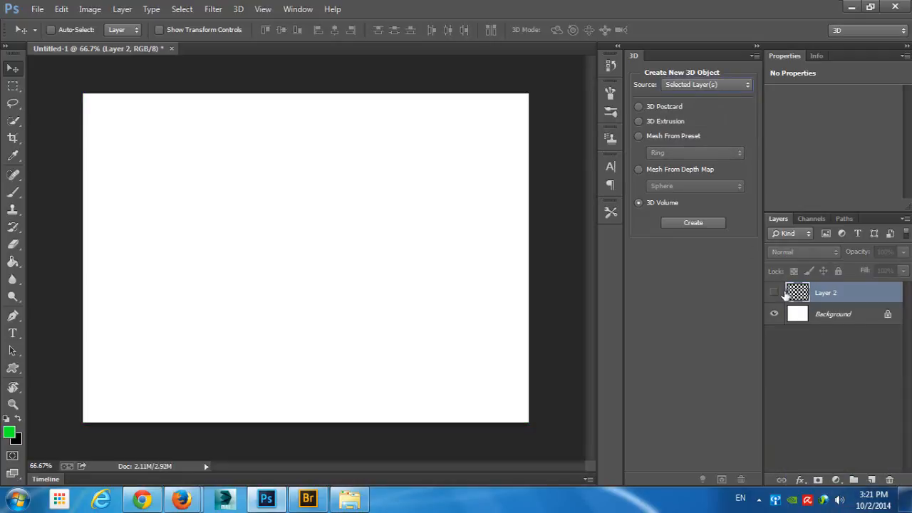
- Set the source for new 3D objects to Work Path, and add an empty layer for drawing with the Ellipse tool
left_click(689, 85)
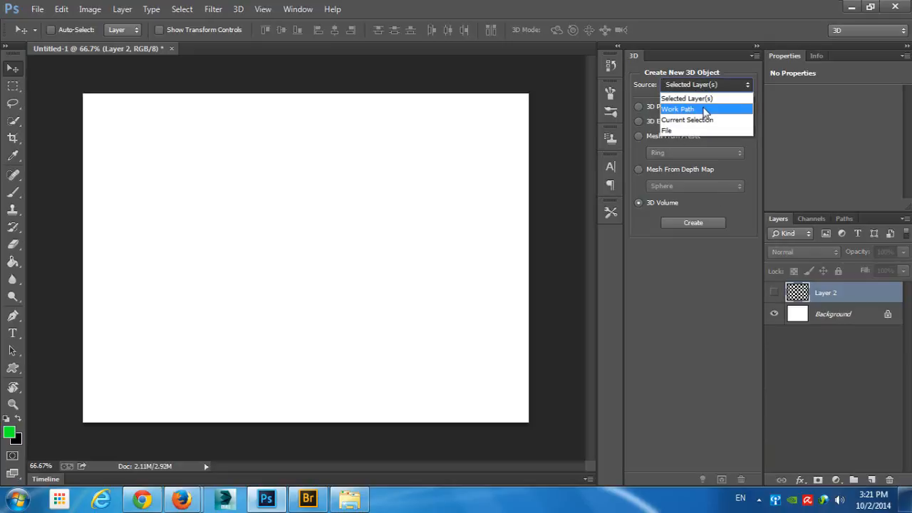
left_click(706, 109)
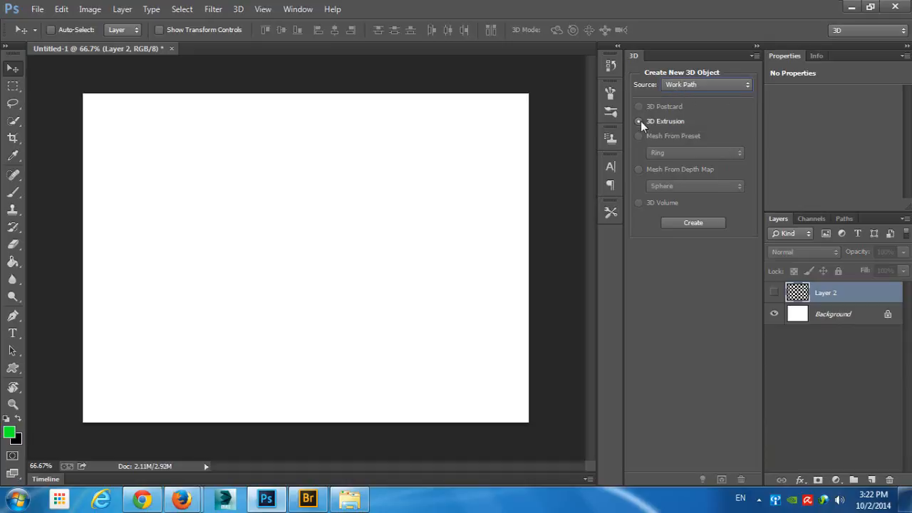
left_click(12, 367)
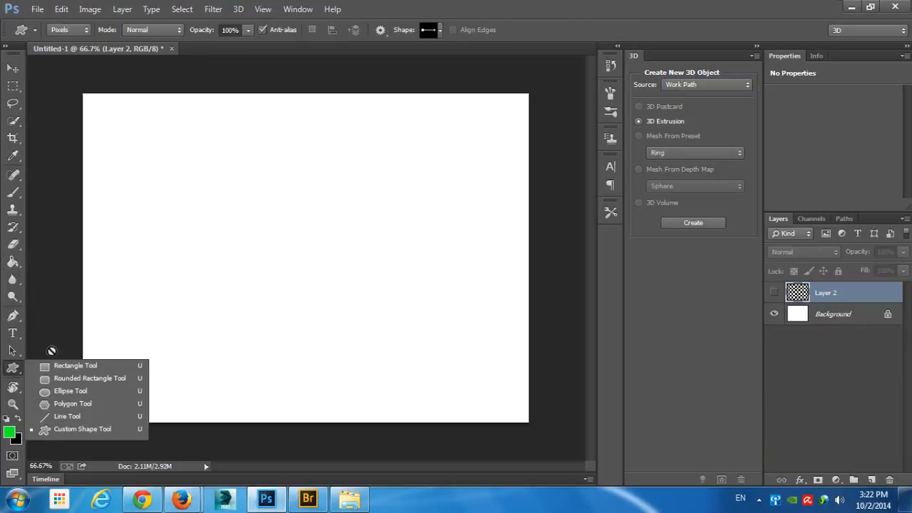
left_click(65, 391)
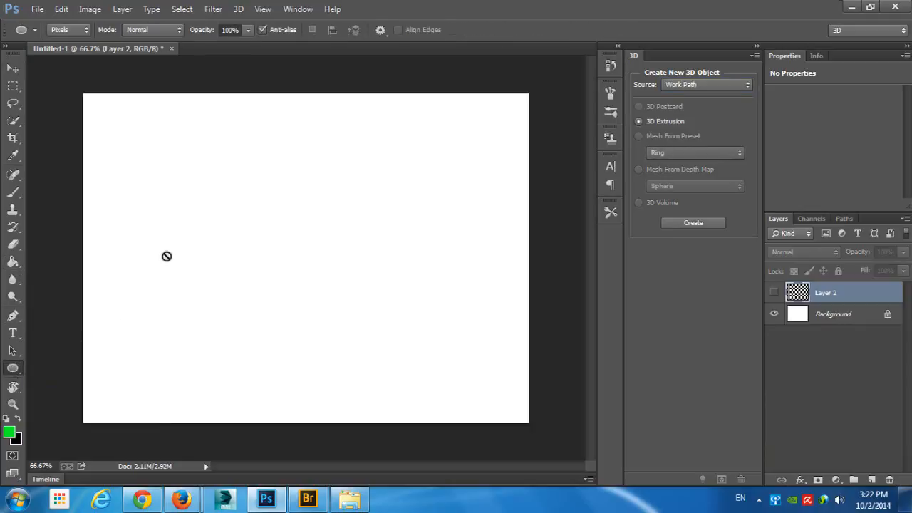
left_click(872, 479)
- Switch the Ellipse tool from Pixels to Shape mode and draw a green circle about 326 px wide, slightly above the canvas center
left_click_drag(236, 197, 328, 265)
key("ctrl+z")
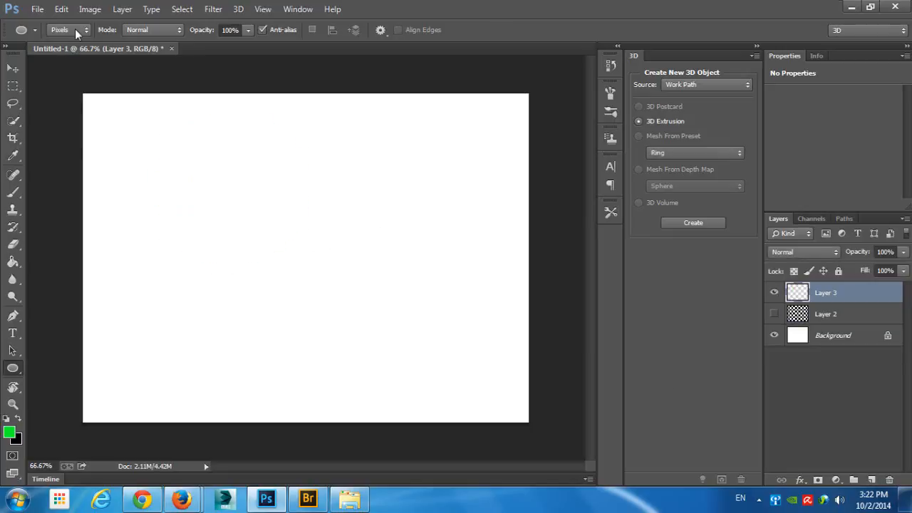
left_click(75, 28)
left_click(67, 44)
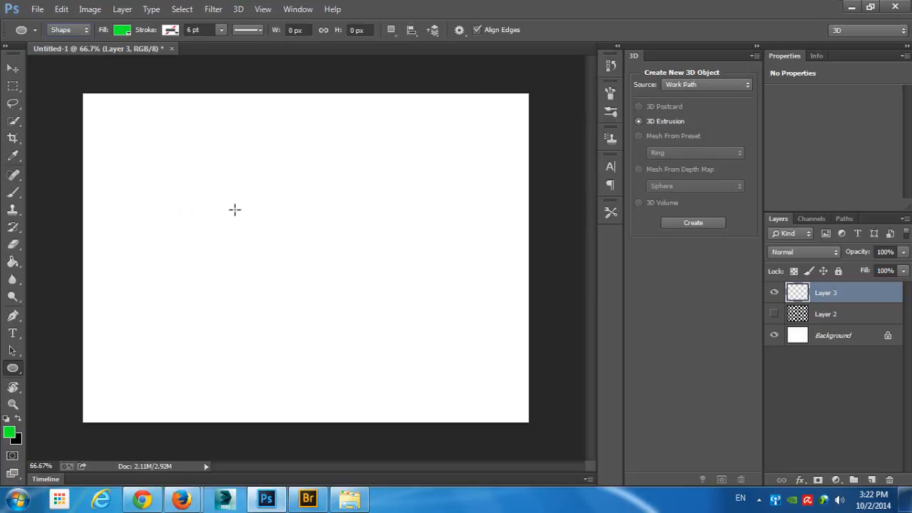
left_click_drag(295, 246, 385, 299)
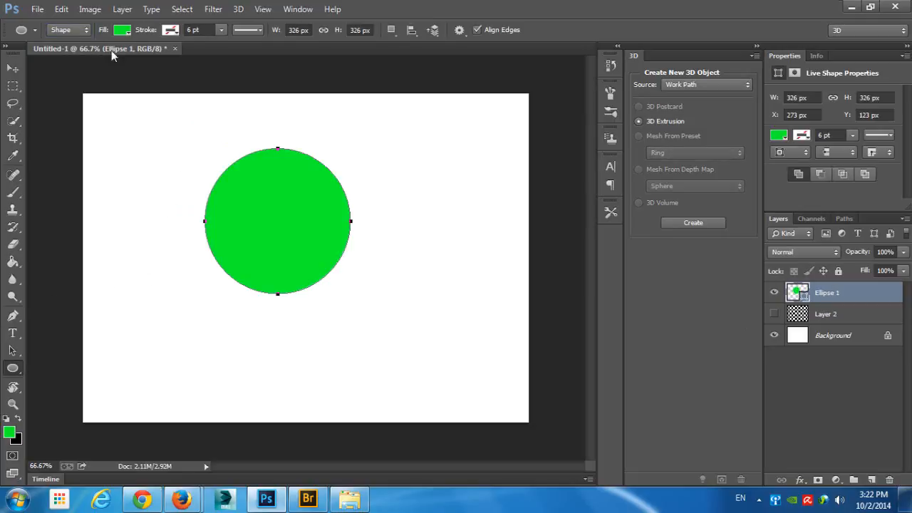
left_click(121, 30)
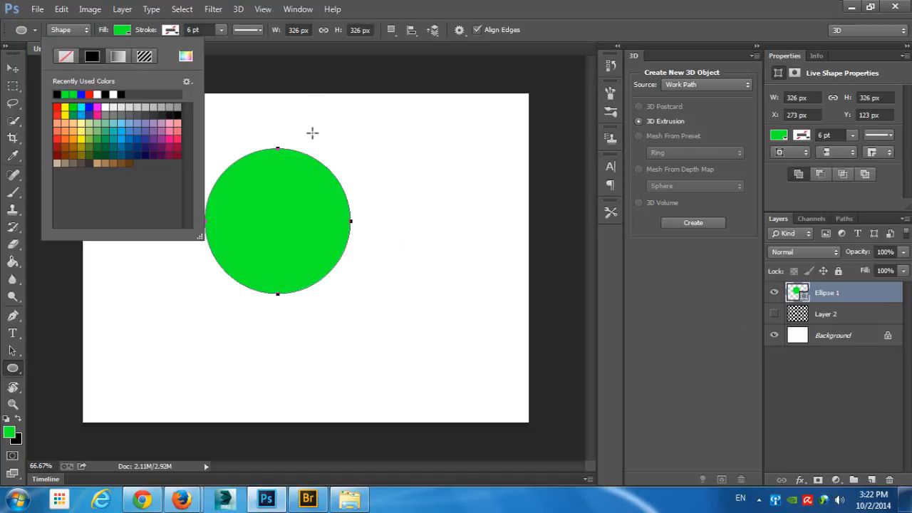
left_click(437, 6)
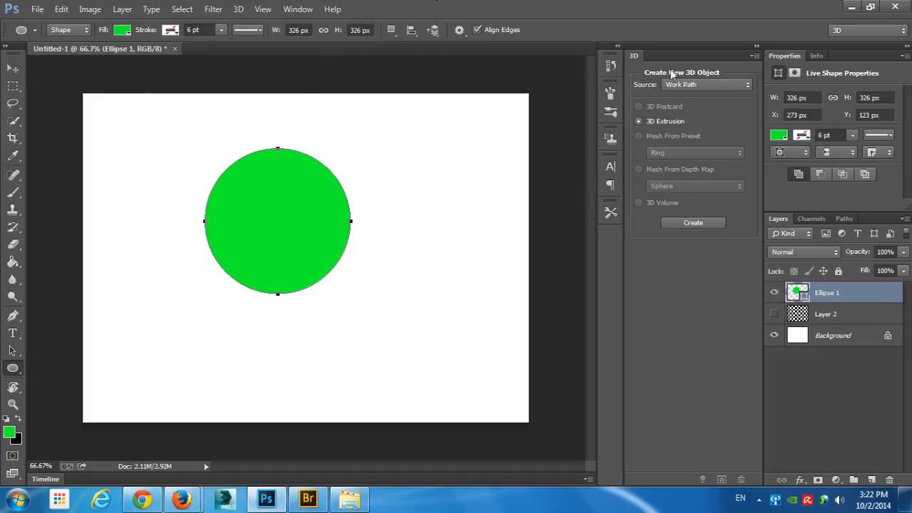
- Try a 3D Extrusion from the circle's work path, orbit around it, and undo it
left_click(700, 223)
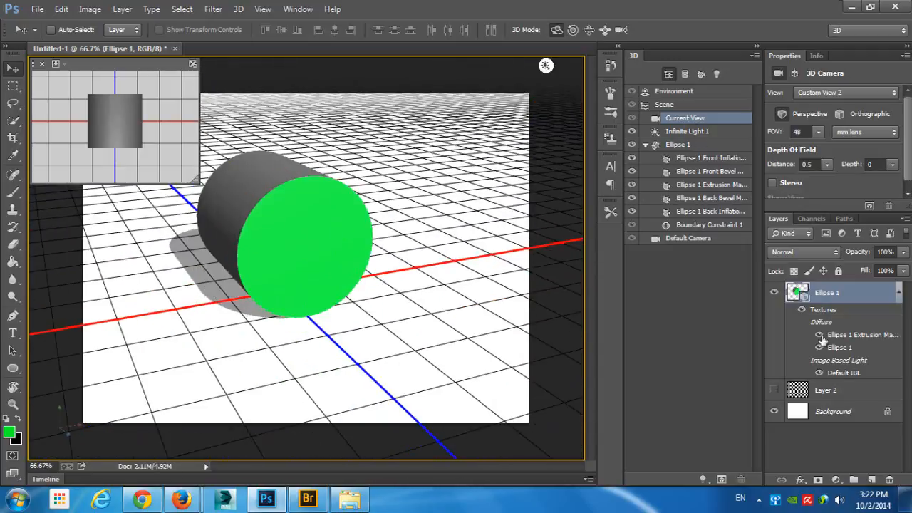
key("ctrl+alt+z")
key("ctrl+alt+z")
key("ctrl+alt+z")
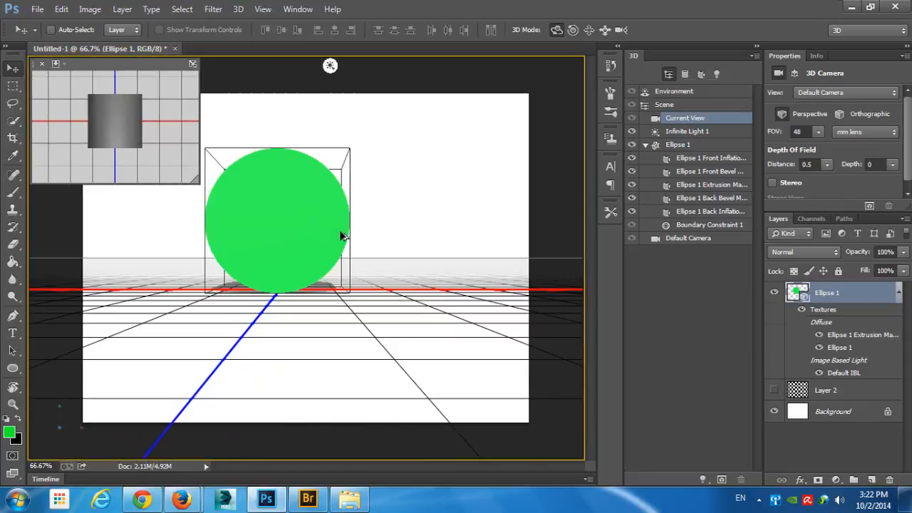
- Set the Ellipse tool to Subtract Front Shape and cut a circle about 211 px wide from the green circle's upper-right edge
left_click(13, 368)
left_click(71, 390)
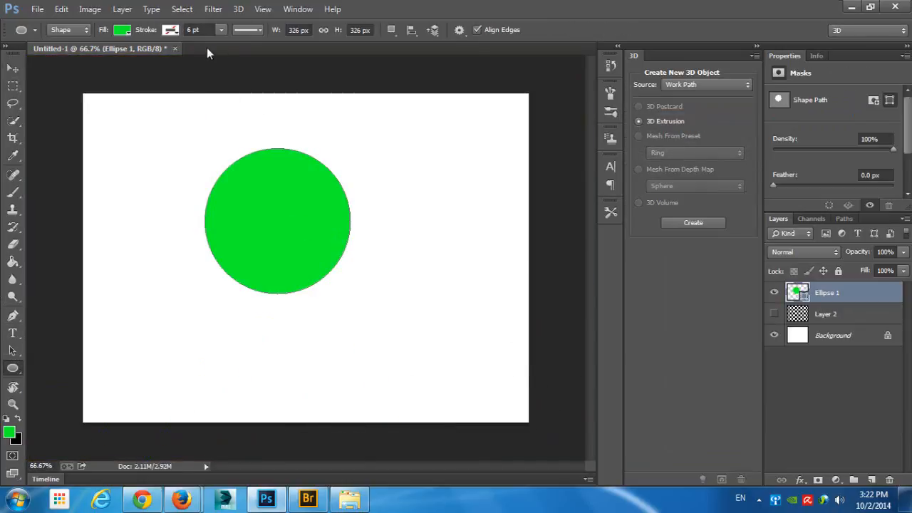
left_click(391, 32)
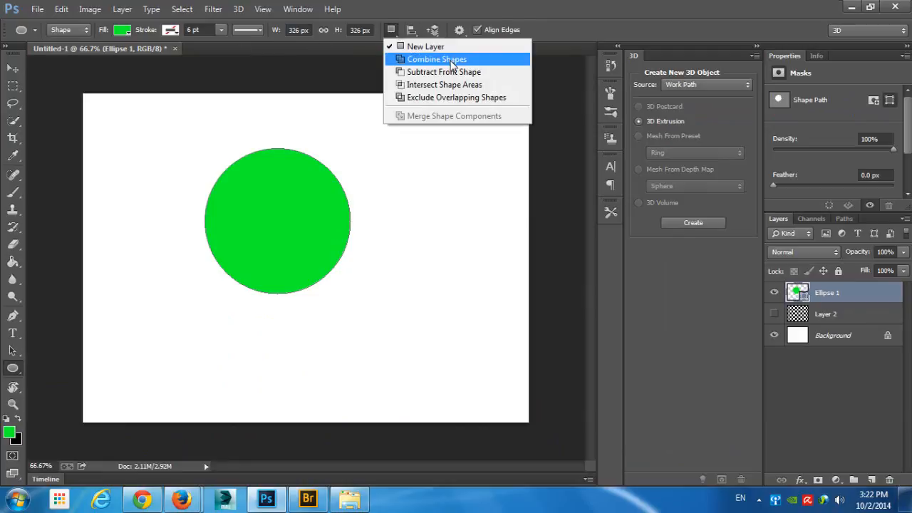
left_click(427, 69)
left_click(383, 178)
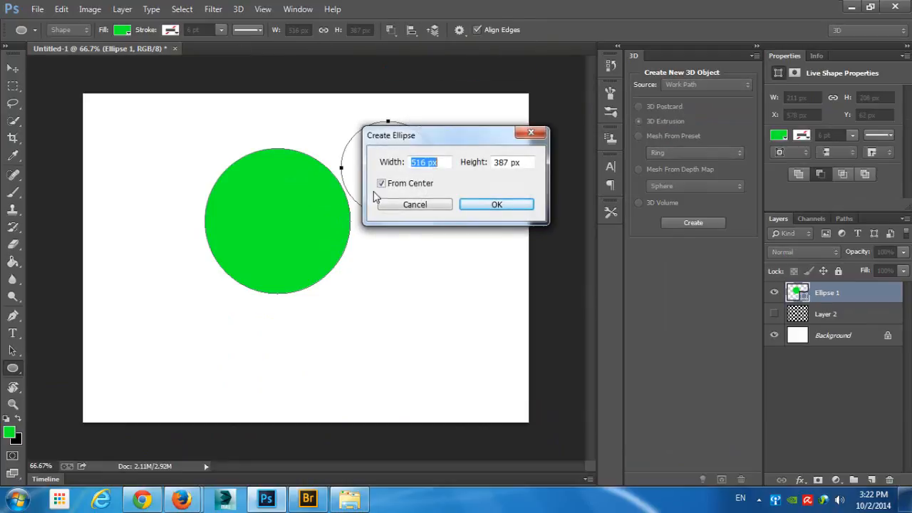
left_click(411, 212)
left_click_drag(368, 172, 319, 215)
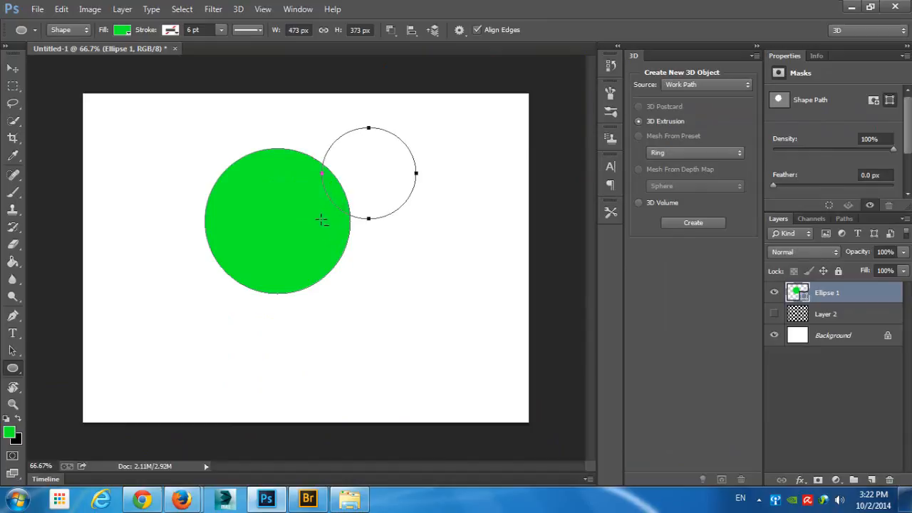
- Subtract ellipses of about 439 × 403, 184 × 154, 136 × 289 and 187 × 352 px from the circle's lower-right, left, upper and lower edges
left_click_drag(390, 320, 249, 292)
left_click_drag(194, 269, 238, 225)
key("ctrl+z")
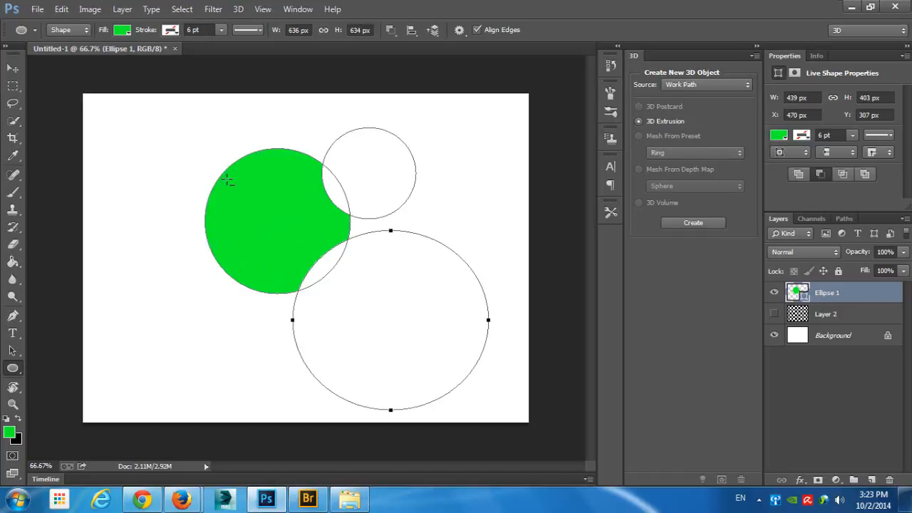
left_click_drag(186, 205, 226, 239)
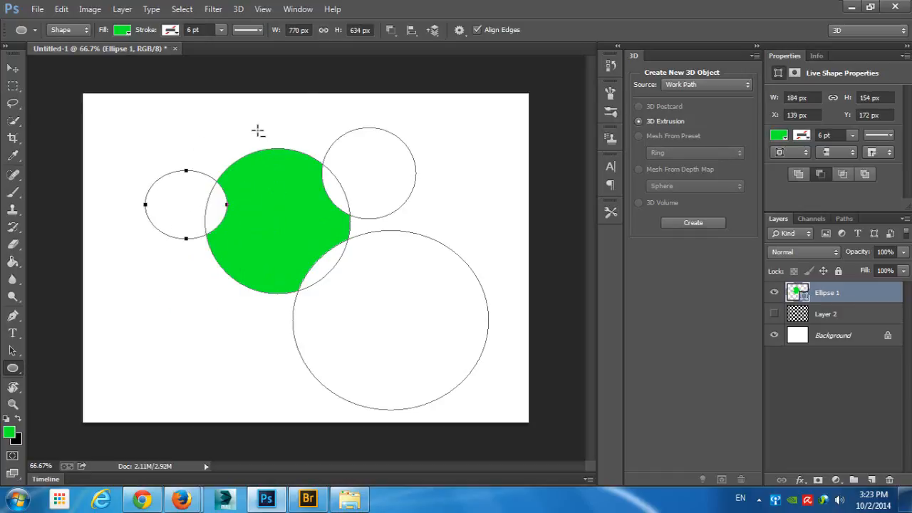
left_click_drag(258, 130, 288, 194)
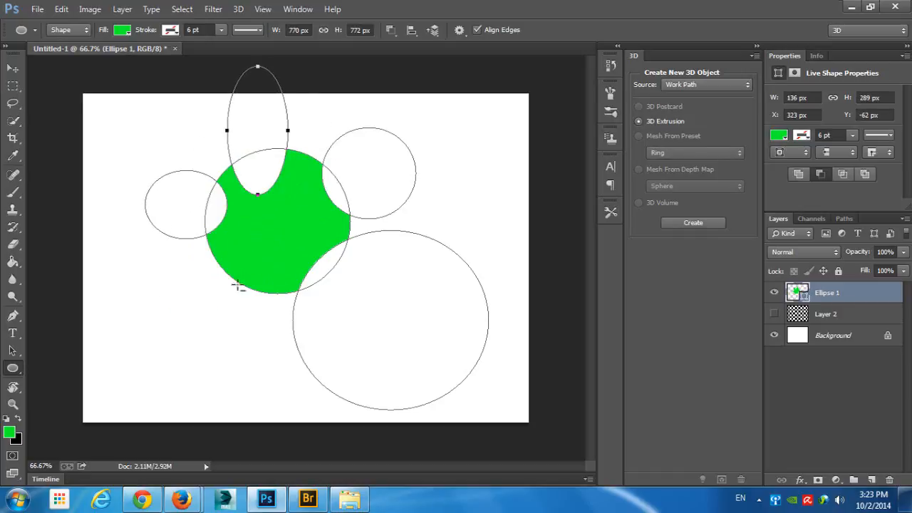
left_click_drag(244, 308, 286, 229)
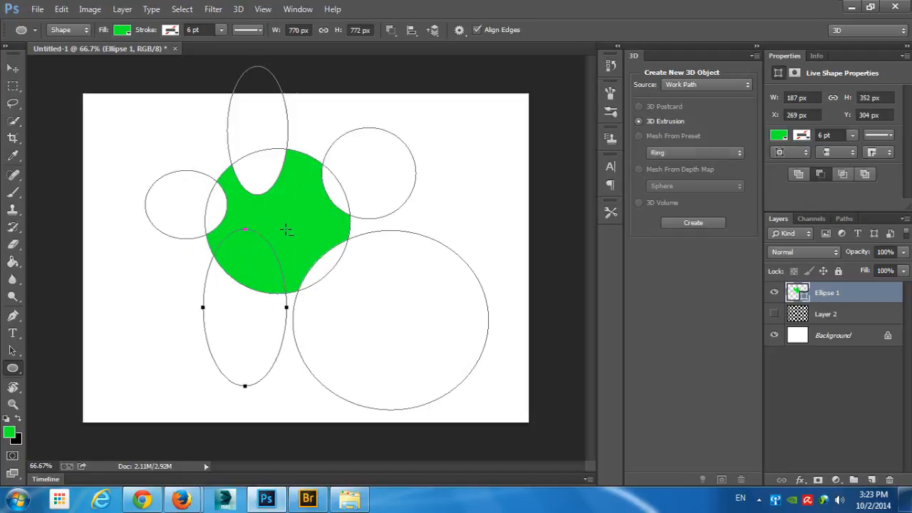
- Add small green circles inside the upper and lower cut-outs, and subtract a hole about 115 × 100 px near the shape's center
mouse_move(258, 308)
left_mouse_down()
mouse_move(241, 245)
mouse_move(226, 298)
mouse_move(232, 250)
left_mouse_up()
left_click_drag(260, 172, 248, 158)
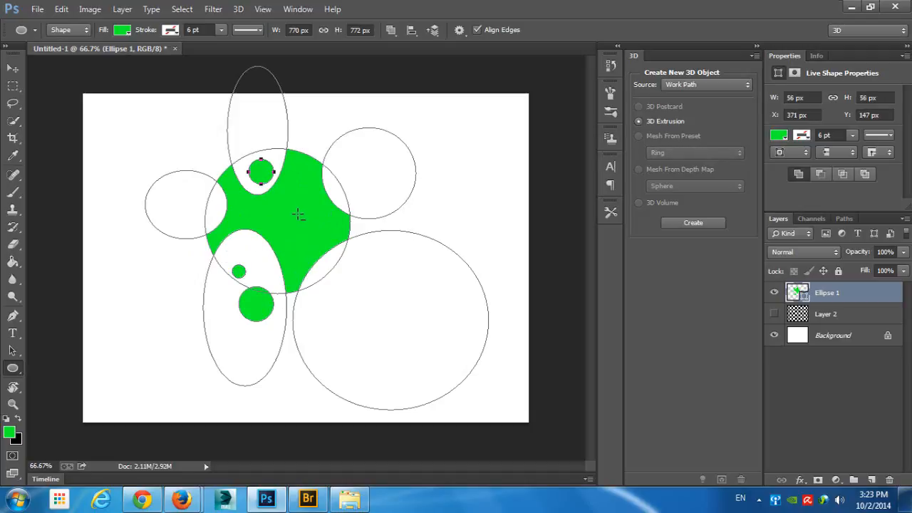
left_click_drag(295, 211, 321, 233)
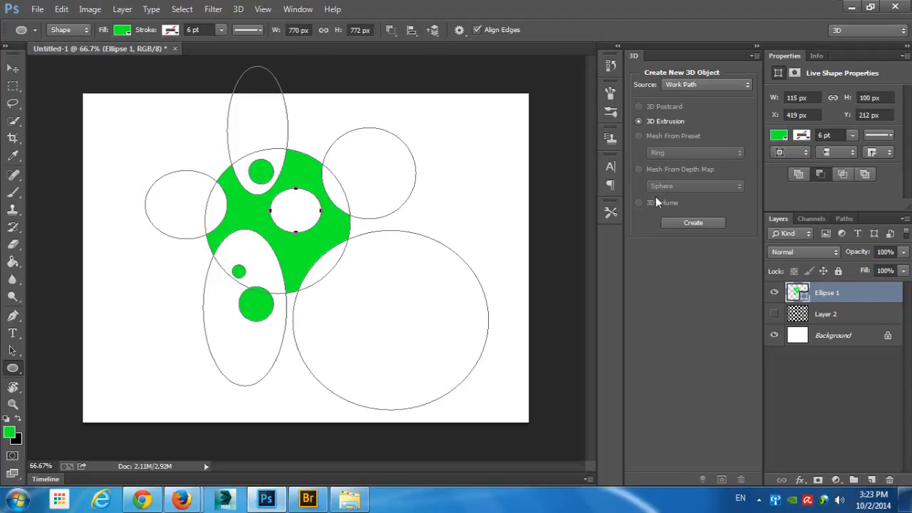
- Try a 3D Extrusion from the cut-out shape's work path, orbit around it, and undo it
left_click(695, 225)
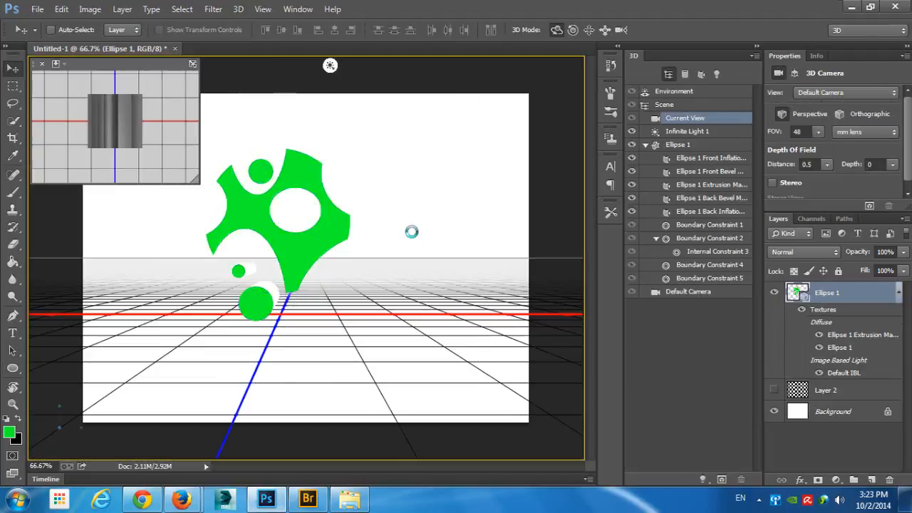
left_click_drag(381, 185, 425, 191)
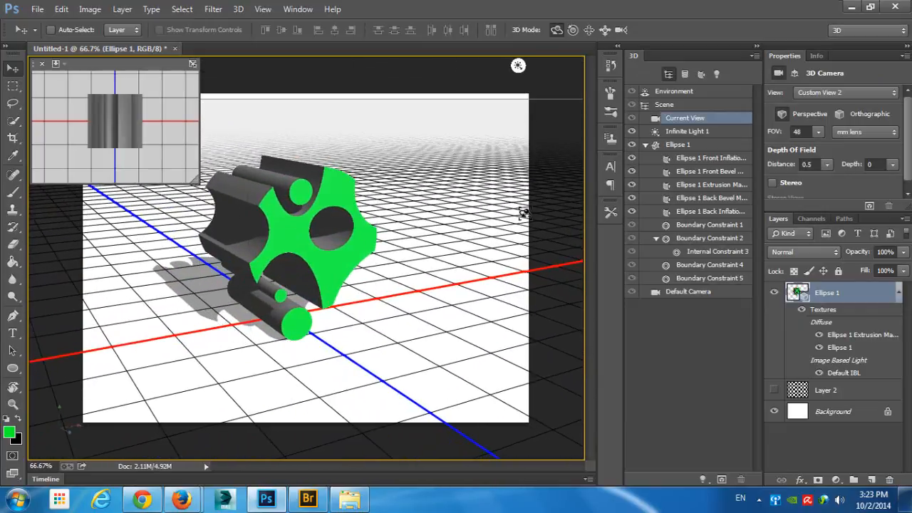
key("ctrl+alt+z")
key("ctrl+alt+z")
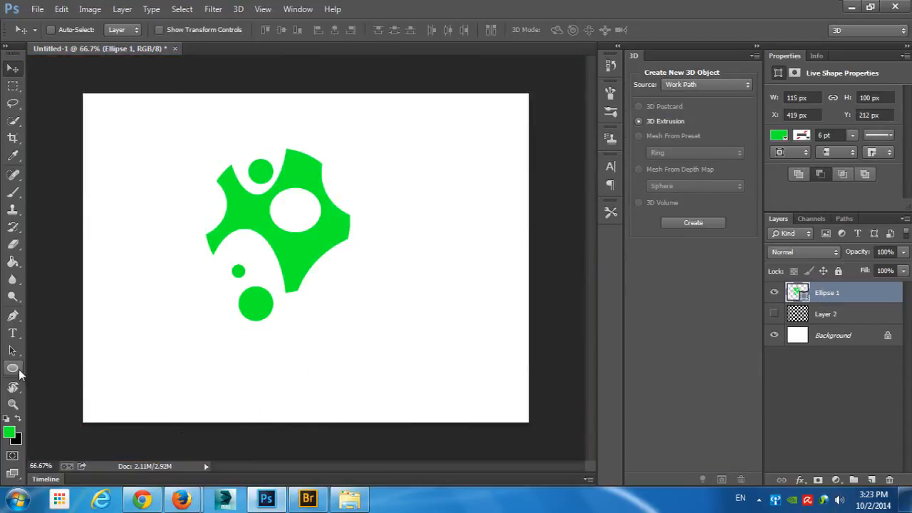
- Delete the Ellipse 1 layer and draw a green arrow about 478 px wide with the Custom Shape tool
left_click_drag(13, 369, 62, 432)
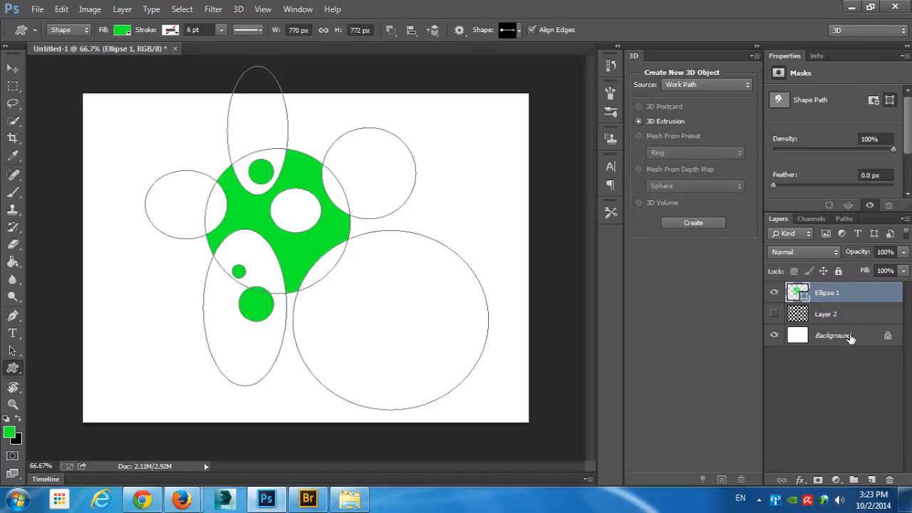
left_click_drag(850, 360, 890, 480)
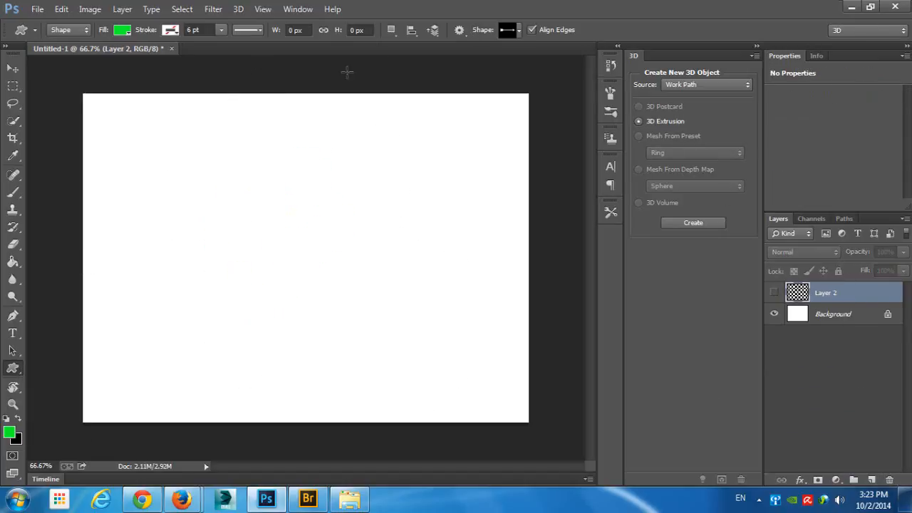
left_click_drag(240, 223, 460, 307)
- Create a 3D Extrusion from the arrow's work path and view it from an angle
left_click(667, 223)
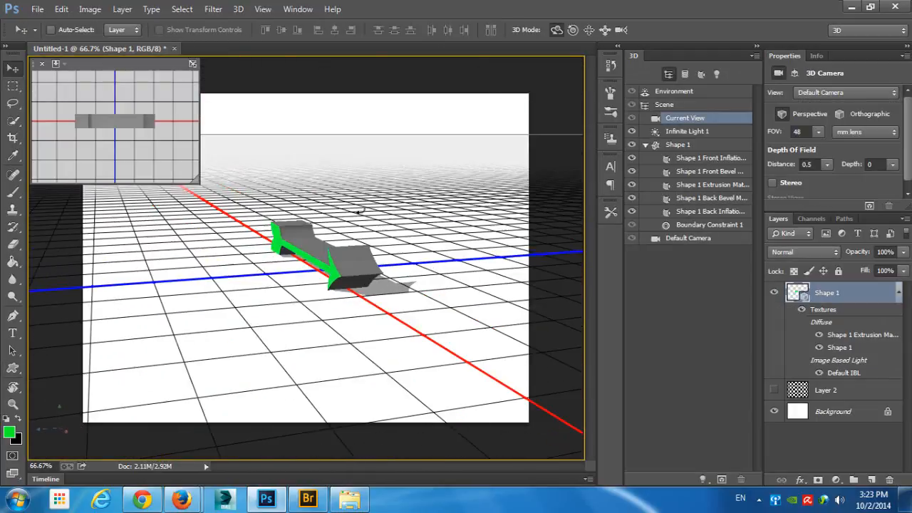
scroll(793, 154, "down", 1)
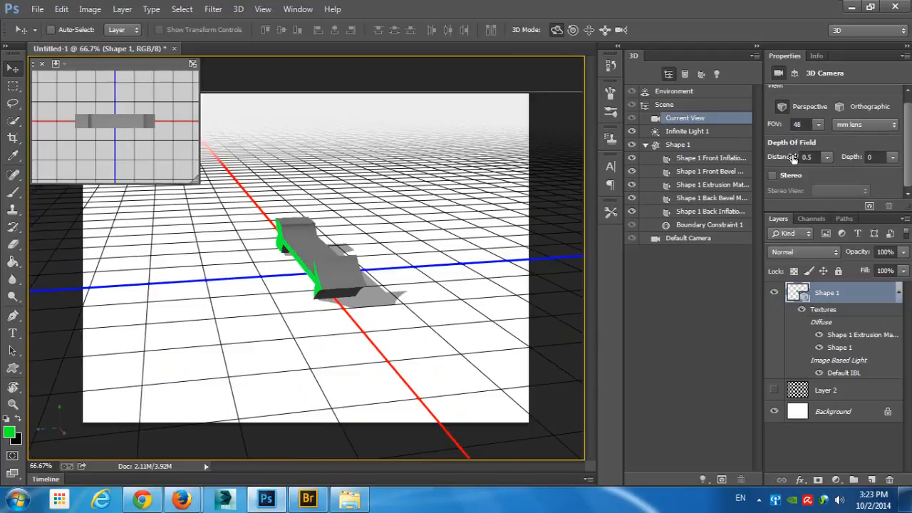
scroll(791, 107, "up", 1)
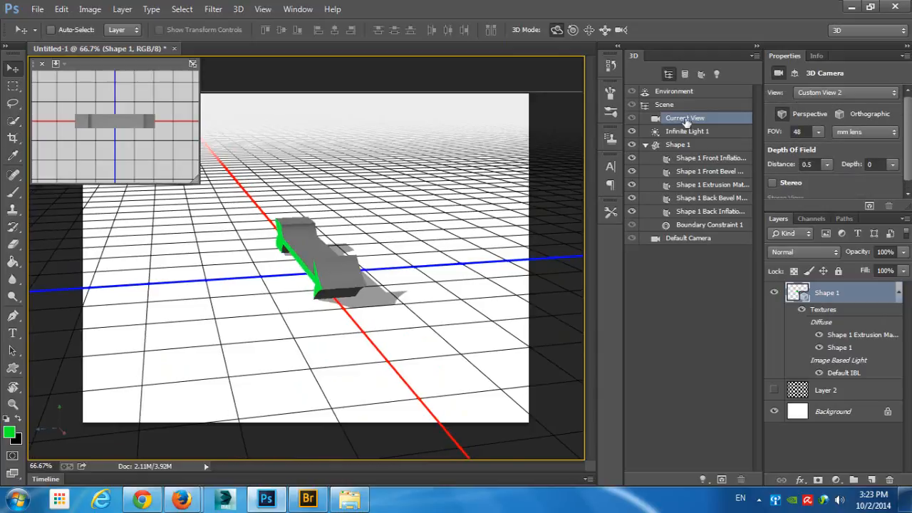
- Try an Extrusion Depth of 598 and a Twist of 795° on the arrow mesh, and undo the extrusion
left_click(681, 145)
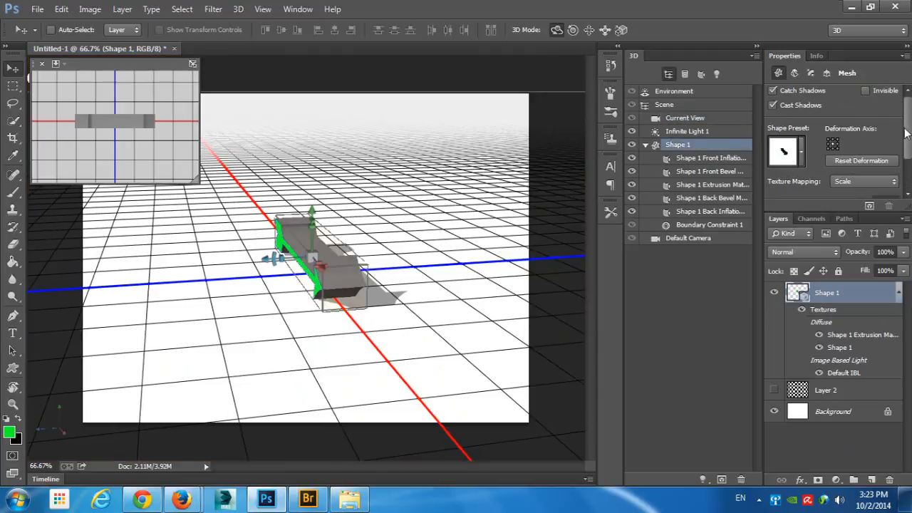
scroll(907, 132, "down", 5)
left_click_drag(831, 171, 855, 196)
left_click(796, 73)
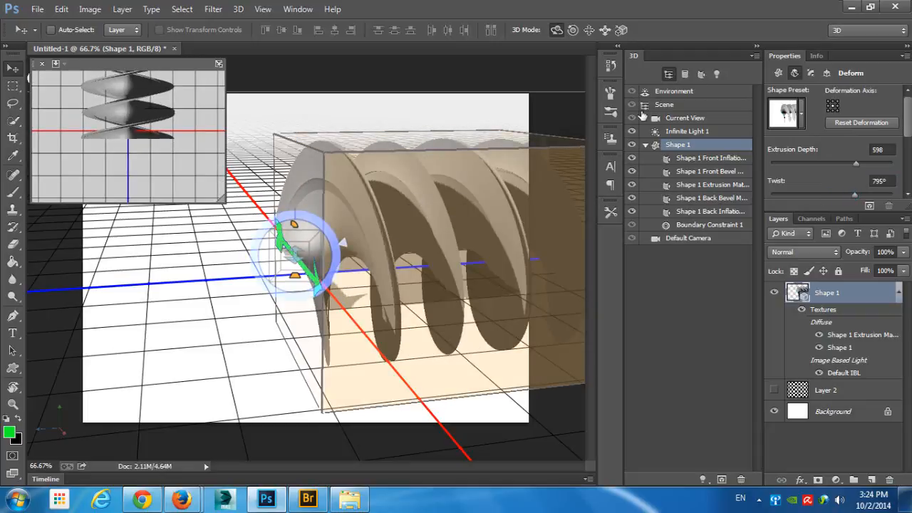
left_click_drag(204, 251, 394, 93)
left_click_drag(245, 115, 235, 121)
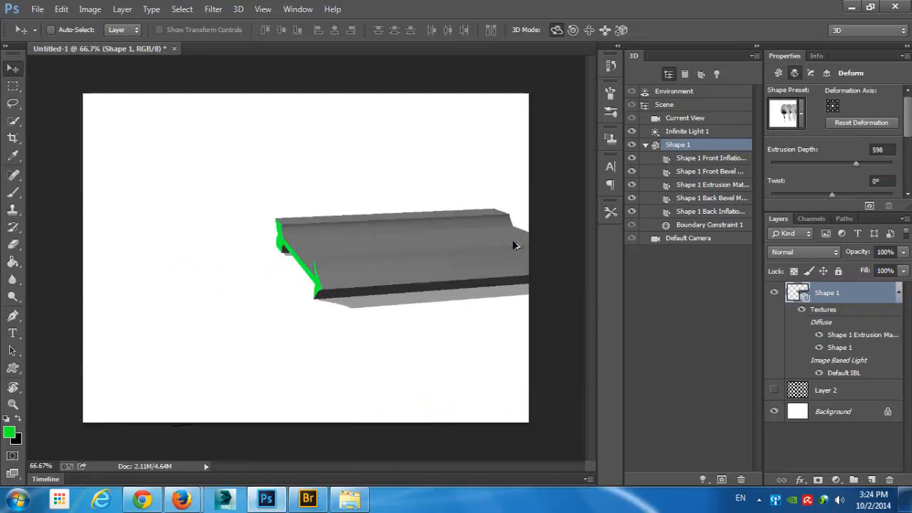
left_click_drag(513, 240, 426, 242)
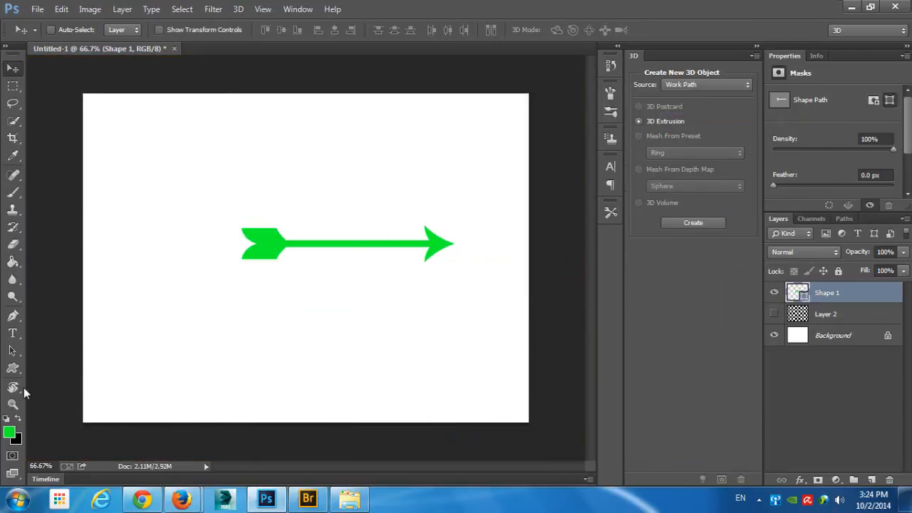
- Delete the arrow layer and draw a green flying-bird custom shape about 545 × 455 px on the canvas
left_click(13, 368)
left_click(106, 431)
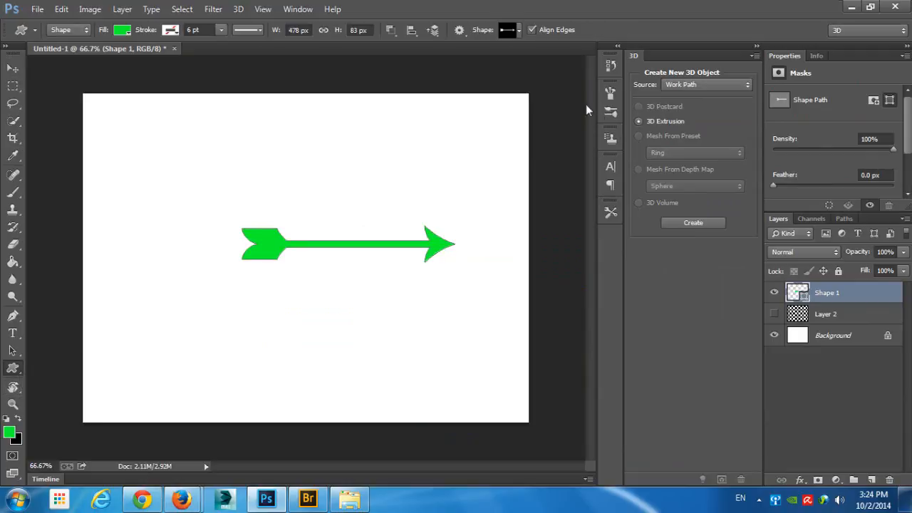
left_click_drag(827, 295, 889, 479)
left_click(517, 30)
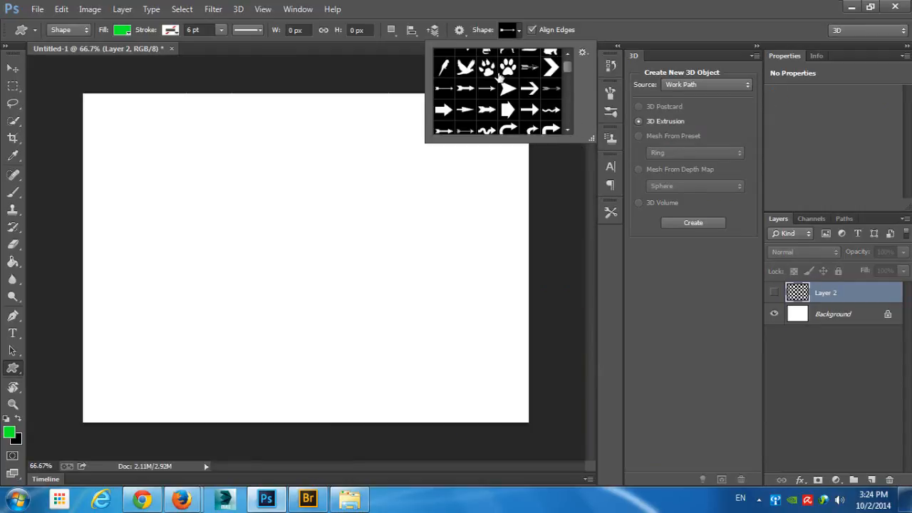
left_click(466, 68)
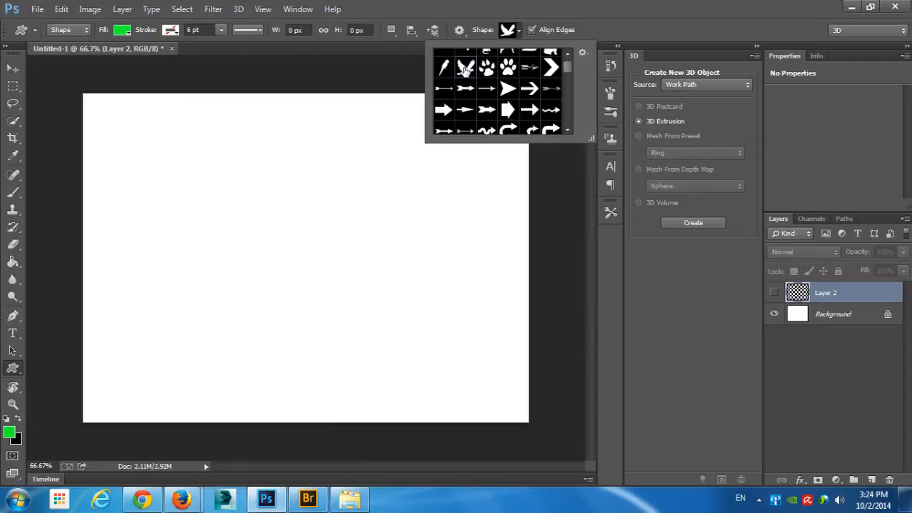
left_click(520, 31)
left_click_drag(223, 166, 464, 383)
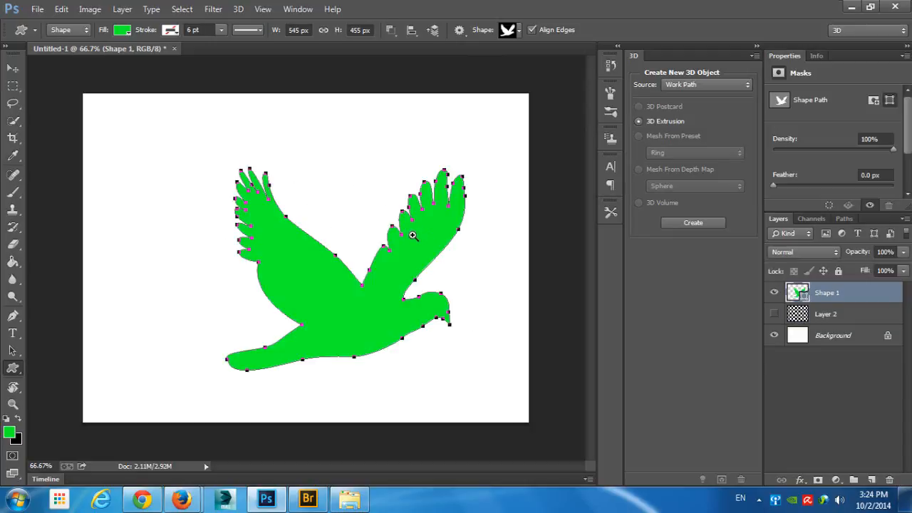
- Try to create a 3D Extrusion from the bird's work path
left_click_drag(413, 235, 432, 256)
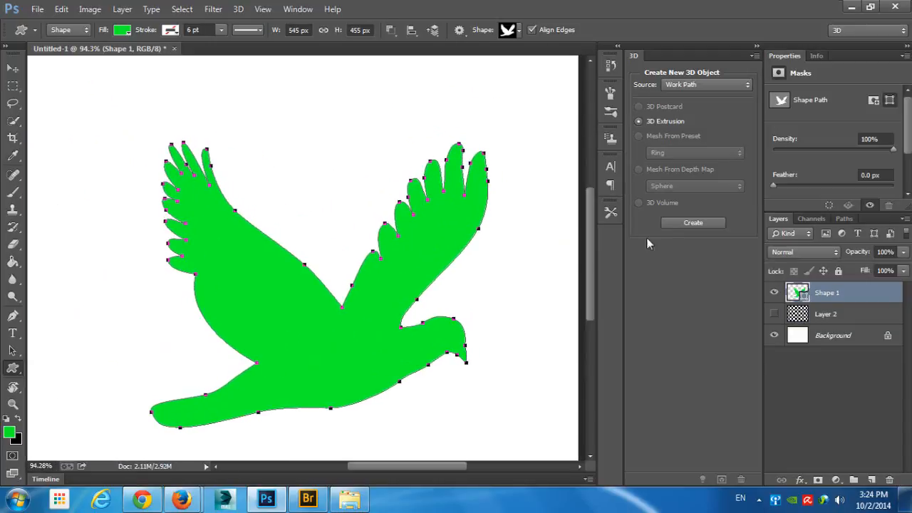
left_click(692, 224)
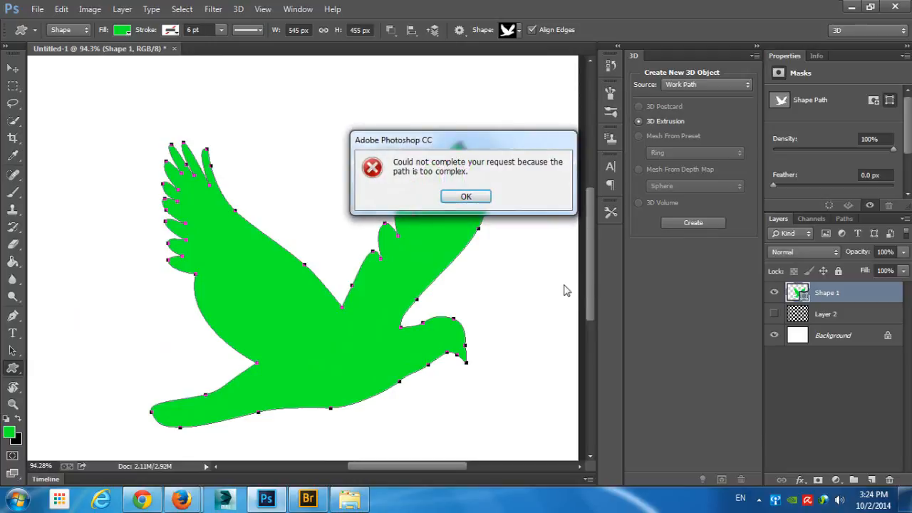
left_click(466, 198)
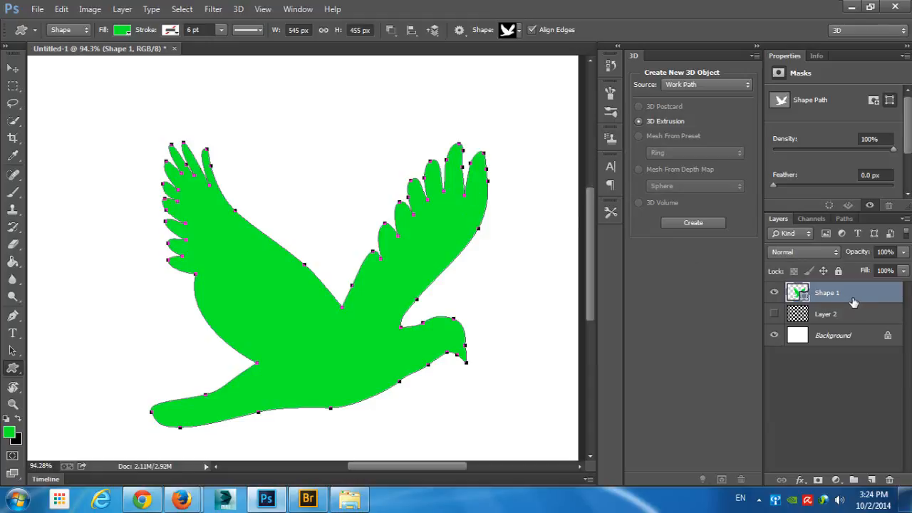
- Delete the bird layer and draw a green circle about 388 px wide with the Ellipse tool
left_click_drag(854, 302, 889, 480)
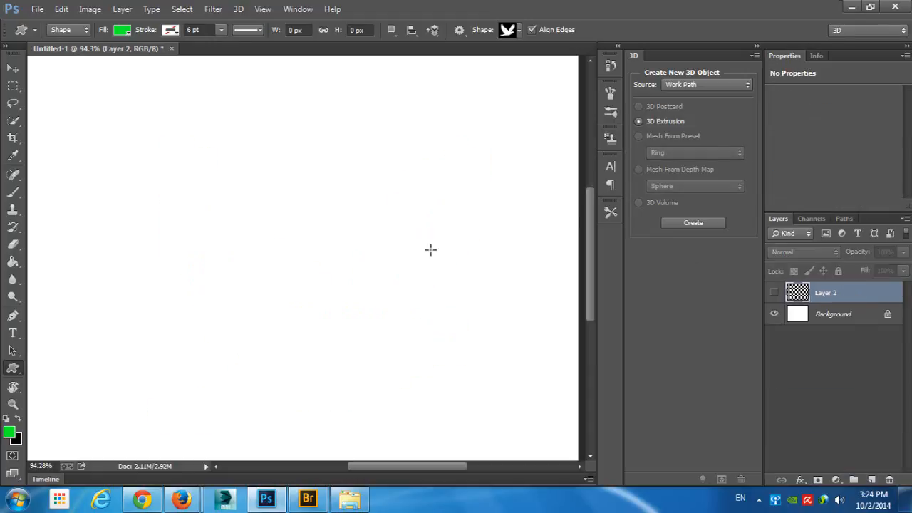
left_click(13, 368)
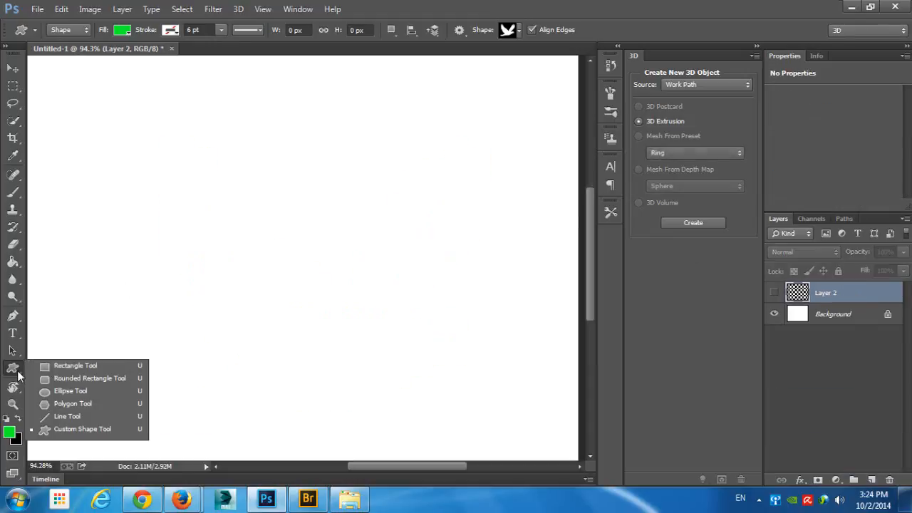
left_click(89, 389)
left_click_drag(270, 181, 393, 335)
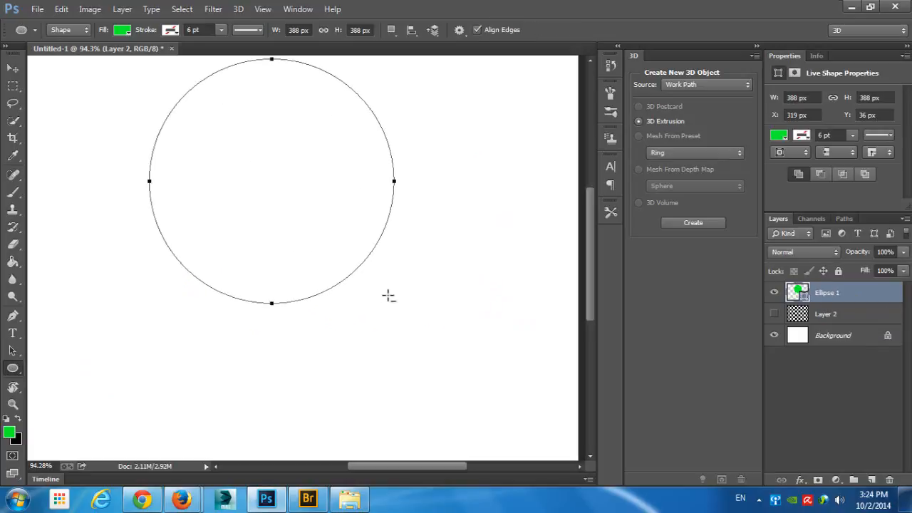
- Subtract six ellipses of various sizes around the edge of the large green circle
left_click_drag(372, 288, 328, 201)
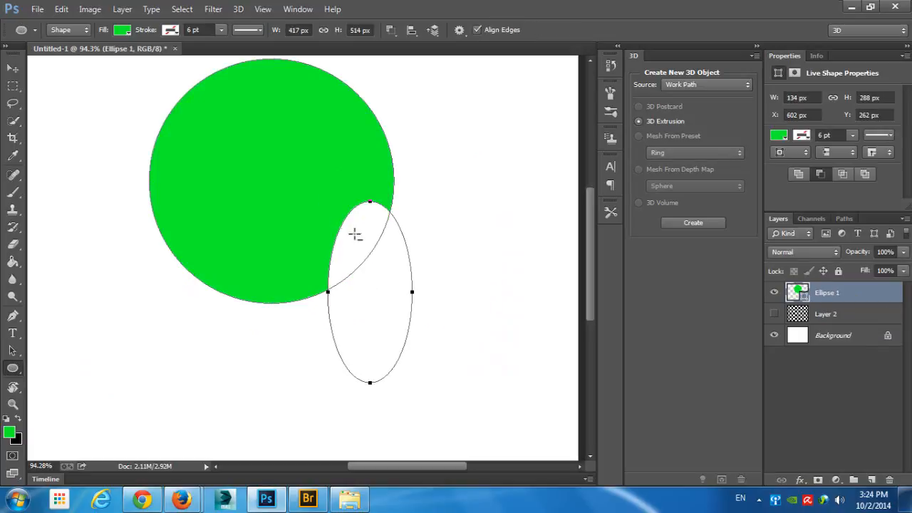
left_click_drag(383, 193, 398, 250)
left_click_drag(442, 126, 338, 207)
left_click_drag(176, 161, 248, 201)
left_click_drag(157, 264, 232, 305)
left_click_drag(213, 372, 271, 321)
left_click_drag(306, 373, 329, 295)
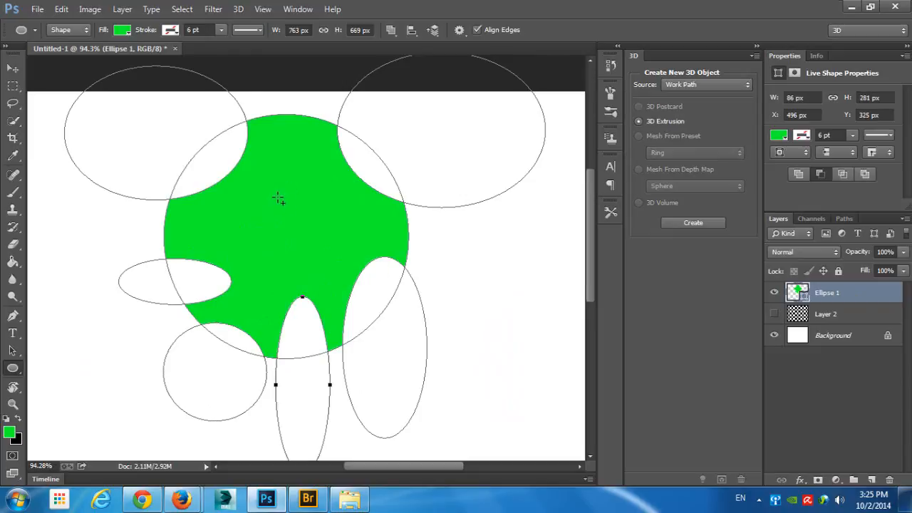
- Add a circle inside the green shape and small green circles within its upper-right and lower-right cut-outs
mouse_move(278, 198)
left_mouse_down()
mouse_move(318, 224)
mouse_move(307, 227)
left_mouse_up()
left_click_drag(387, 138, 441, 175)
key("ctrl+alt+z")
key("ctrl+alt+z")
left_click_drag(368, 161, 431, 181)
key("ctrl+z")
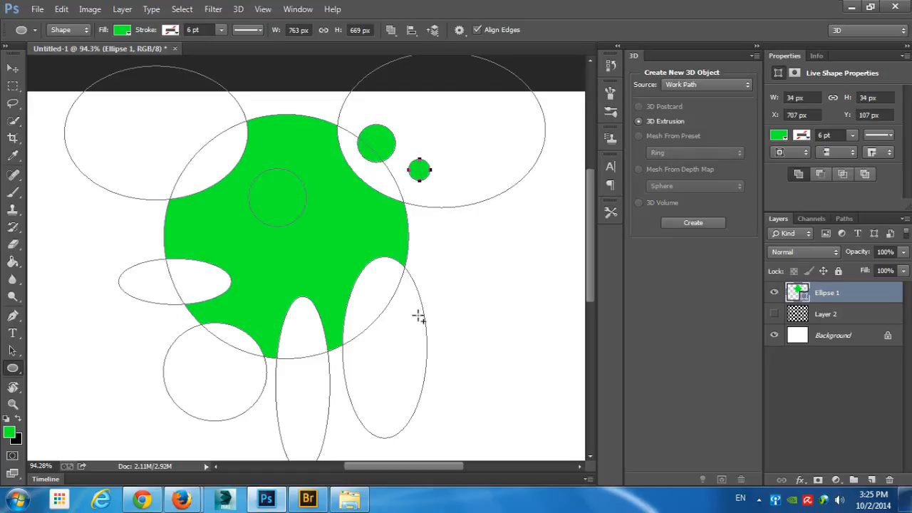
left_click_drag(418, 315, 396, 341)
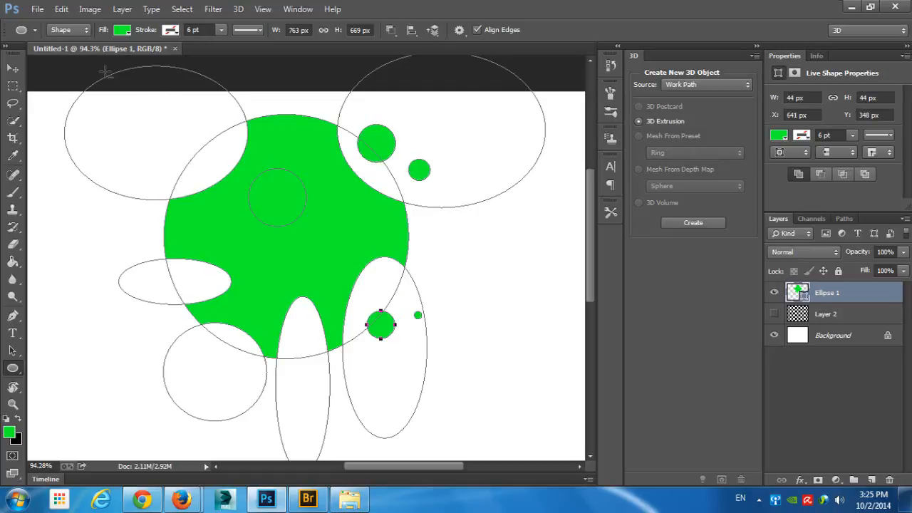
- Cut a rectangle about 113 by 95 px and a smaller square beside it out of the green shape
right_click(22, 367)
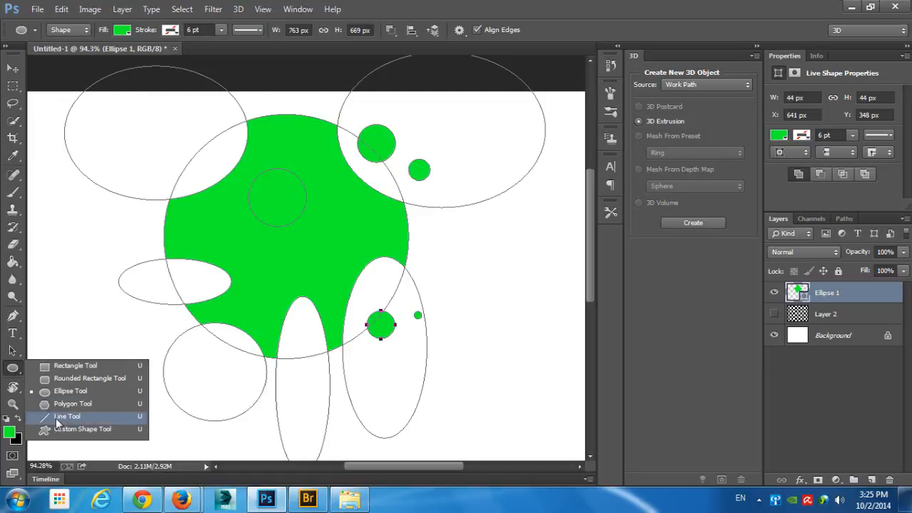
left_click(72, 365)
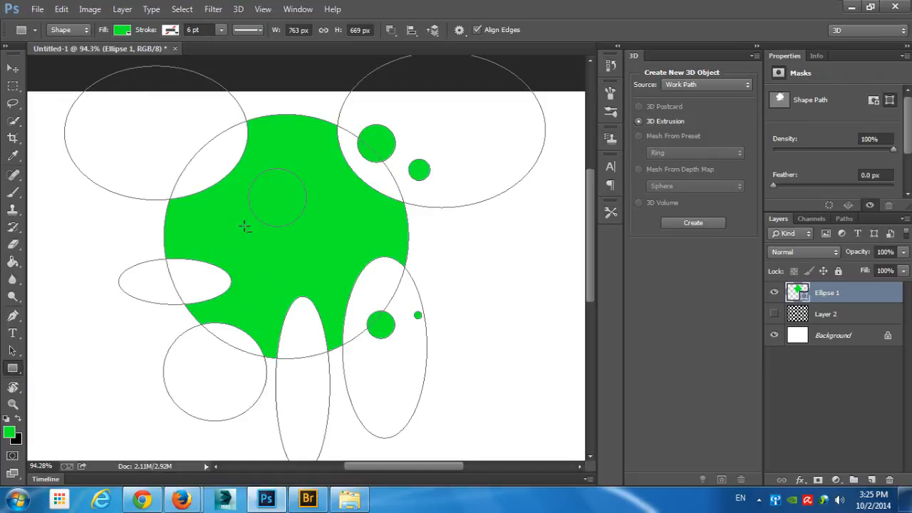
left_click_drag(249, 181, 320, 241)
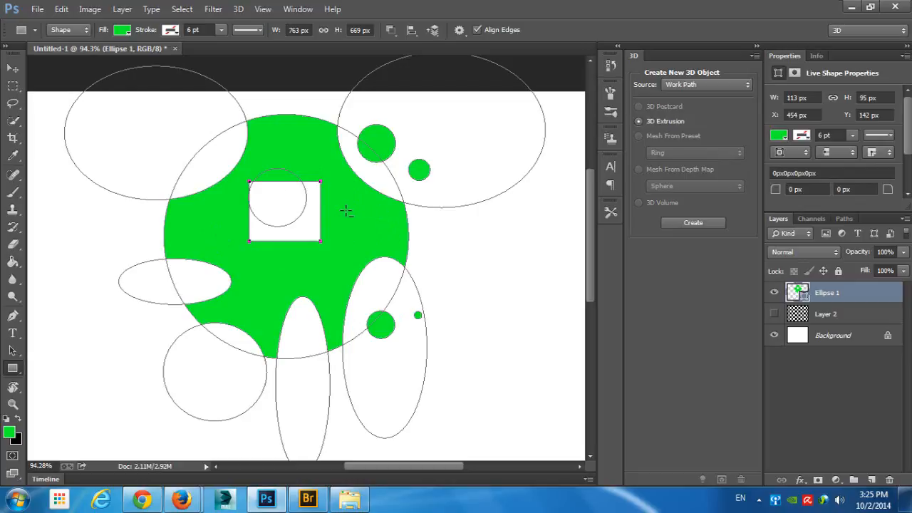
left_click_drag(345, 211, 374, 238)
- Add five small green squares around the large shape, including some inside its left and lower-left cut-outs
left_click_drag(439, 229, 452, 242)
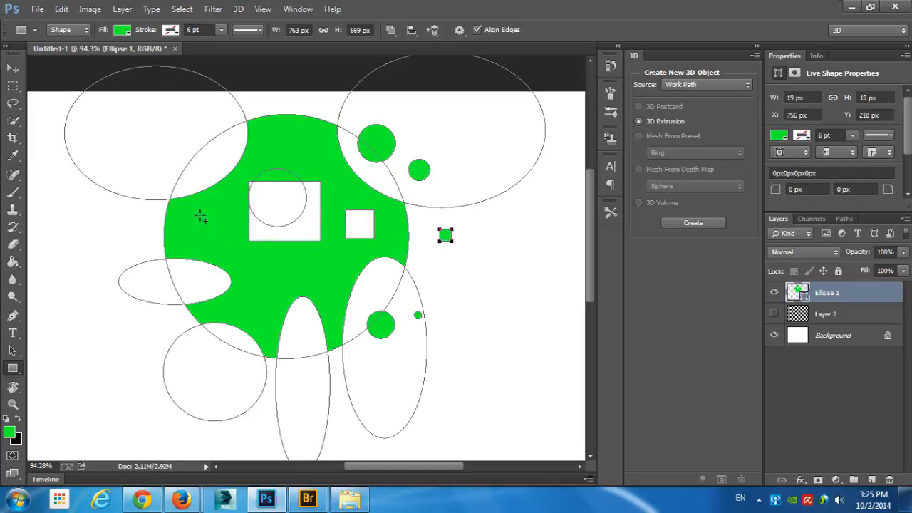
left_click_drag(147, 212, 160, 226)
left_click_drag(208, 151, 228, 169)
left_click_drag(170, 278, 181, 290)
left_click_drag(199, 352, 223, 375)
- Create a 3D Extrusion from the green shape's work path and orbit the camera to show its depth
left_click(697, 226)
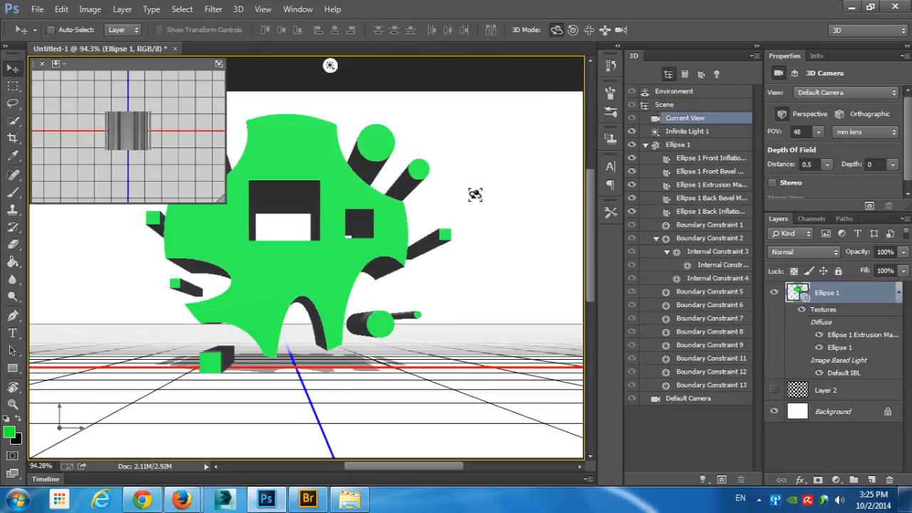
left_click_drag(476, 195, 528, 202)
scroll(870, 170, "down", 1)
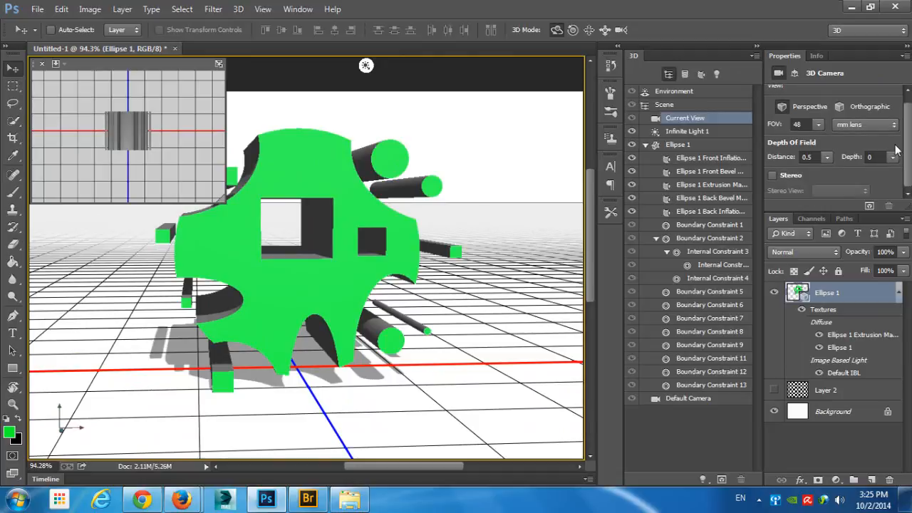
- Open the Ellipse 1 mesh's source document and activate the Rectangle tool with its shape paths displayed
left_click(685, 146)
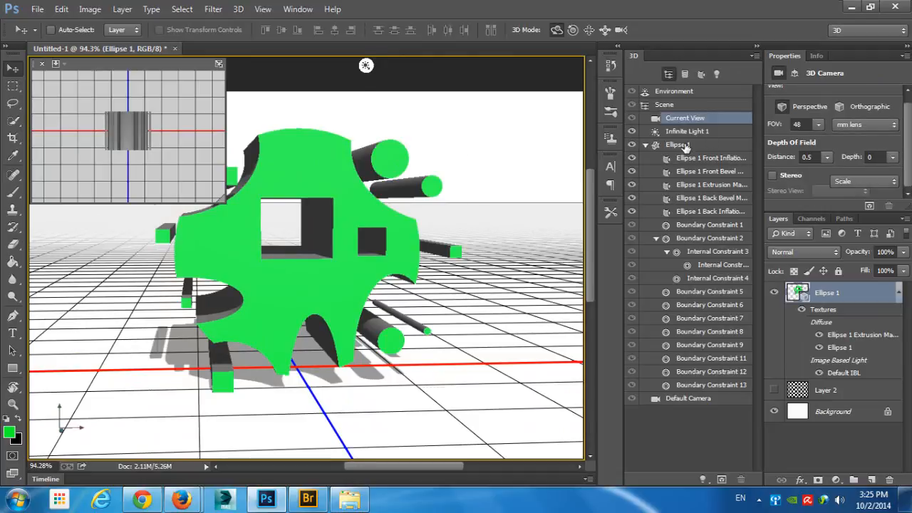
scroll(809, 179, "down", 3)
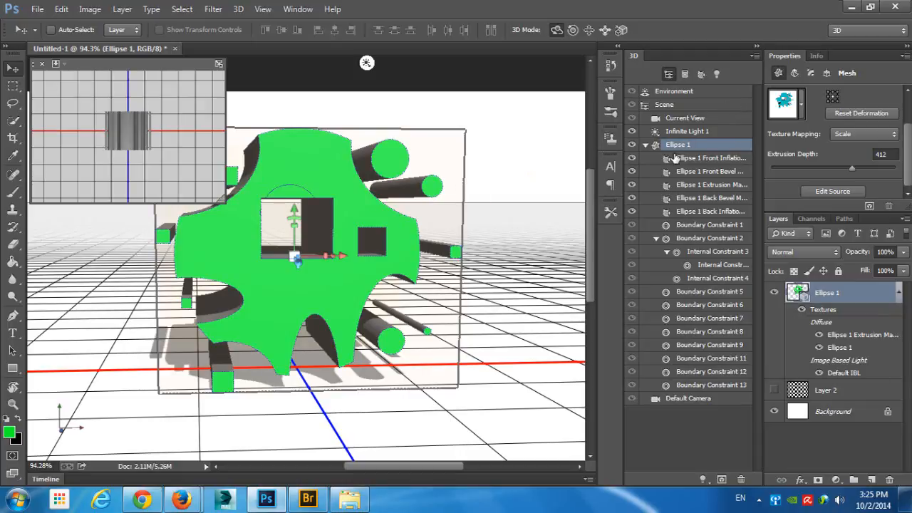
left_click(831, 192)
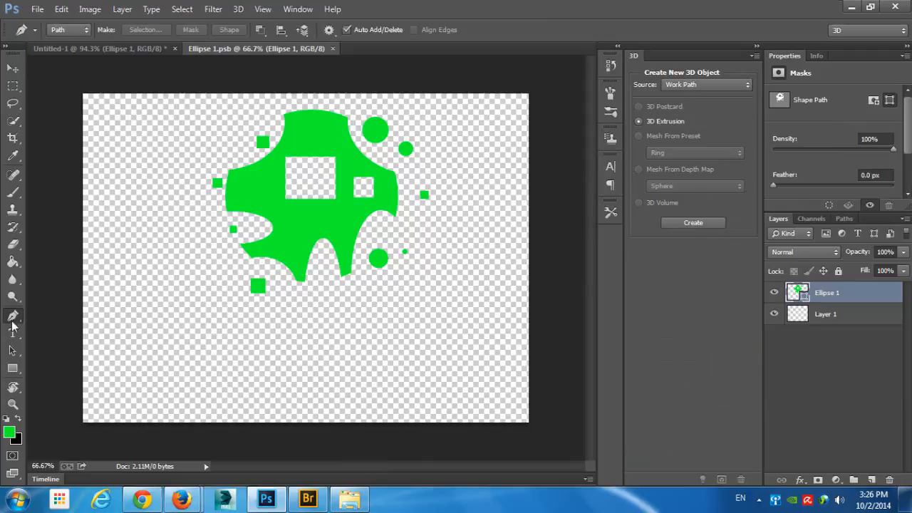
left_click(14, 369)
scroll(349, 191, "up", 2)
left_click(325, 293, "ctrl")
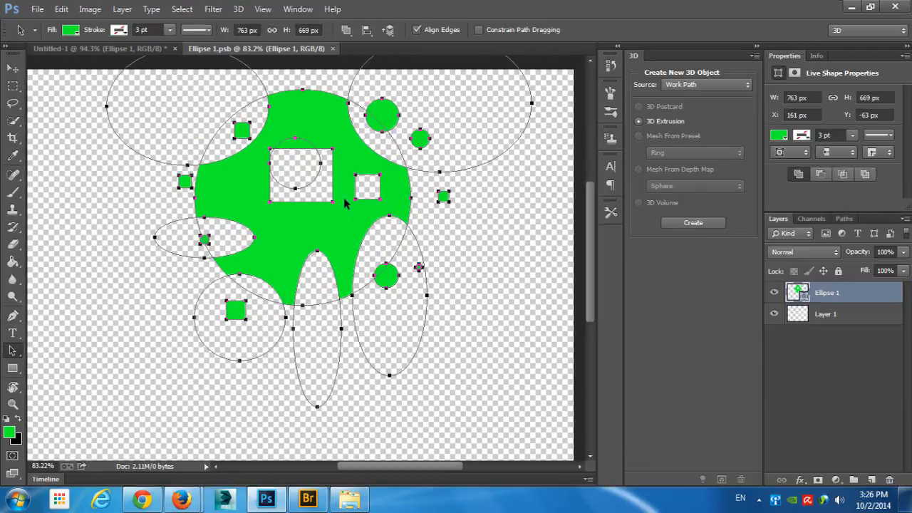
left_click(12, 369)
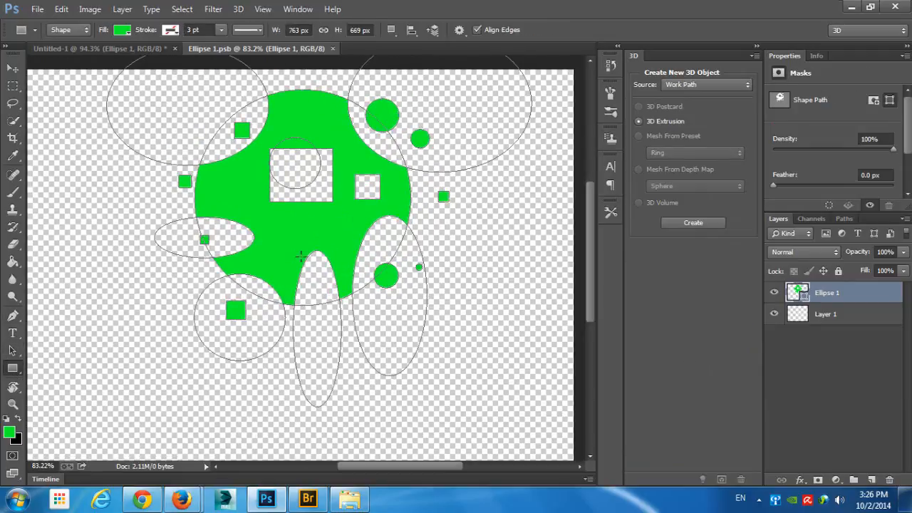
mouse_move(285, 227)
left_mouse_down()
mouse_move(302, 242)
mouse_move(307, 236)
mouse_move(276, 219)
left_mouse_up()
key("ctrl+z")
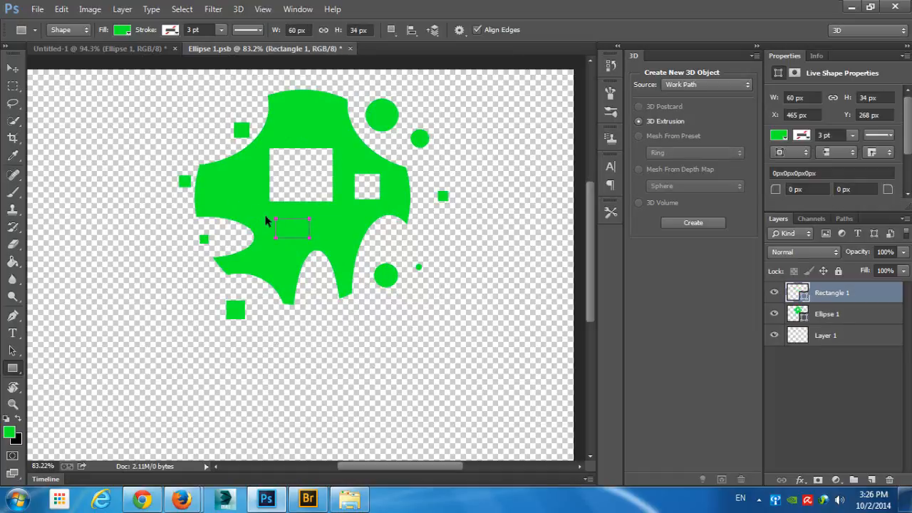
key("ctrl+z")
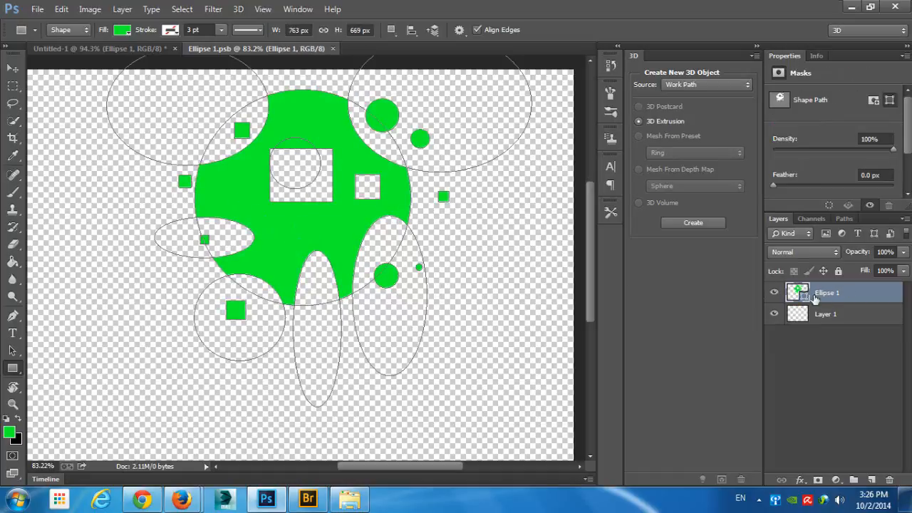
- Use Subtract Front Shape to cut rectangles of about 54 by 45 px and 69 by 55 px out of the source shape
left_click(392, 31)
left_click(428, 70)
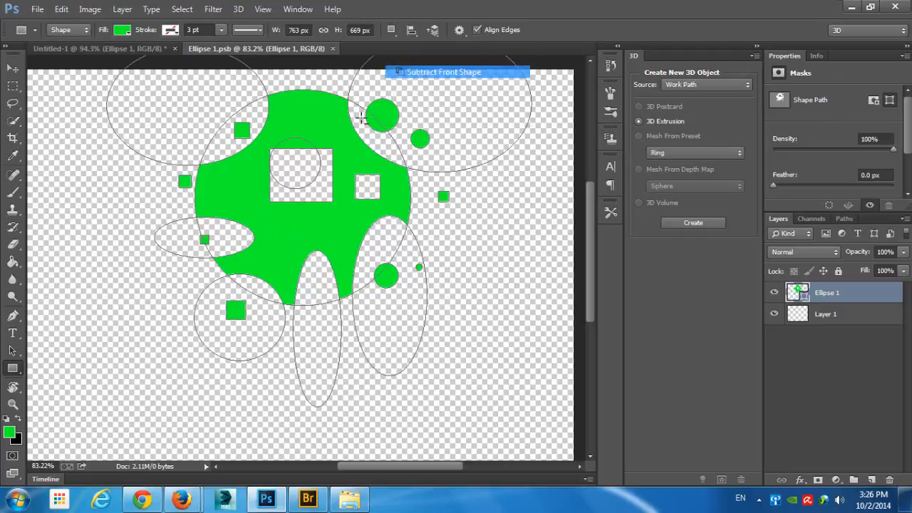
left_click_drag(285, 219, 315, 242)
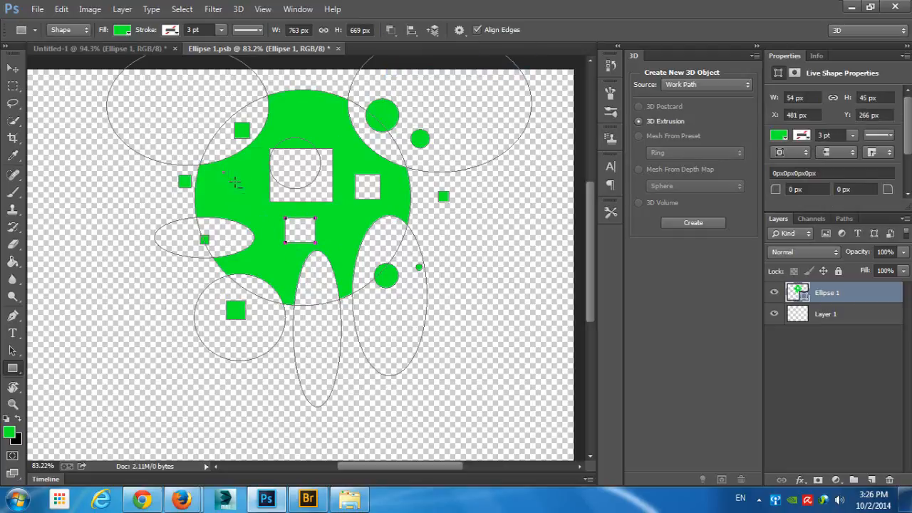
left_click_drag(223, 172, 262, 201)
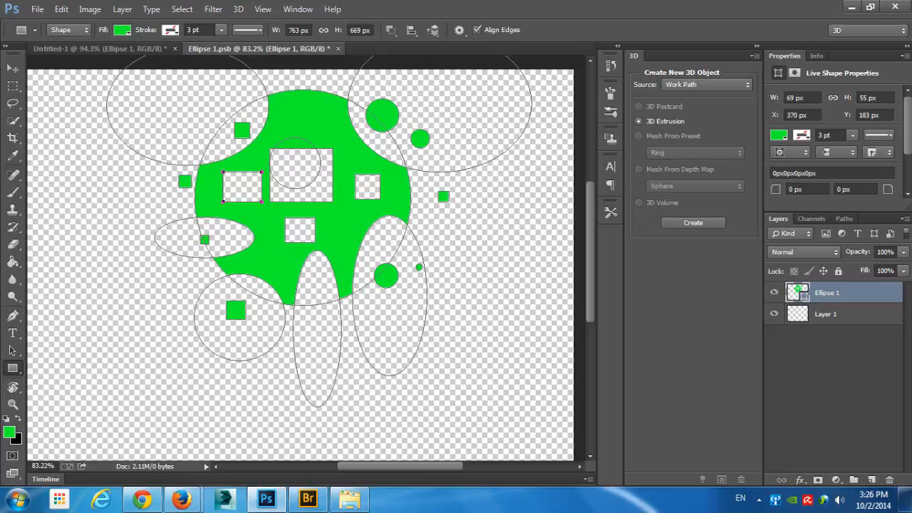
- Add six five-sided polygons of various sizes within the elliptical cut-outs around the source shape
right_click(13, 368)
left_click(79, 408)
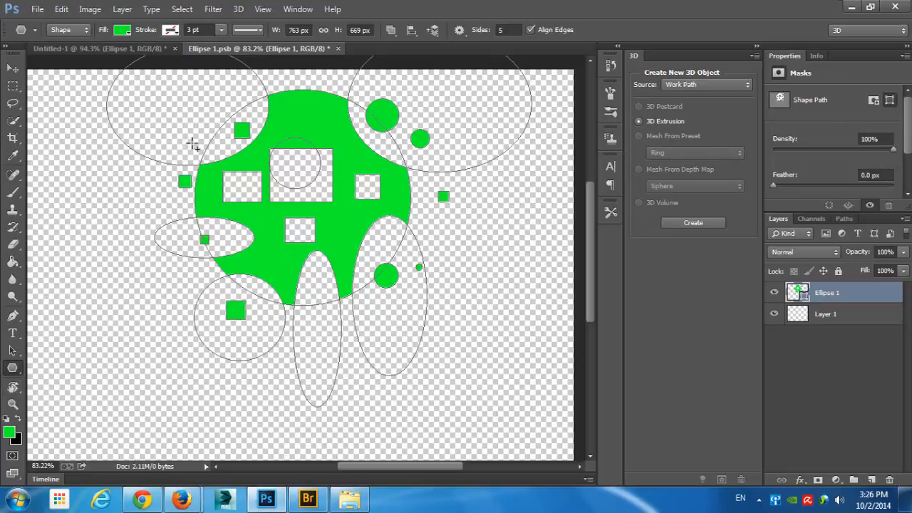
left_click_drag(188, 141, 199, 151)
left_click_drag(179, 240, 194, 258)
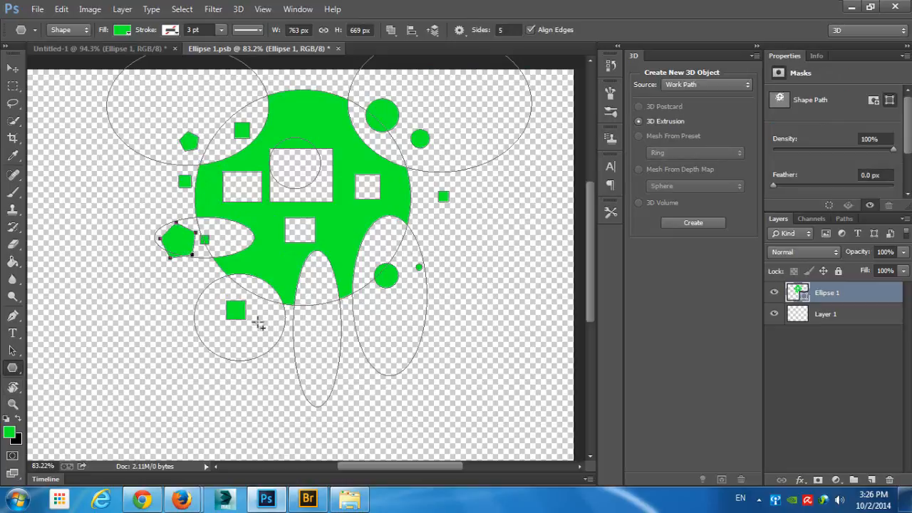
left_click_drag(257, 322, 266, 332)
left_click_drag(324, 326, 337, 340)
left_click_drag(387, 308, 403, 314)
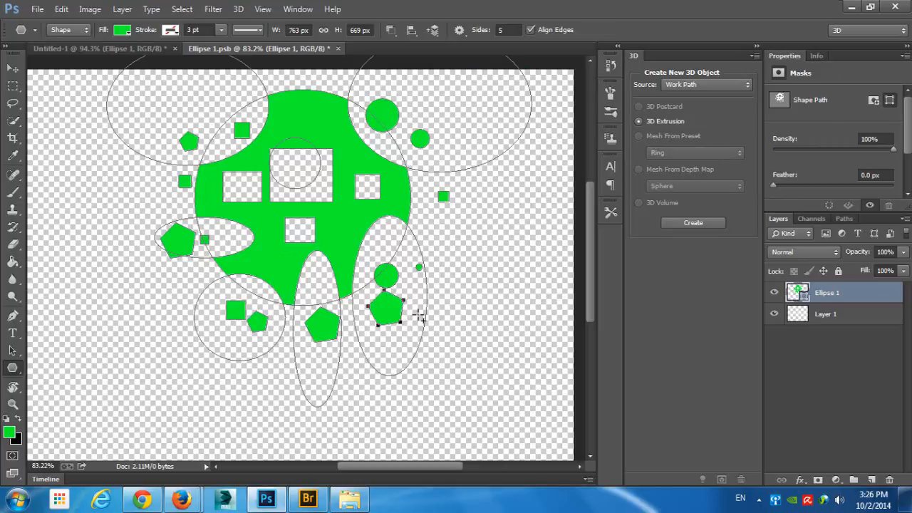
left_click_drag(426, 98, 449, 103)
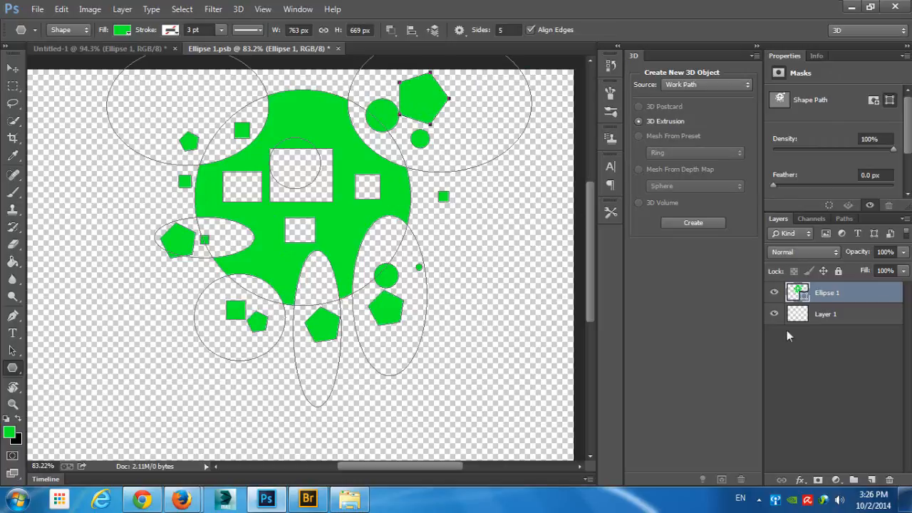
- Save and close Ellipse 1.psb to update the 3D extrusion with the edited source shape
left_click(338, 48)
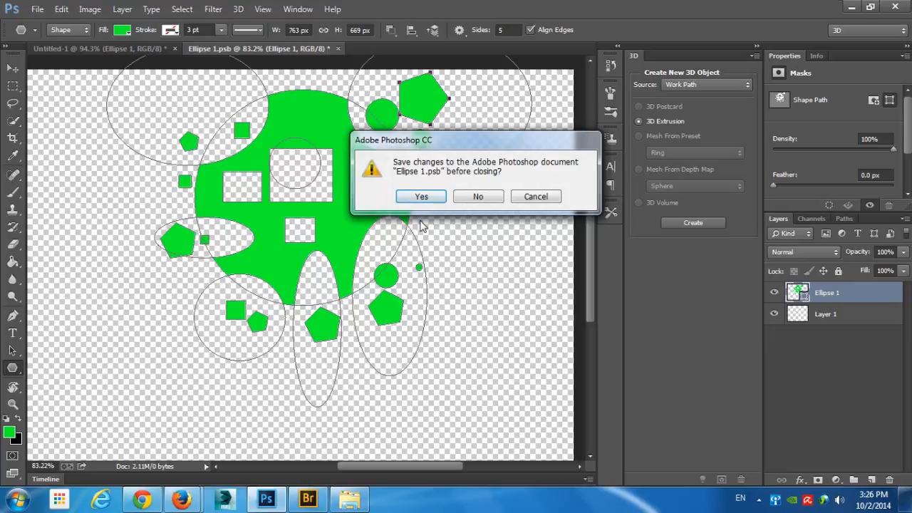
left_click(420, 197)
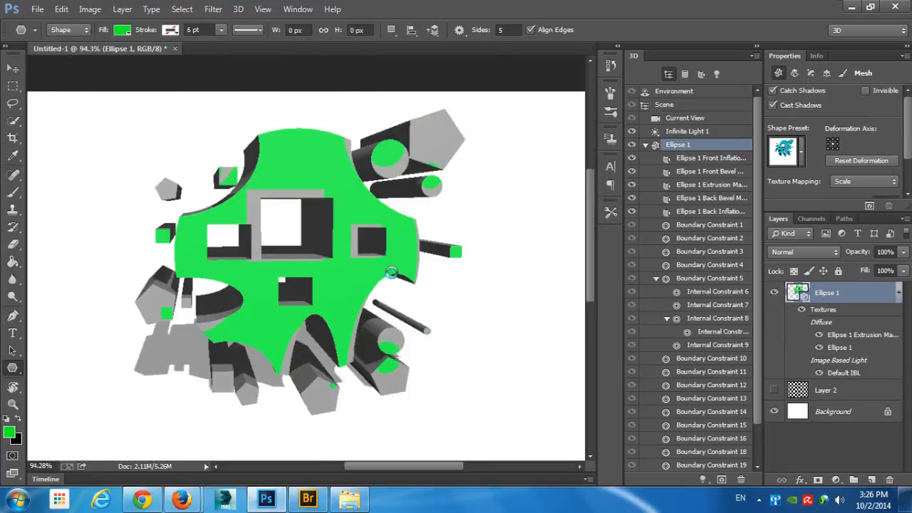
left_click_drag(496, 188, 466, 196)
- Undo the edited extrusion and all the drawn green shapes back to the blank canvas
key("ctrl+z")
key("alt")
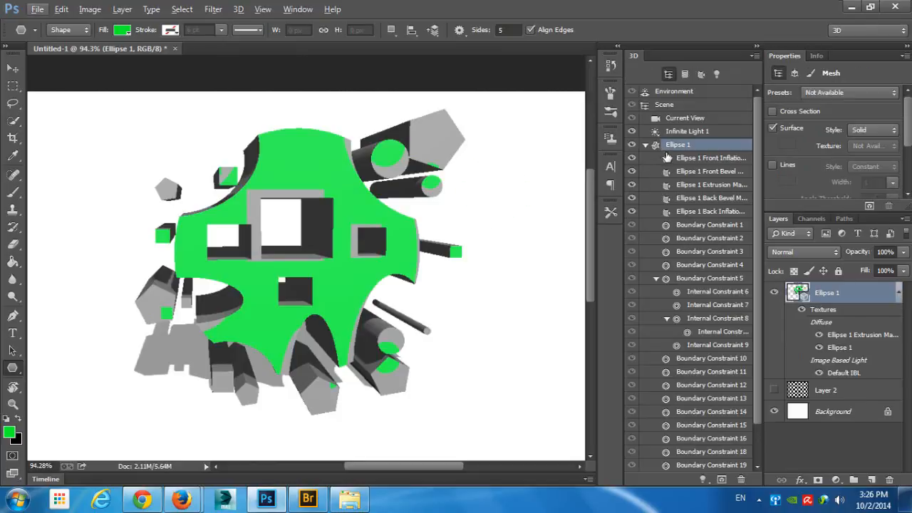
key("ctrl+alt+z")
key("ctrl+alt+z")
key("ctrl+alt+z")
key("ctrl+alt+z")
key("ctrl+alt+z")
key("ctrl+alt+z")
key("ctrl+alt+z")
key("ctrl+alt+z")
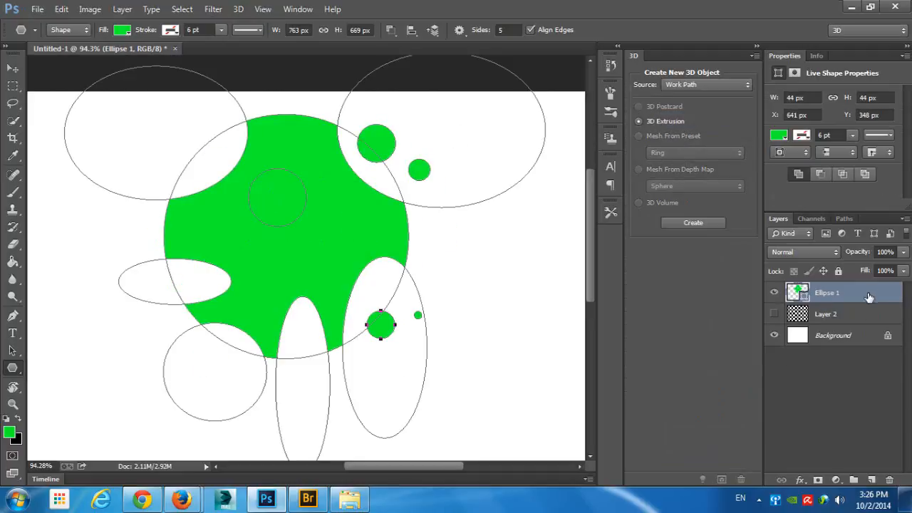
key("ctrl+alt+z")
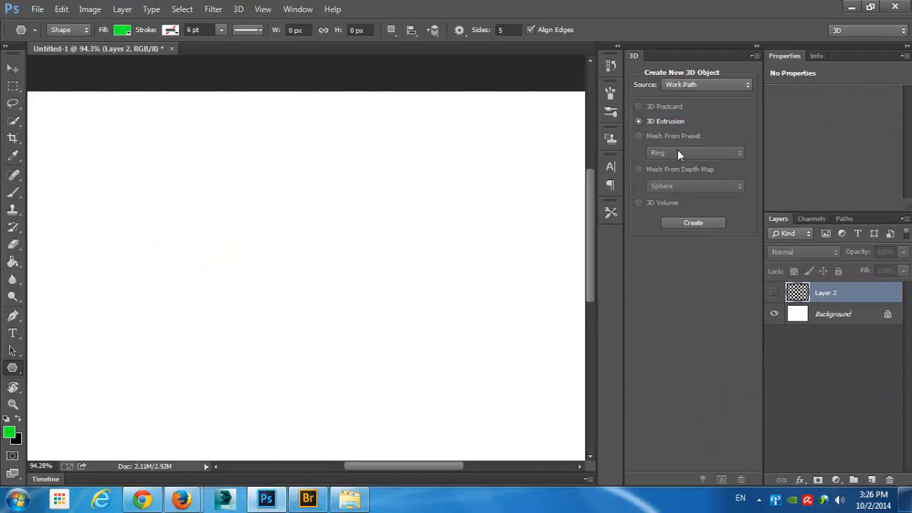
left_click_drag(479, 171, 473, 175)
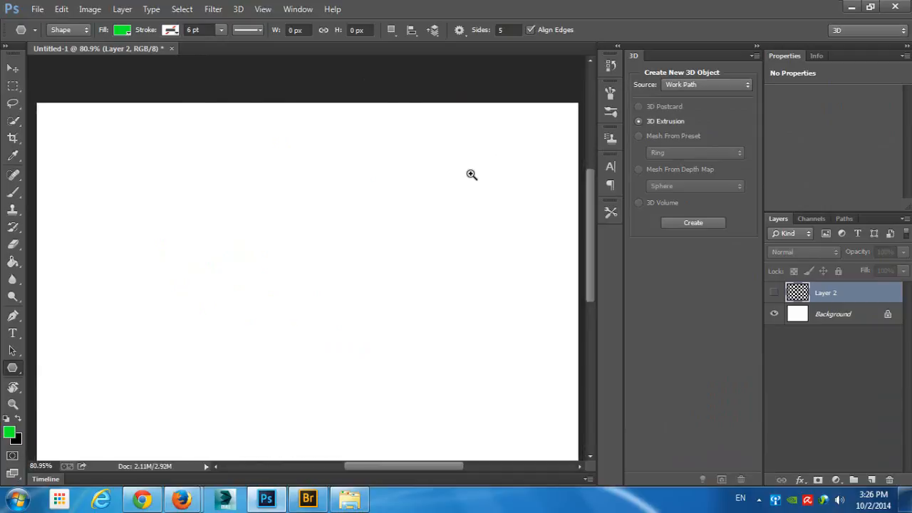
left_click(710, 84)
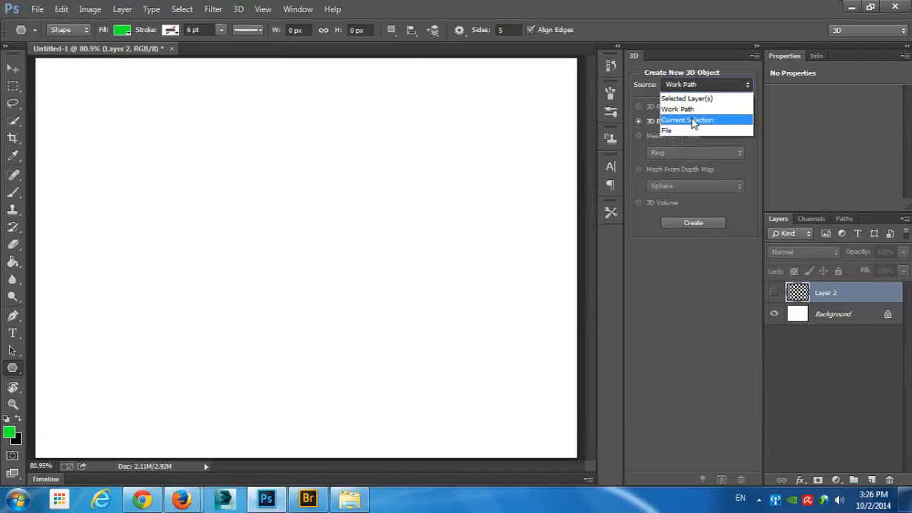
left_click(722, 86)
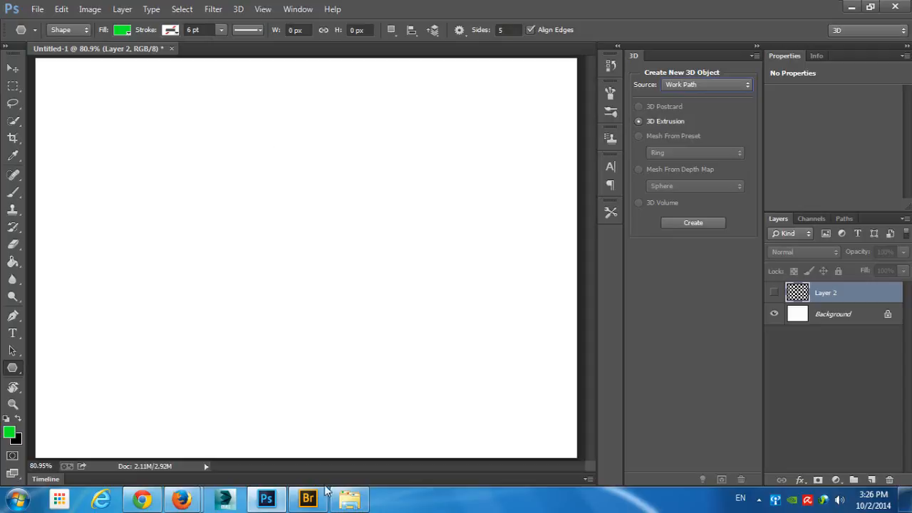
- Switch to Adobe Bridge and browse the Images1, Images4 and Images 3 folders for a suitable photo
left_click(309, 499)
scroll(367, 318, "up", 2)
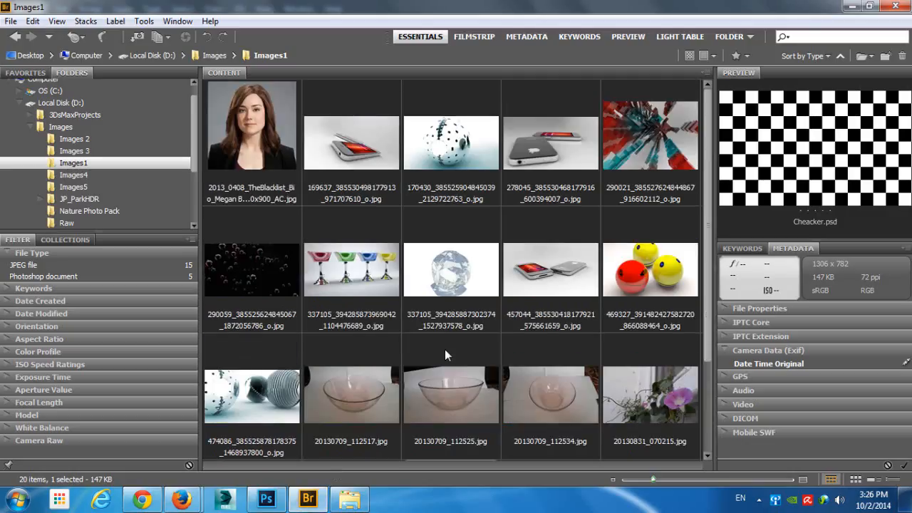
scroll(445, 350, "down", 2)
left_click(15, 37)
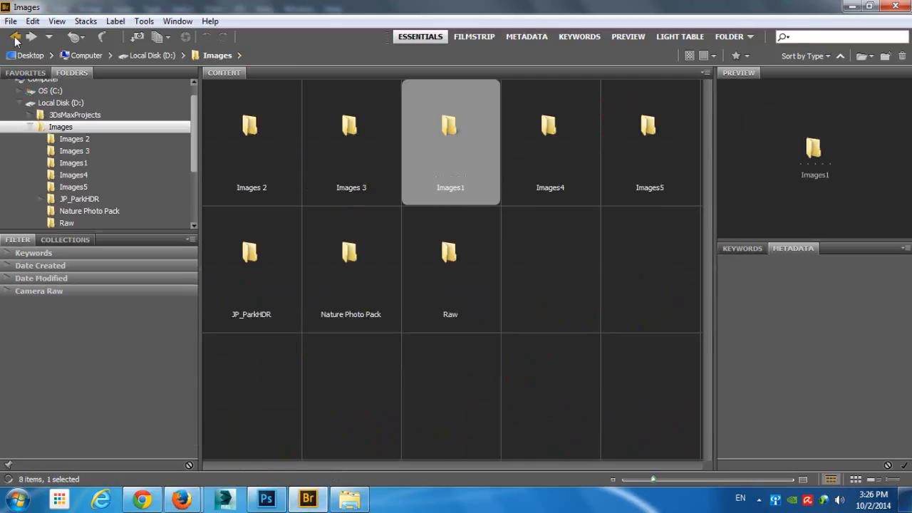
left_click(15, 38)
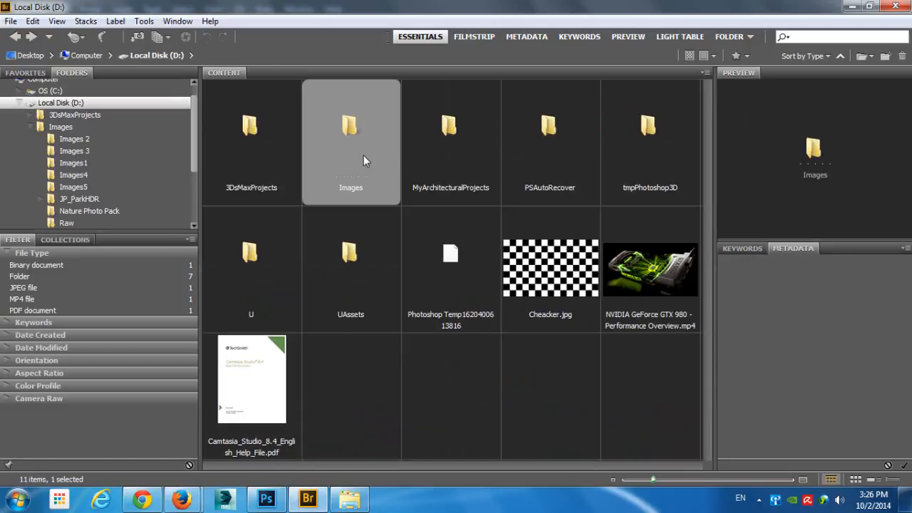
double_click(363, 161)
double_click(540, 158)
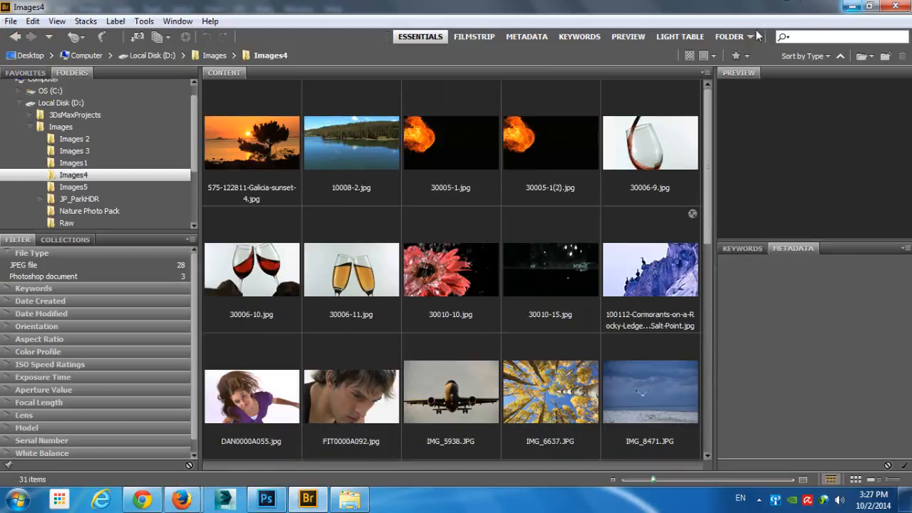
left_click(15, 36)
double_click(357, 157)
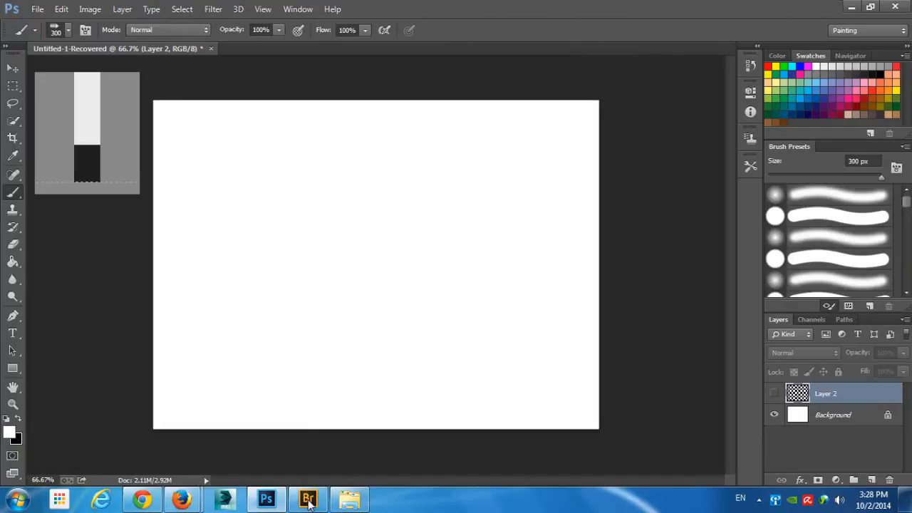
- Open the rose photo 20140912_173158.jpg from Adobe Bridge in Photoshop
key("c")
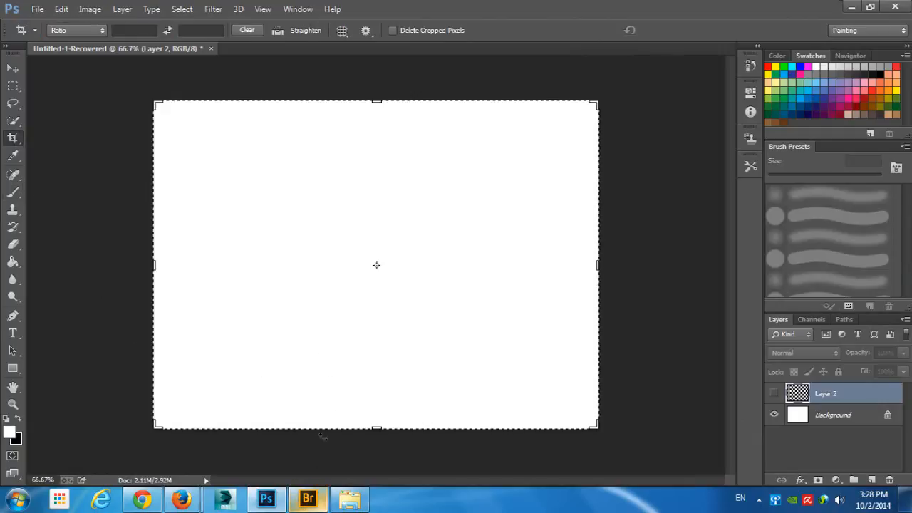
left_click(308, 497)
double_click(358, 151)
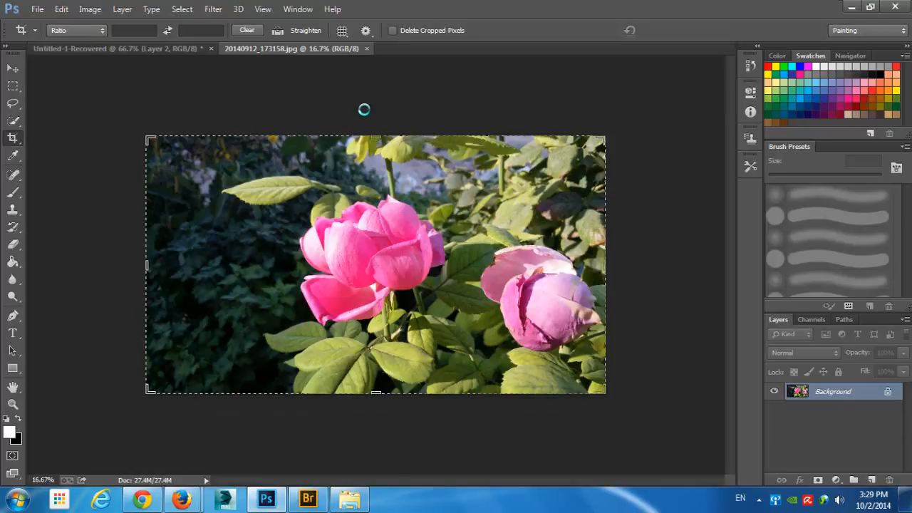
- Switch the workspace from Painting to 3D for the rose photo
key("v")
scroll(525, 247, "up", 3)
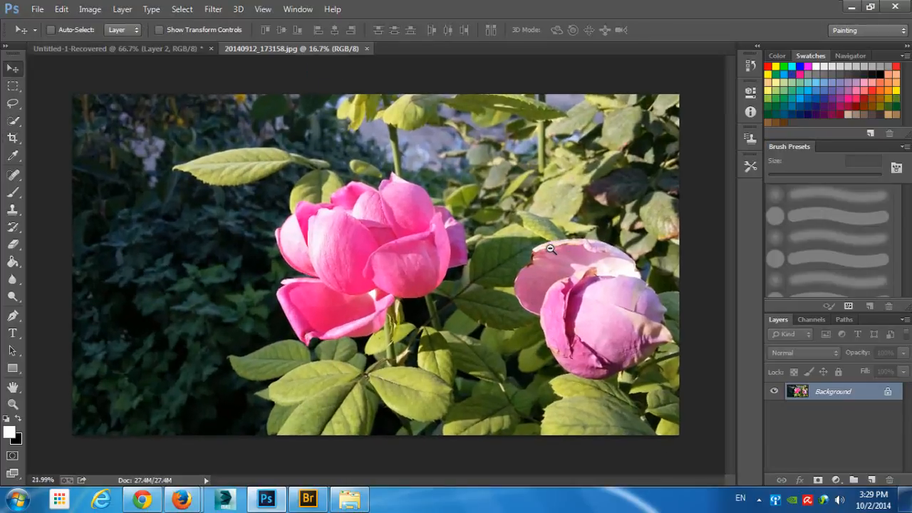
scroll(555, 238, "down", 1)
left_click(852, 32)
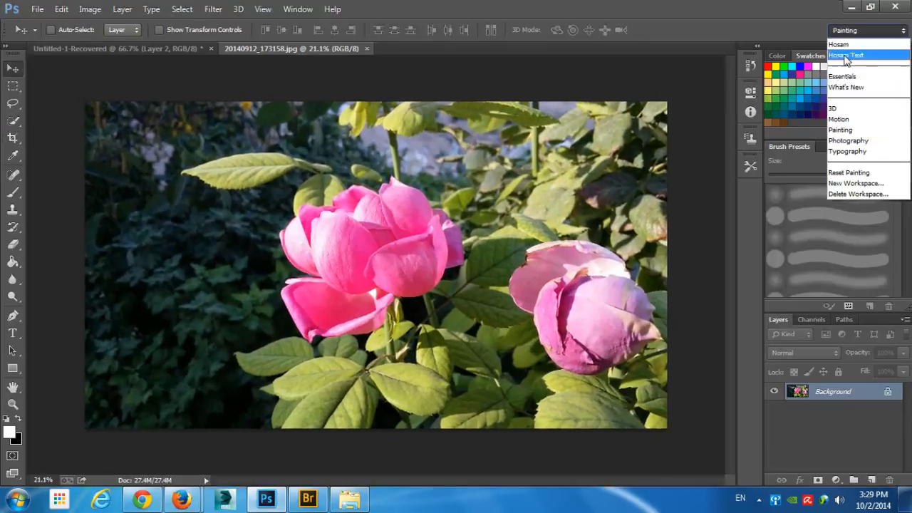
left_click(850, 108)
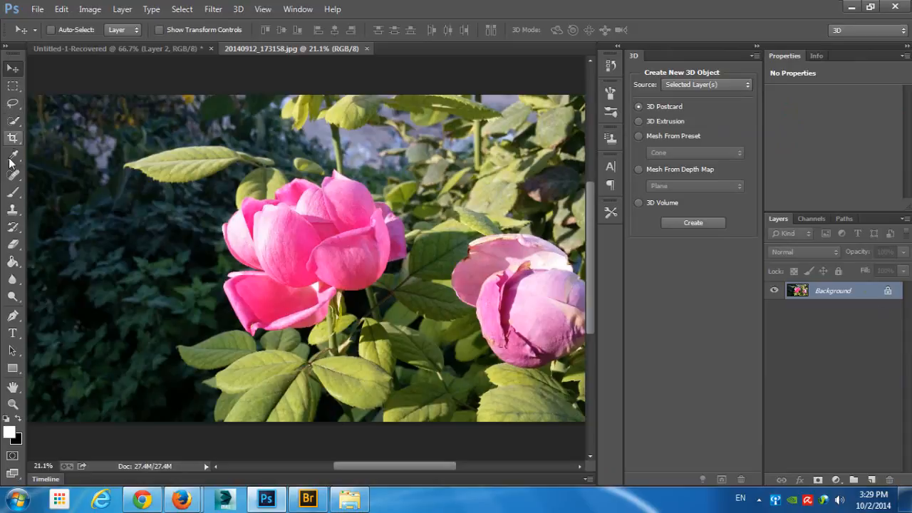
- Enclose the whole bright pink rose in an elliptical marquee selection, enlarging the first ellipse to cover all its petals
left_click(13, 103)
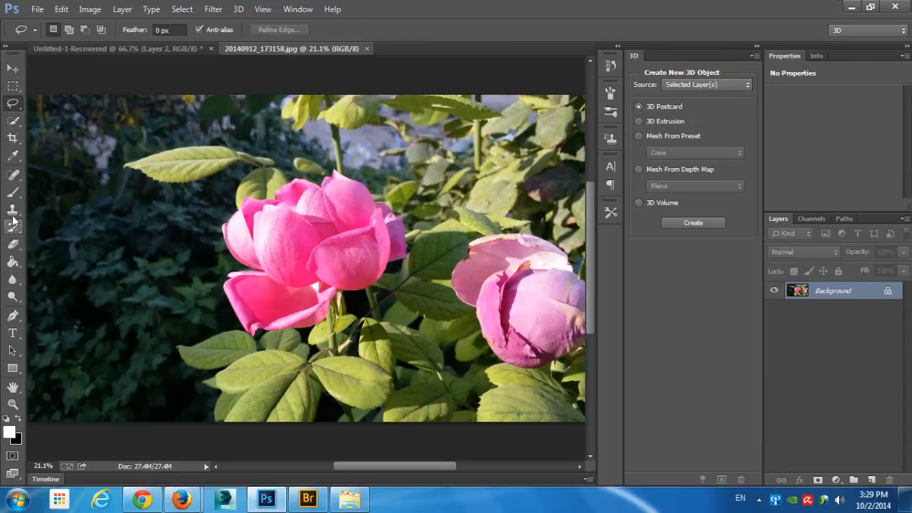
left_click_drag(13, 86, 47, 89)
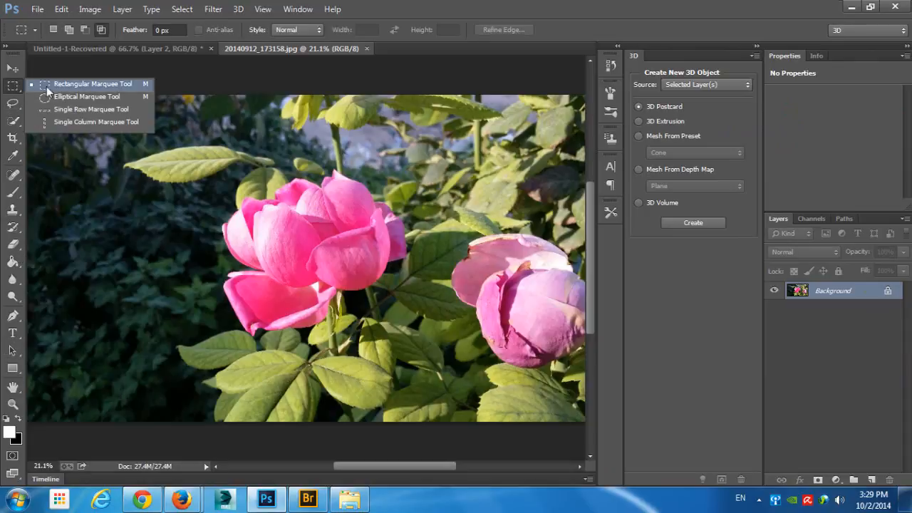
left_click(78, 97)
left_click_drag(228, 173, 424, 345)
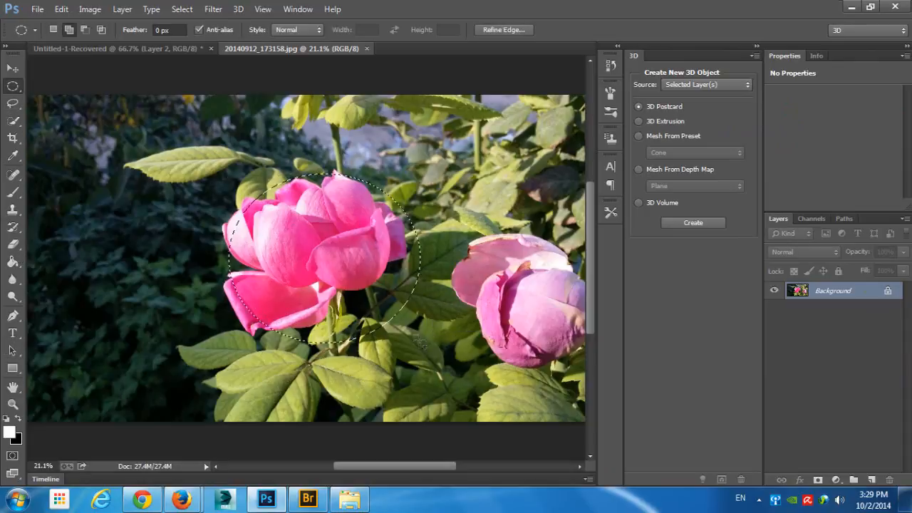
left_click_drag(207, 168, 431, 360)
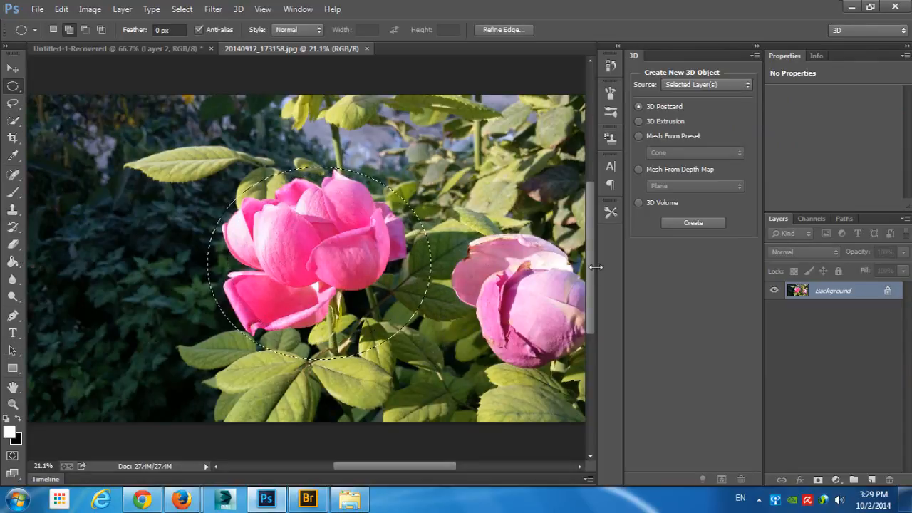
- Create a 3D extrusion from the current elliptical selection and orbit the camera to inspect its sides
left_click(689, 86)
left_click(689, 99)
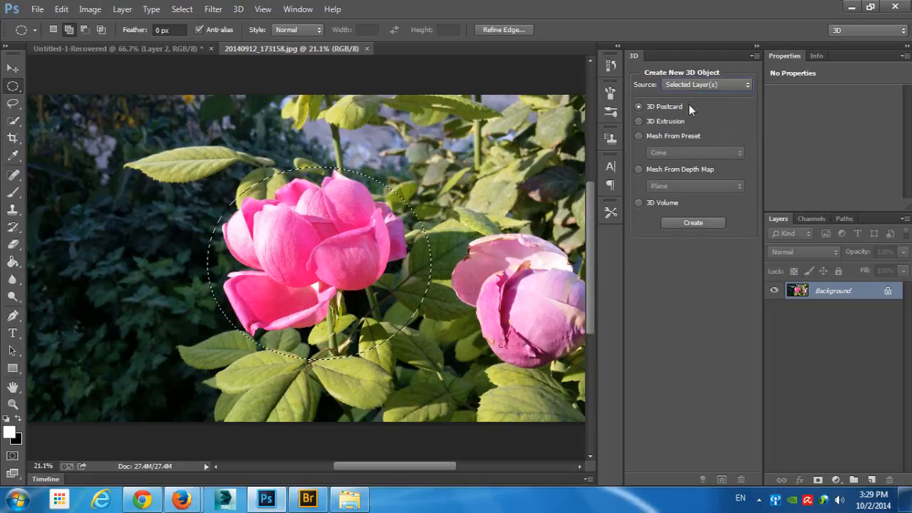
left_click(689, 85)
left_click(691, 120)
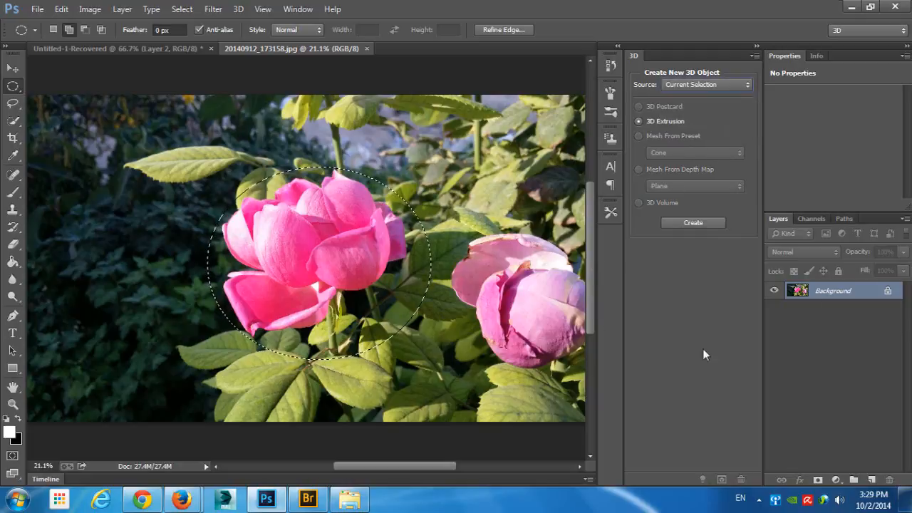
left_click(696, 221)
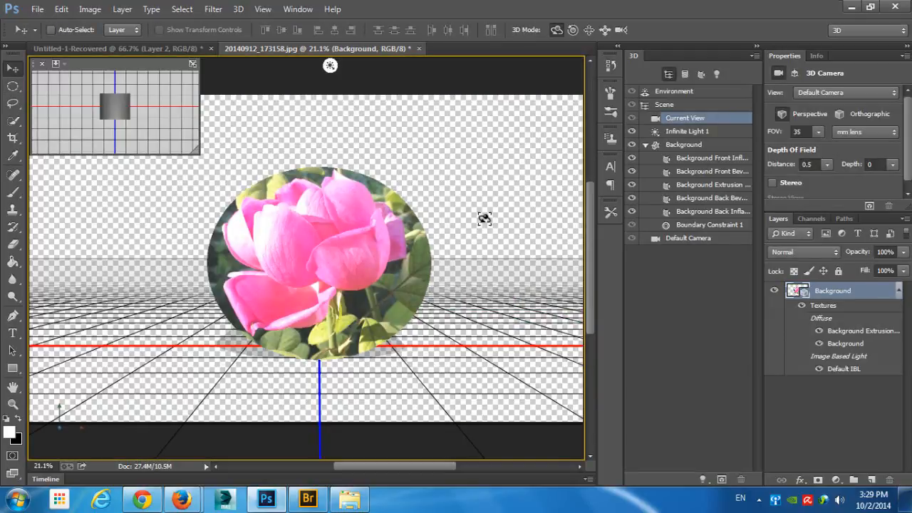
left_click_drag(446, 235, 279, 243)
left_click_drag(457, 224, 489, 218)
- Undo the camera orbits, the 3D extrusion and the larger ellipse selection around the rose
key("ctrl+alt+z")
key("ctrl+alt+z")
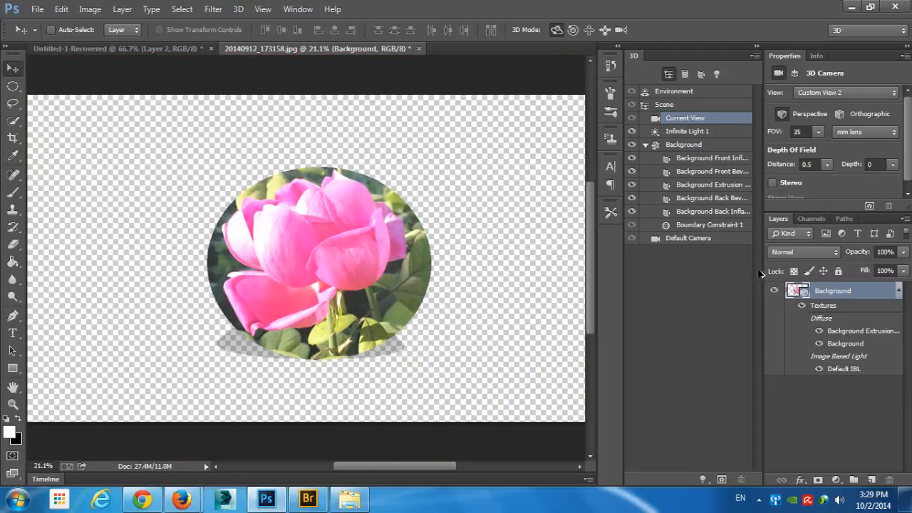
key("ctrl+alt+z")
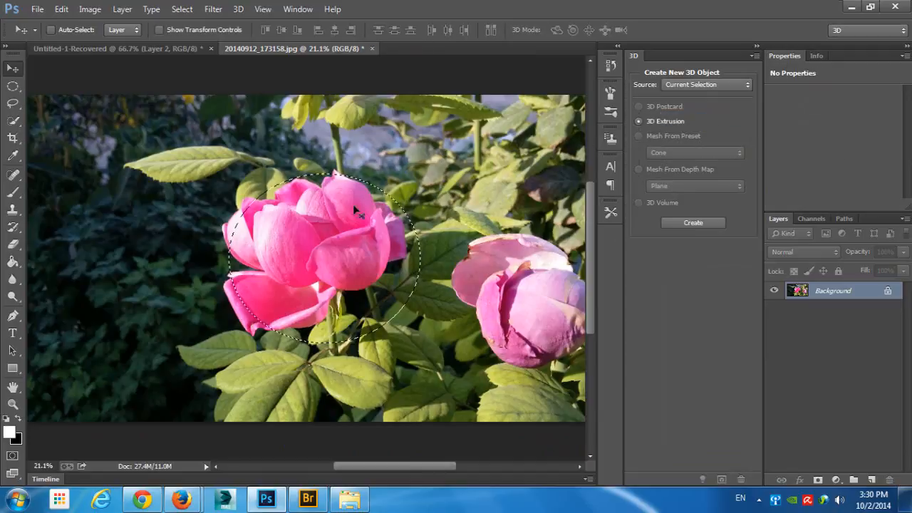
- Duplicate the Background layer and replace the elliptical selection with a freehand lasso outline around the bright pink rose
left_click_drag(833, 293, 870, 480)
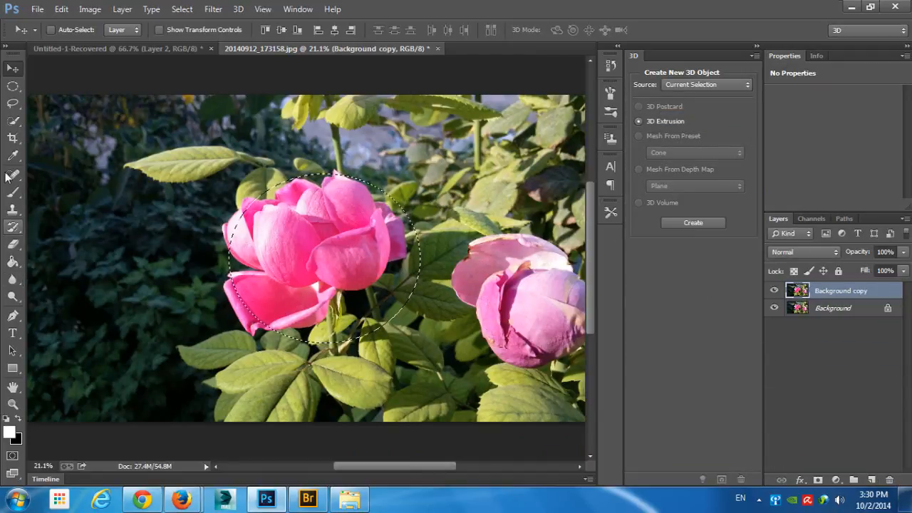
left_click(13, 103)
key("d")
key("ctrl+d")
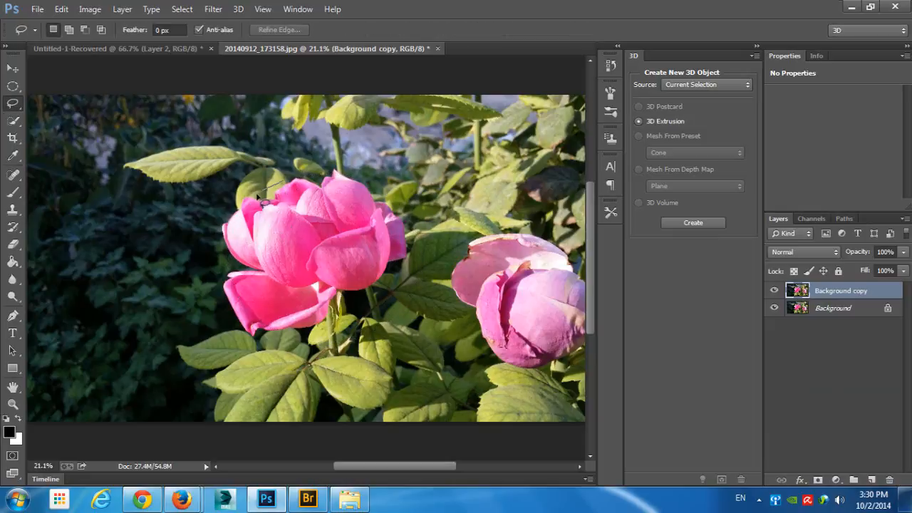
mouse_move(259, 203)
left_mouse_down()
mouse_move(216, 218)
mouse_move(215, 244)
mouse_move(229, 258)
mouse_move(220, 281)
mouse_move(242, 341)
mouse_move(257, 350)
mouse_move(305, 339)
mouse_move(390, 282)
left_mouse_up()
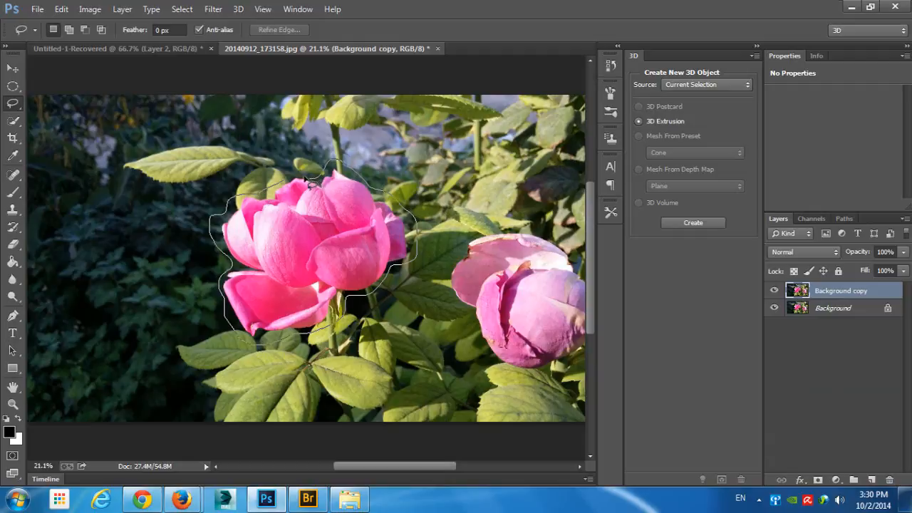
left_click_drag(270, 189, 272, 190)
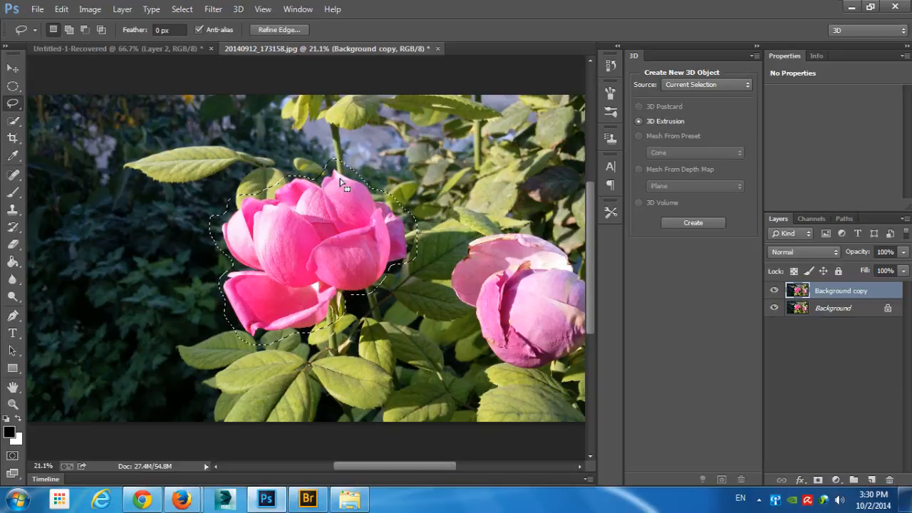
- Extrude the lassoed rose into a 3D object, hide the Background layer and orbit around the extrusion
left_click(681, 223)
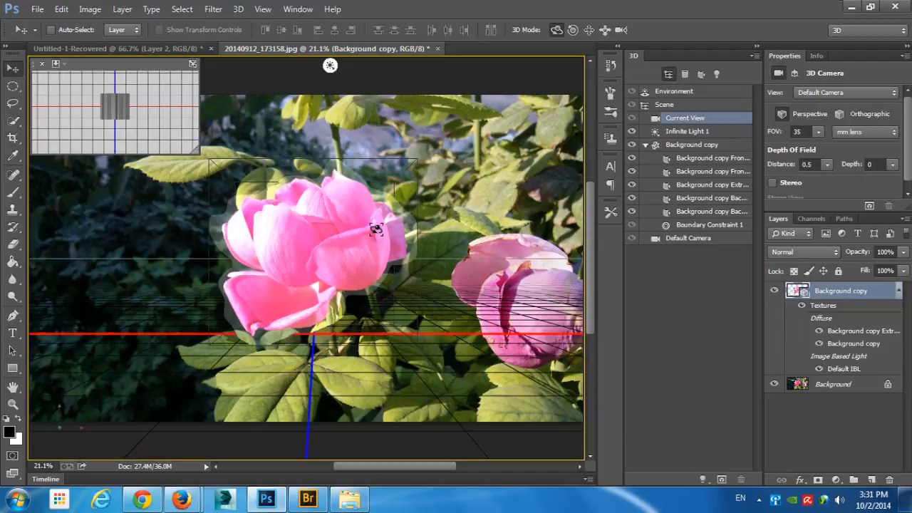
left_click_drag(432, 171, 476, 175)
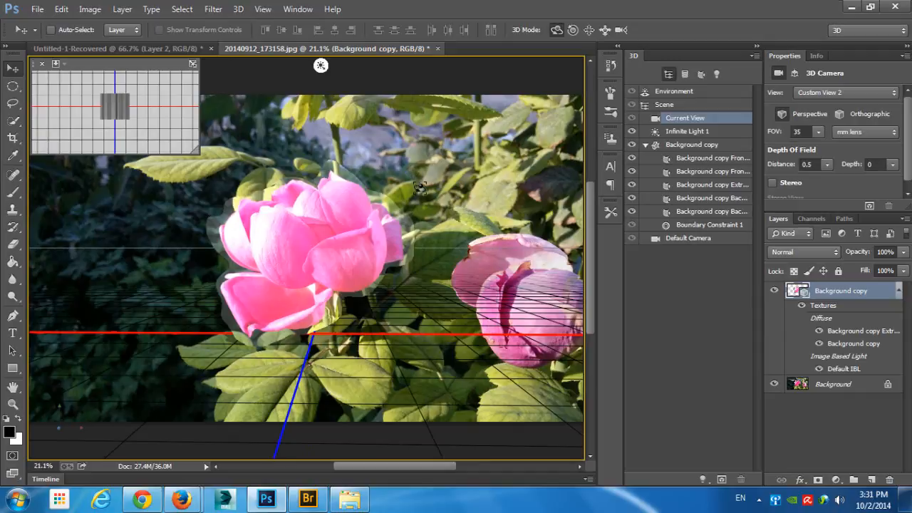
left_click_drag(374, 221, 812, 386)
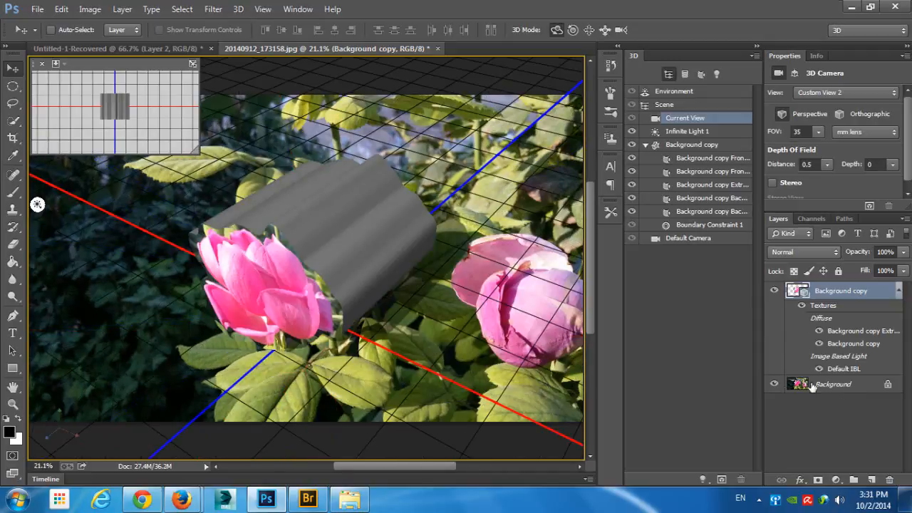
left_click(774, 385)
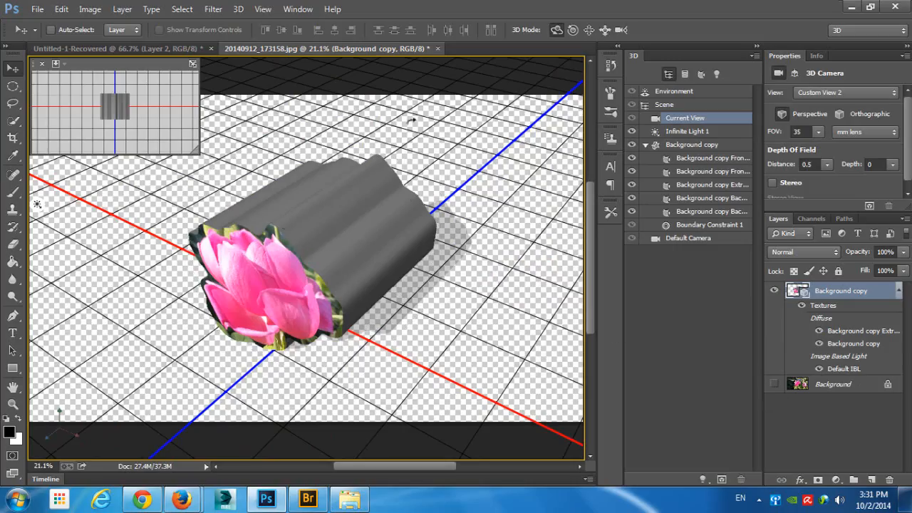
left_click_drag(407, 118, 431, 110)
- Undo the rose extrusion, the lasso selection and the duplicated layer, back to the original Background photo
key("ctrl+alt+z")
key("ctrl+alt+z")
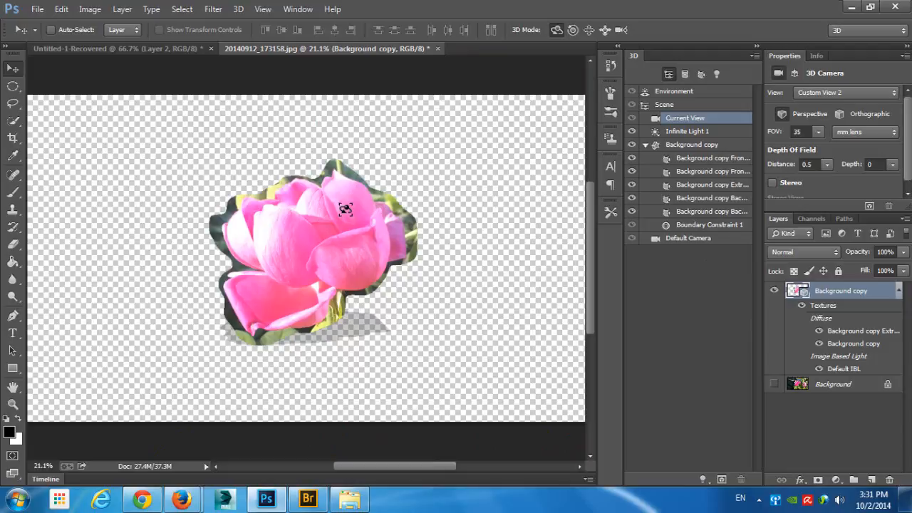
key("ctrl+z")
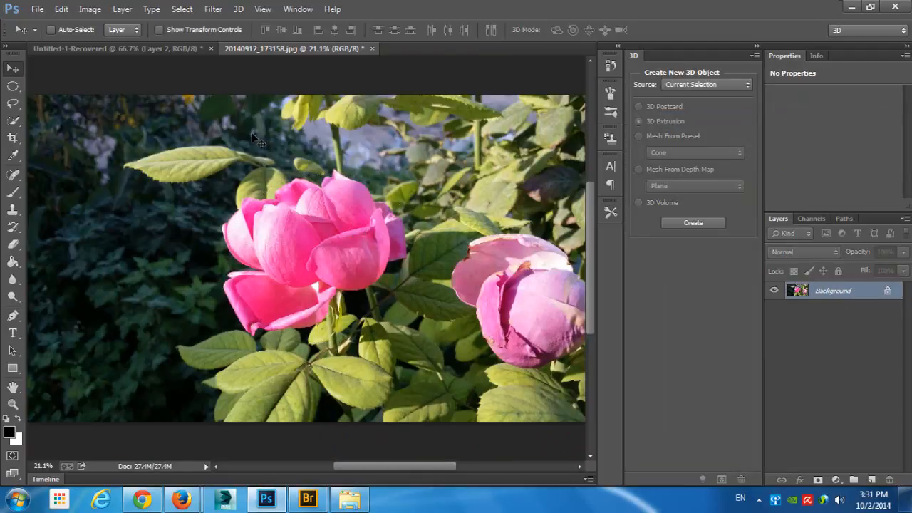
- Create a new document with the default settings and fill its background with black
key("ctrl+n")
key("Return")
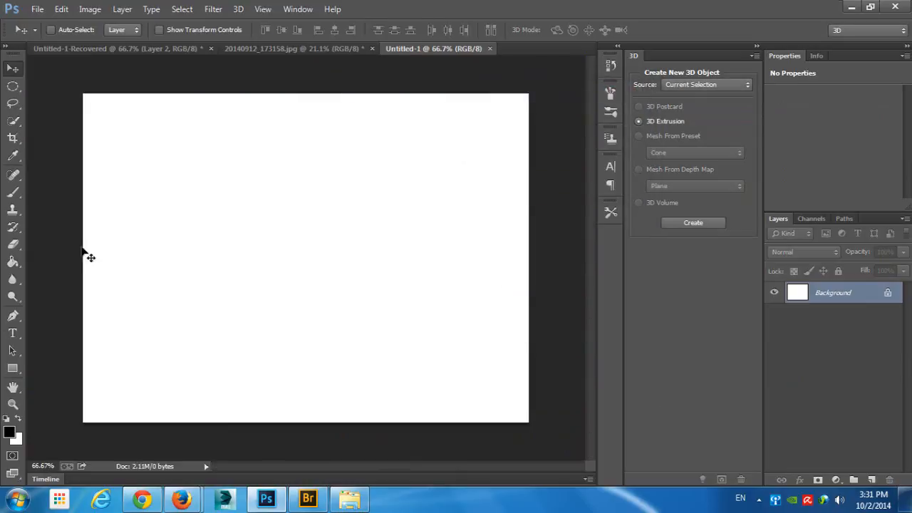
key("alt+BackSpace")
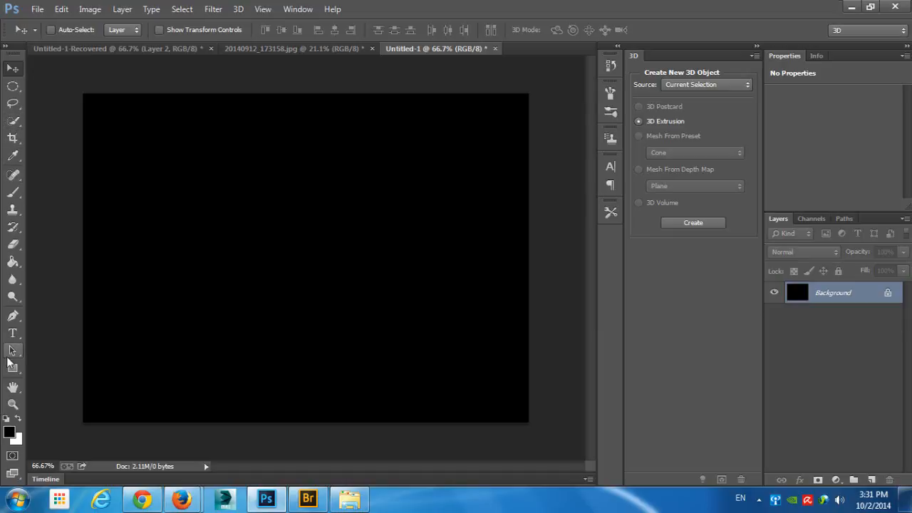
- Draw a ring-shaped selection from two nested ellipses and add a flat ellipse about 115 px wide inside its hole
left_click(13, 86)
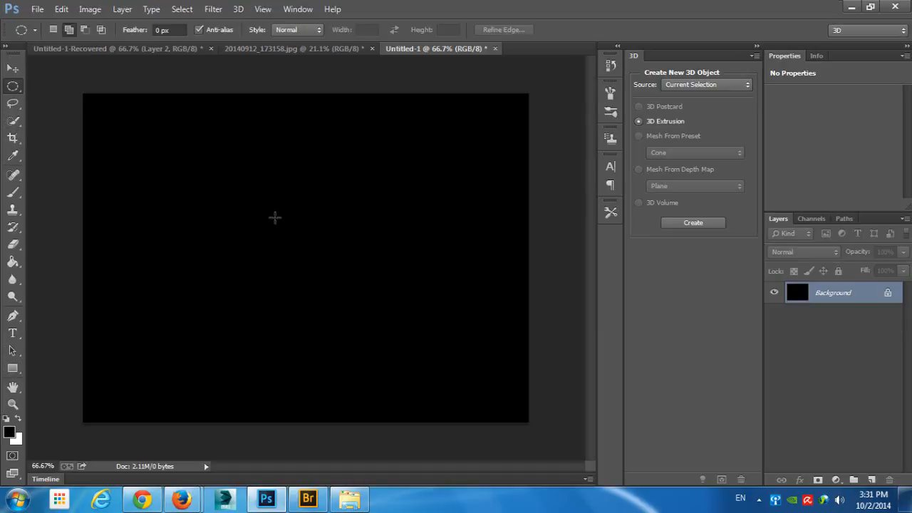
left_click_drag(244, 174, 428, 340)
left_click_drag(292, 211, 379, 284)
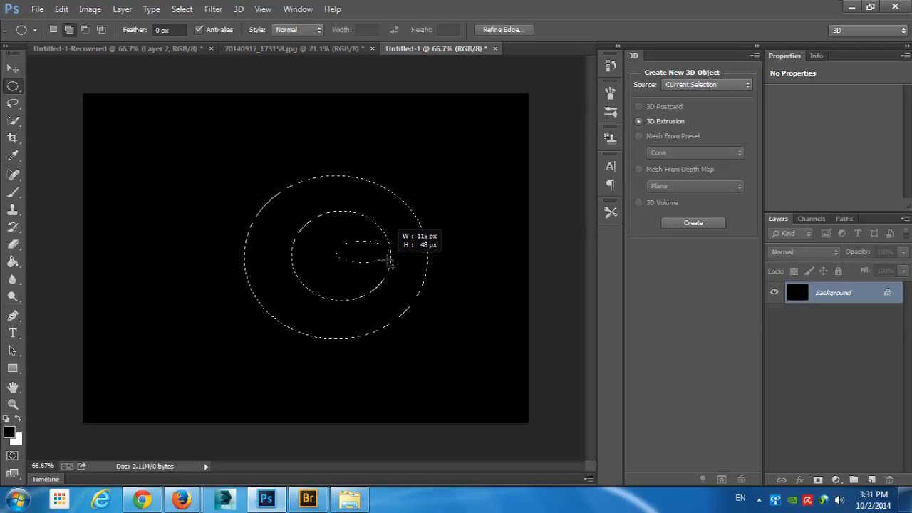
left_click_drag(390, 263, 391, 263)
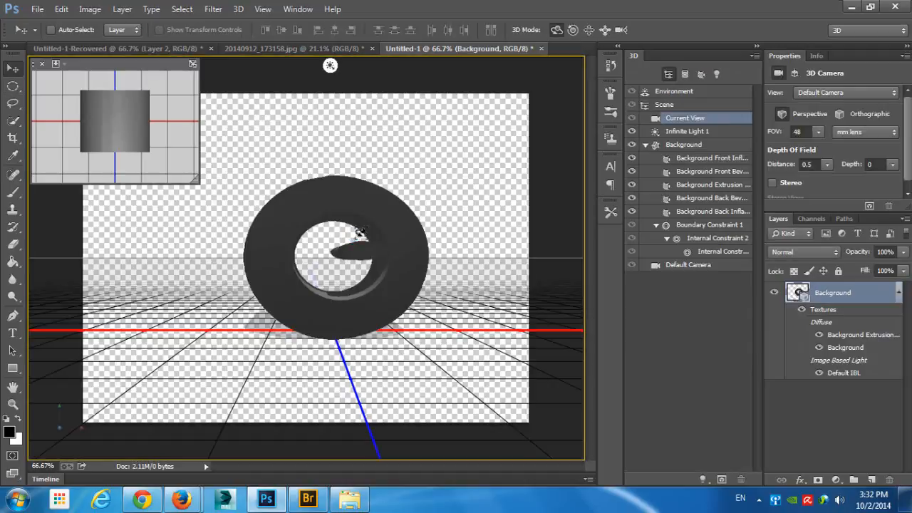
- Extrude the nested ellipse selection into a 3D object, inspect it, undo the extrusion and deselect
left_click_drag(360, 233, 491, 185)
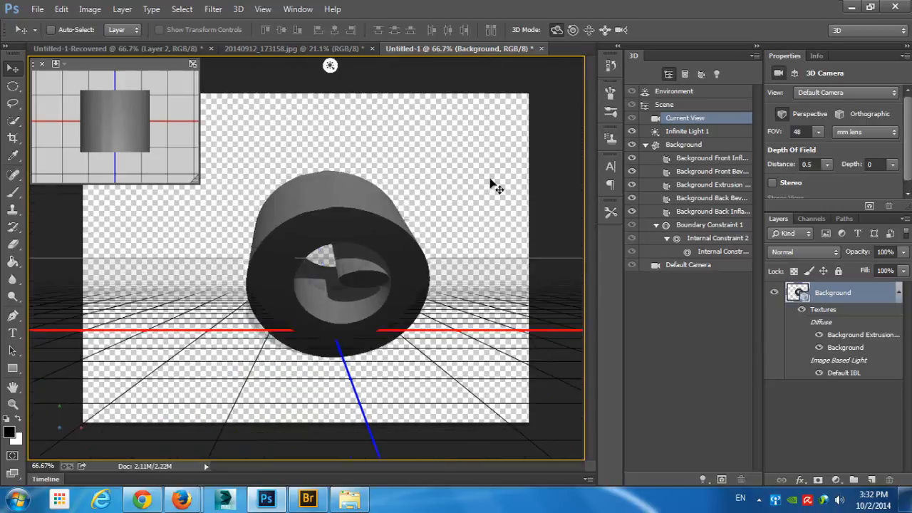
key("ctrl+alt+z")
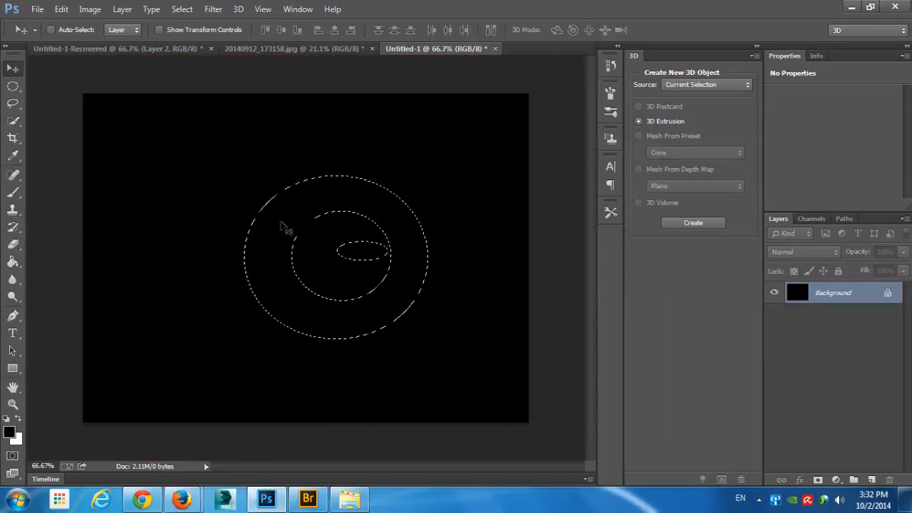
key("ctrl+d")
- Set the new 3D object's source to File, bring up the file chooser and cancel it
left_click(682, 82)
left_click(684, 130)
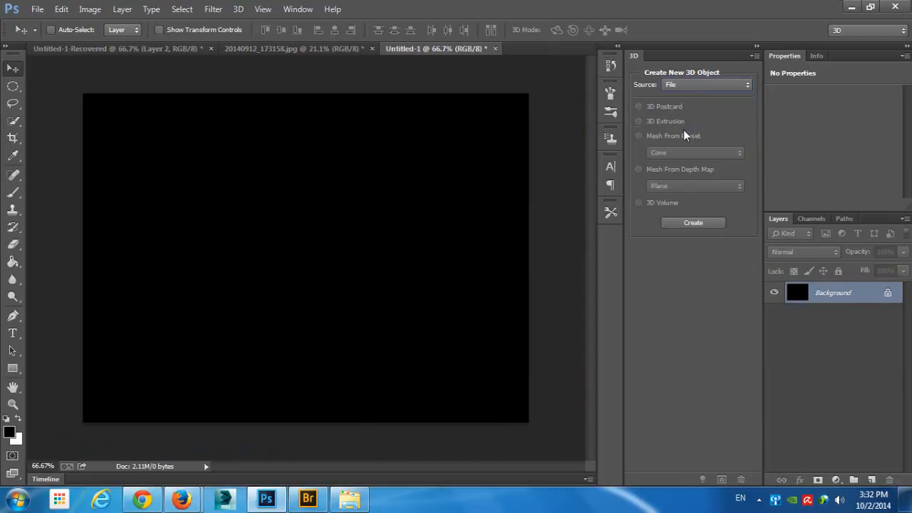
left_click(697, 226)
left_click(410, 298)
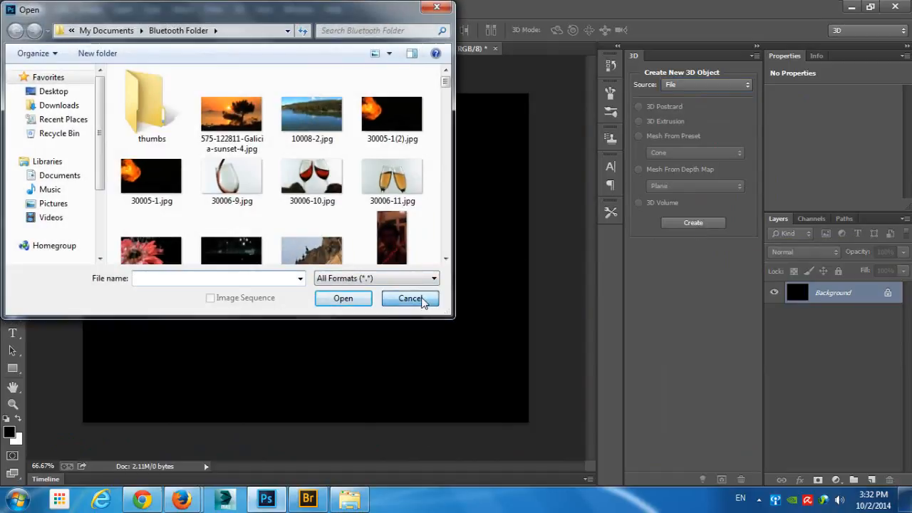